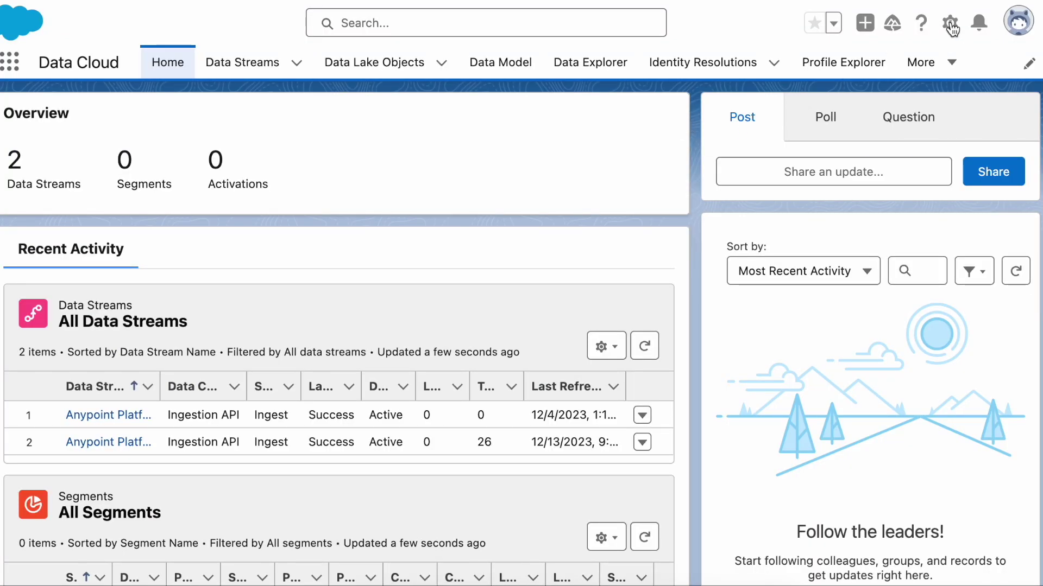
# In Data Cloud Setup, create a new Ingestion API connector named 'Goat Events'.
pyautogui.click(950, 23)
pyautogui.click(872, 149)
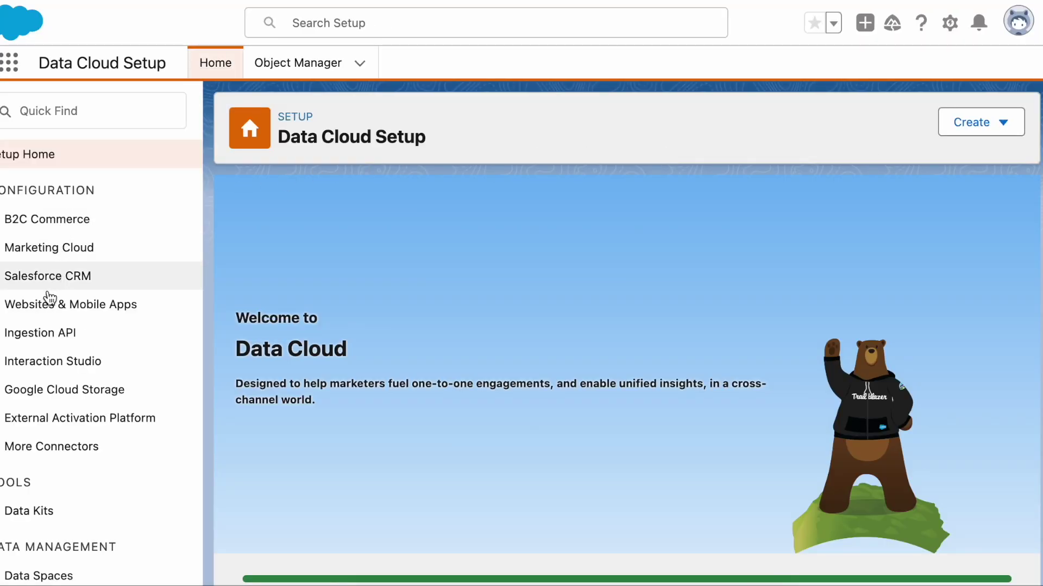
pyautogui.click(46, 337)
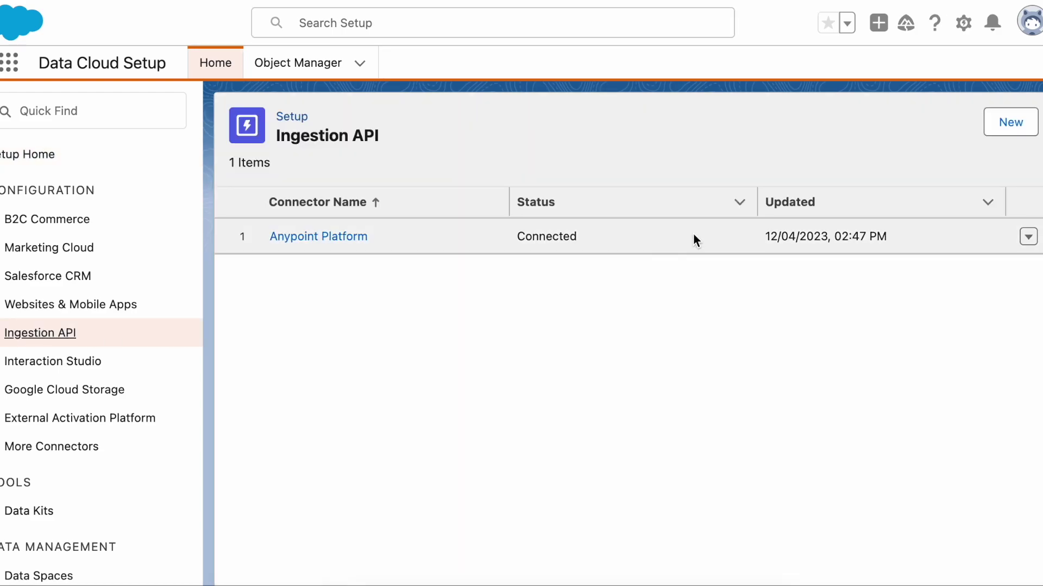
pyautogui.click(1009, 129)
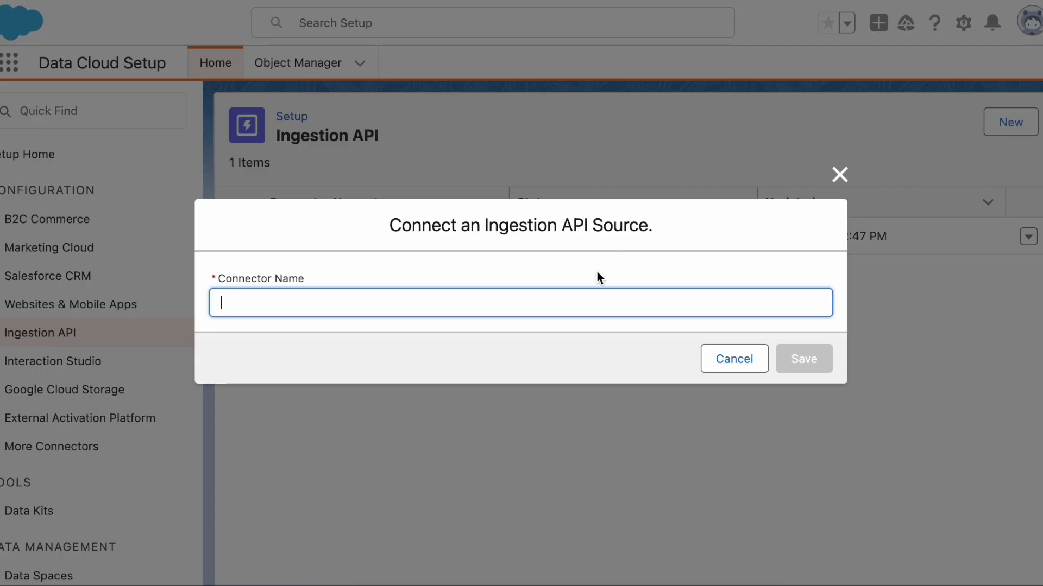
pyautogui.write('Goat Events')
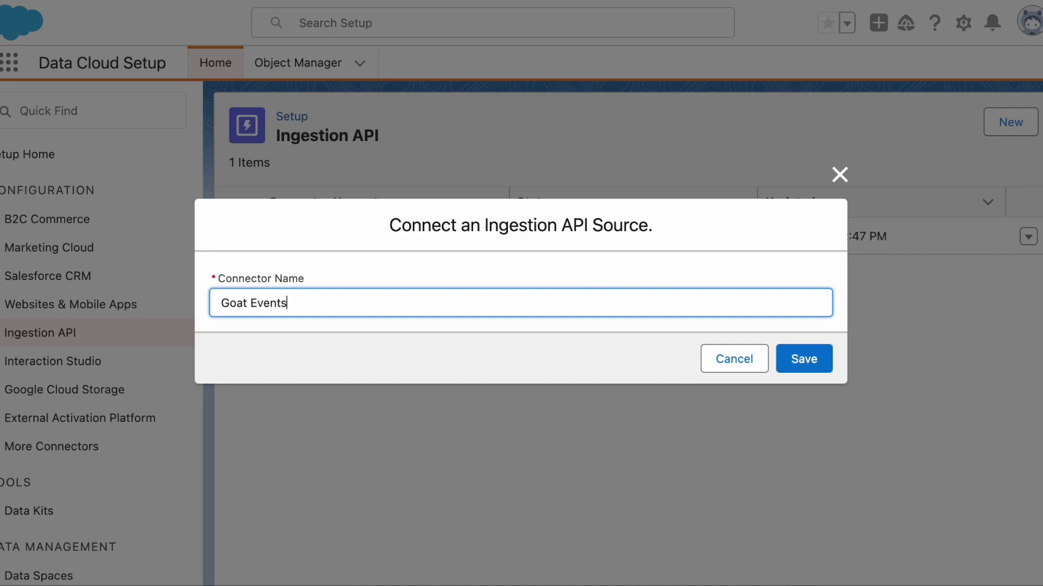
pyautogui.press('Return')
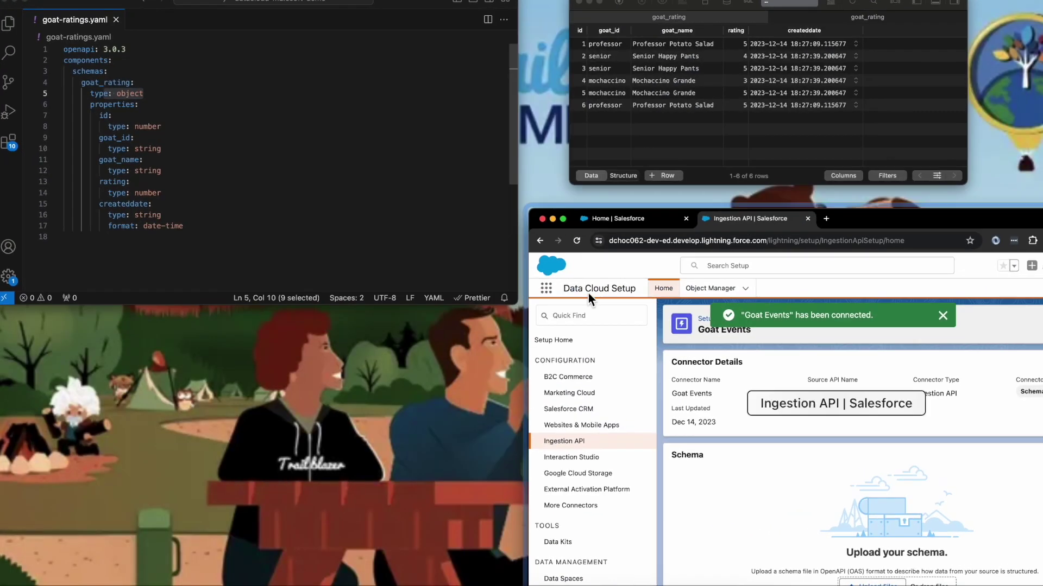
pyautogui.moveTo(653, 128); pyautogui.dragTo(456, 119)
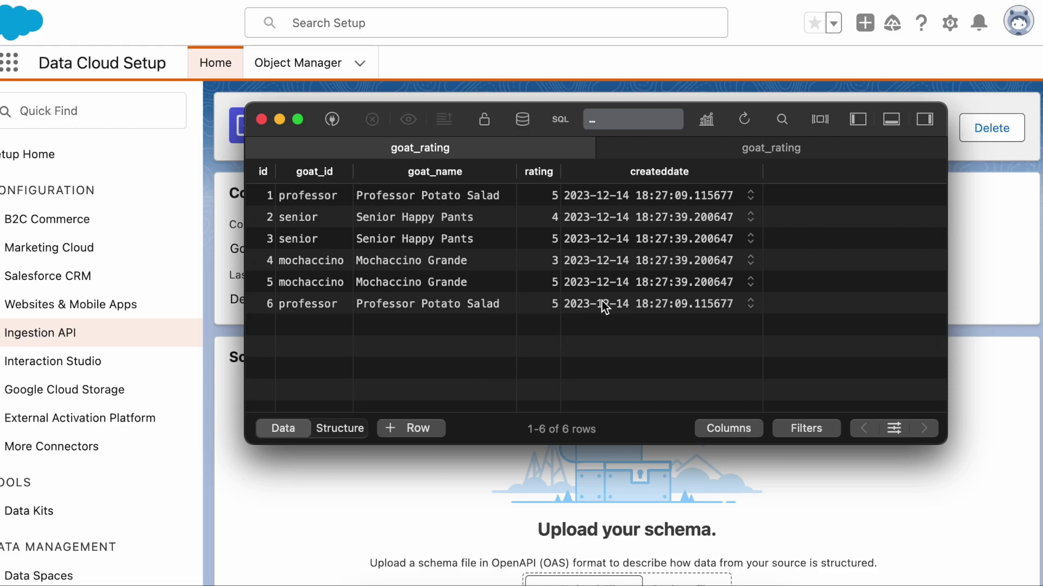
pyautogui.click(760, 148)
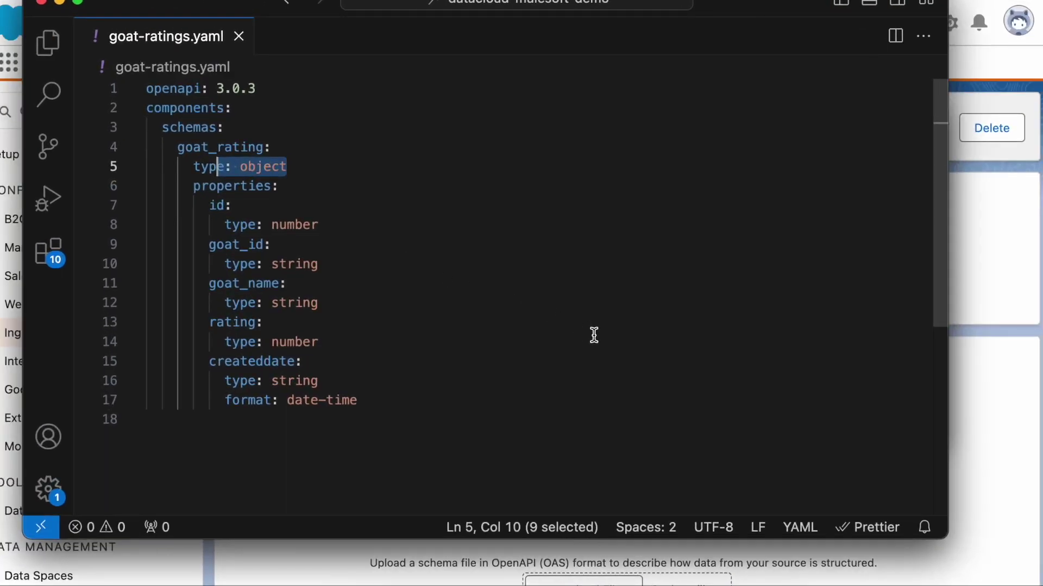
pyautogui.click(521, 247)
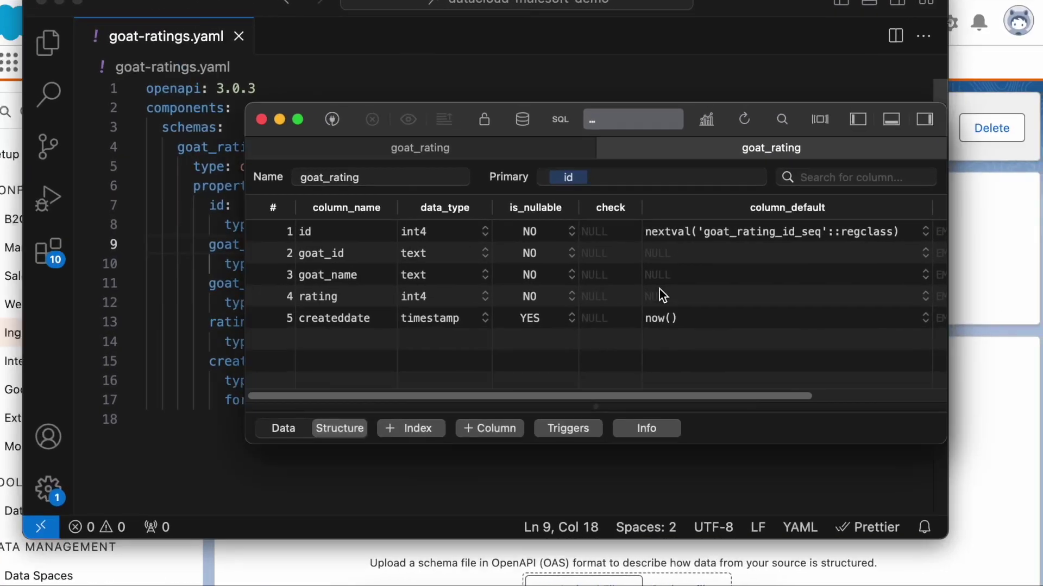
pyautogui.moveTo(357, 107); pyautogui.dragTo(515, 91)
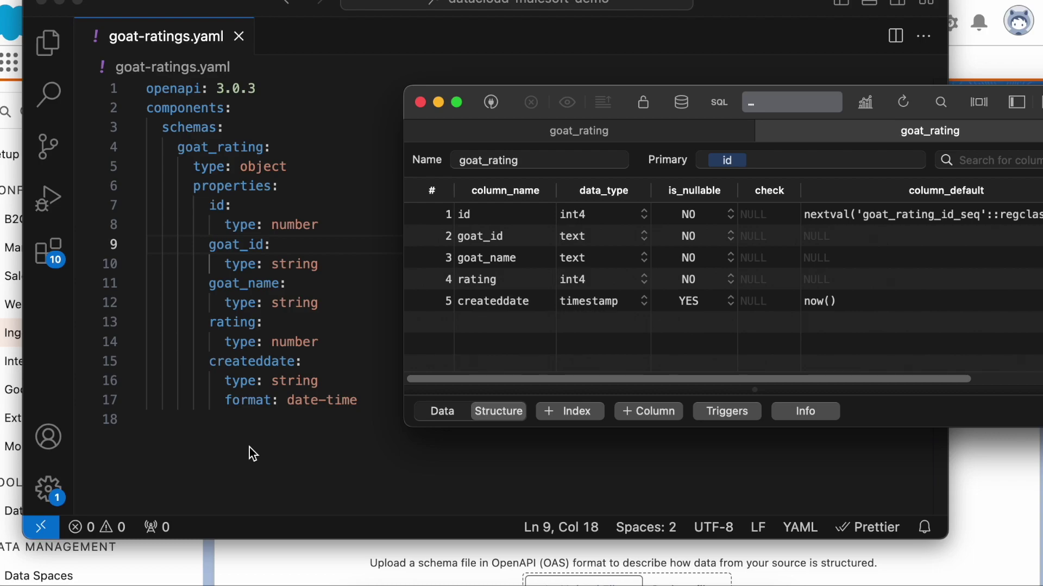
pyautogui.click(268, 550)
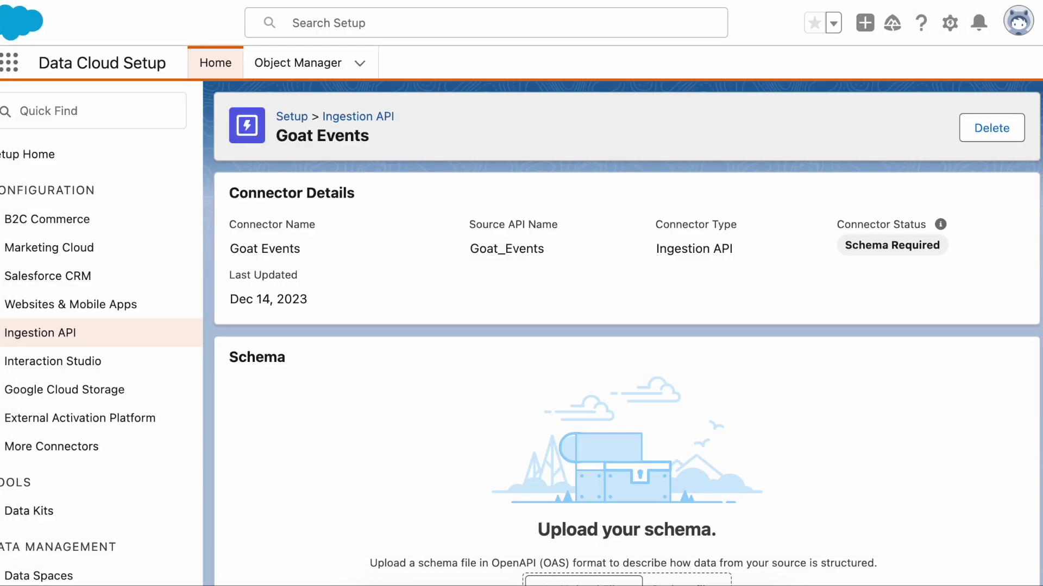
# Upload goat-ratings.yaml to the Goat Events connector and save the previewed goat_rating schema.
pyautogui.scroll(-3, 628, 458)
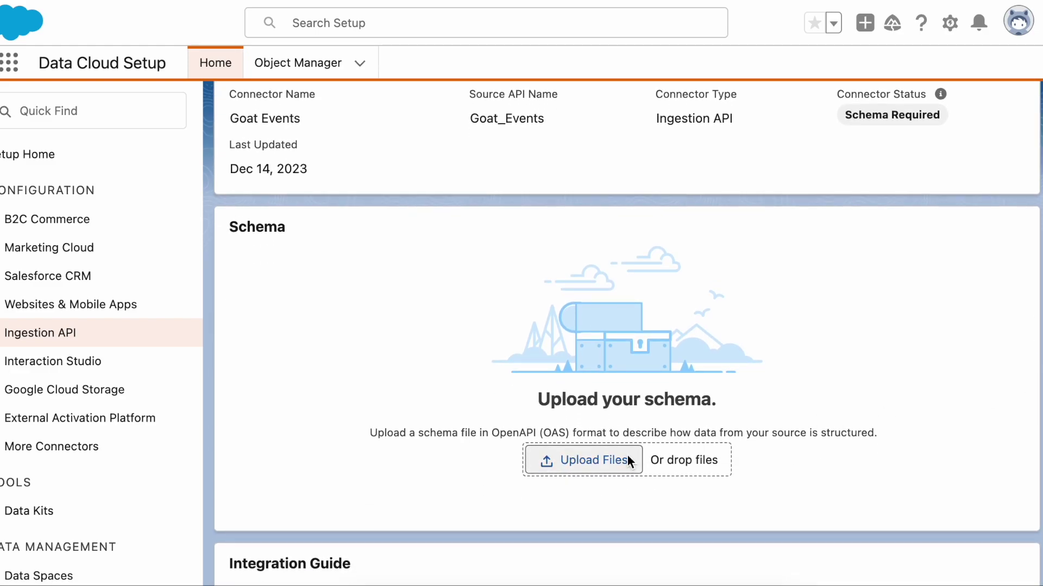
pyautogui.click(582, 461)
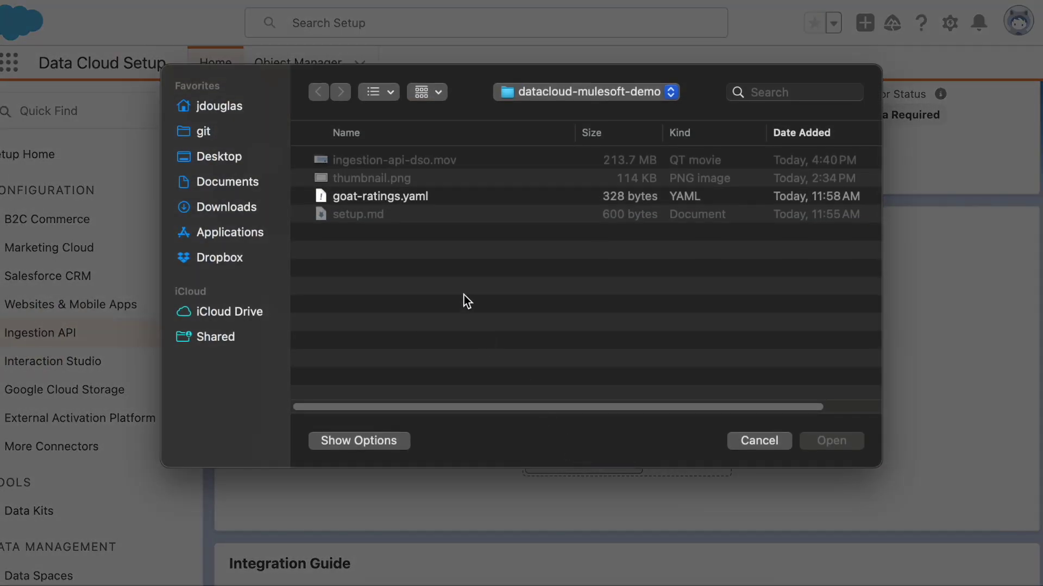
pyautogui.doubleClick(426, 198)
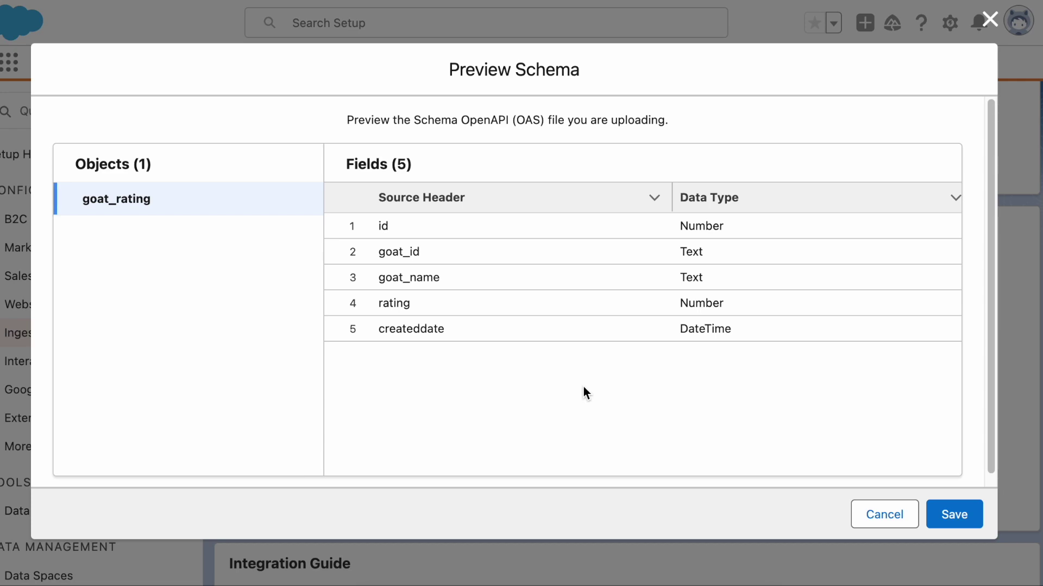
pyautogui.click(946, 513)
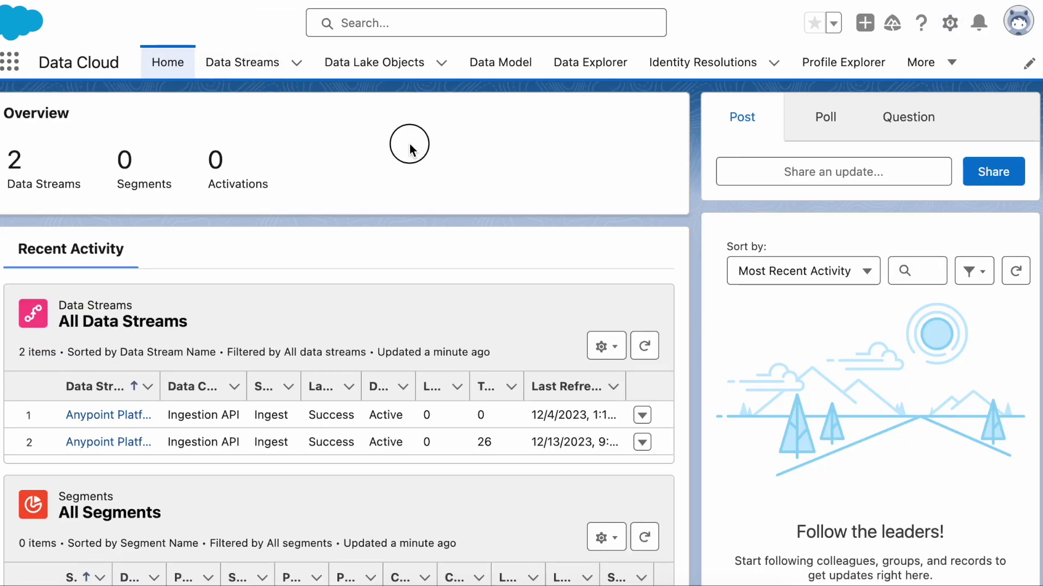
# Start a new Ingestion API data stream using the Goat Events connector's goat_rating object.
pyautogui.click(243, 66)
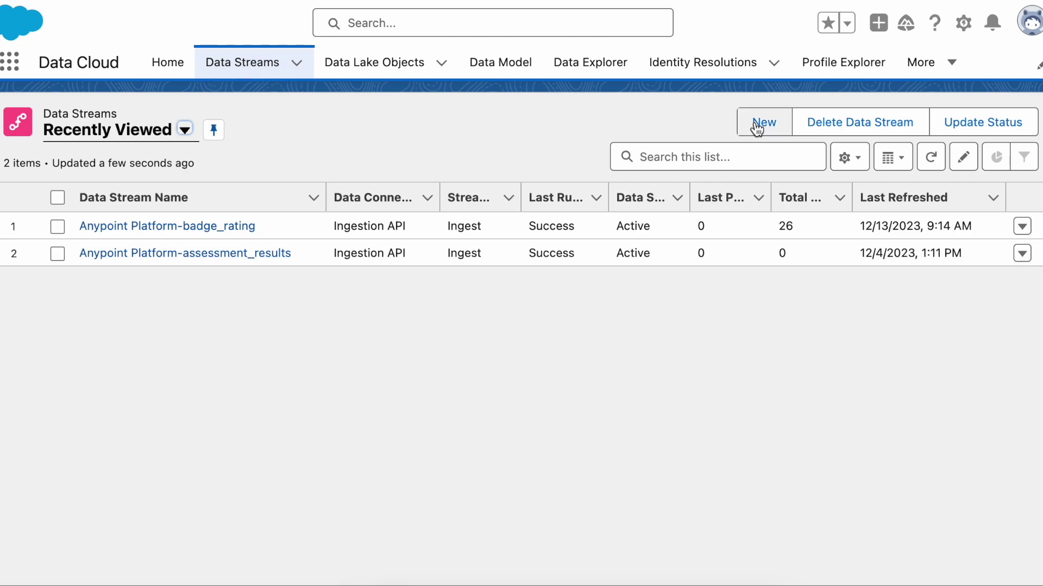
pyautogui.click(755, 124)
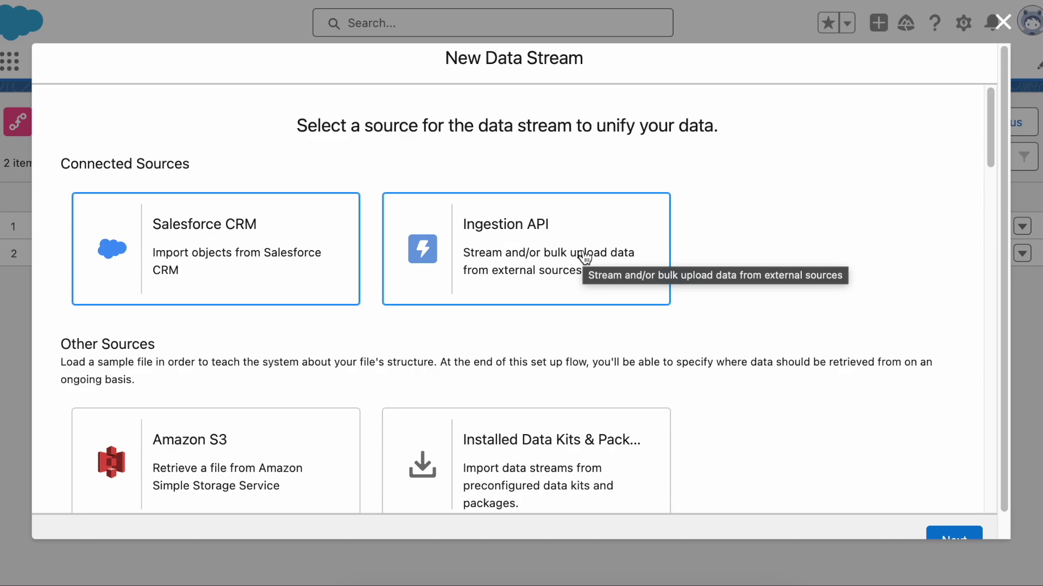
pyautogui.click(585, 257)
pyautogui.click(954, 537)
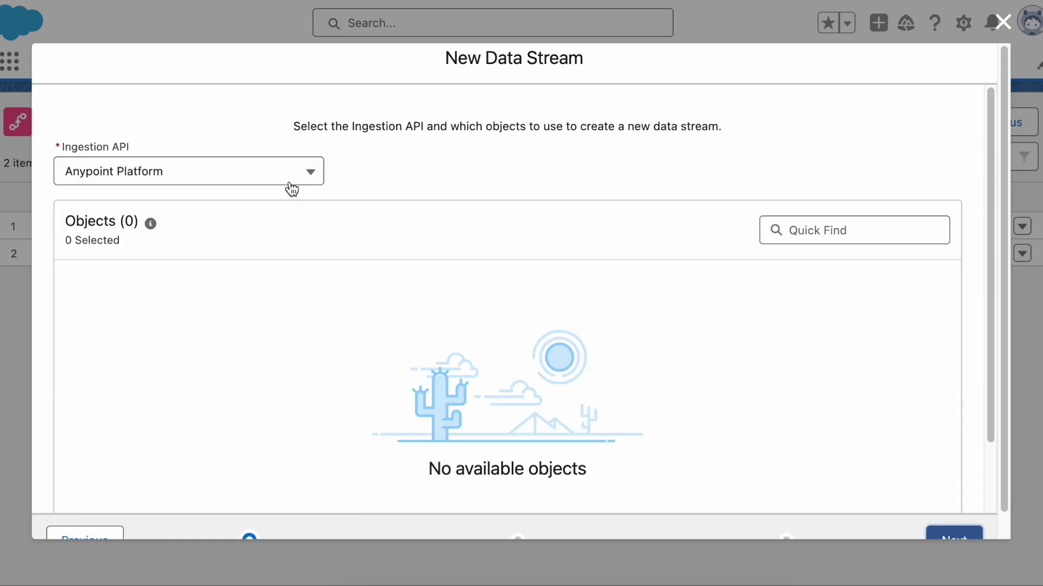
pyautogui.click(283, 178)
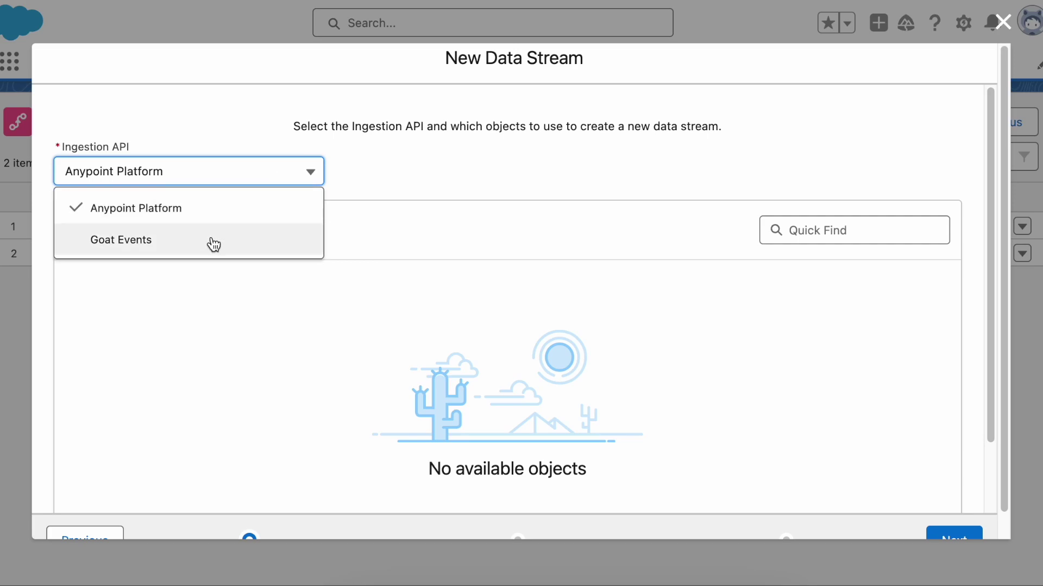
pyautogui.click(213, 244)
pyautogui.click(69, 307)
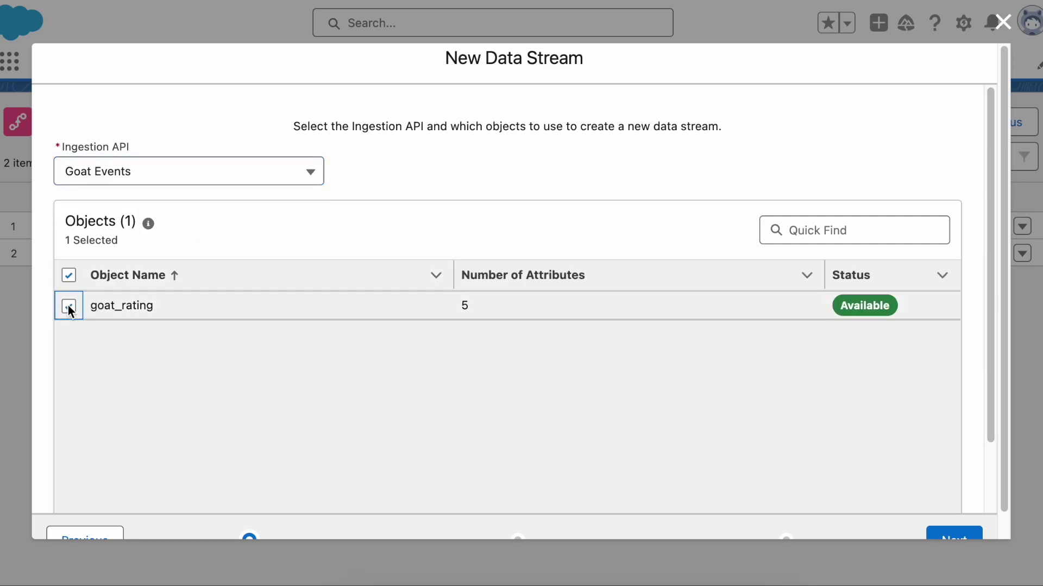
pyautogui.click(957, 539)
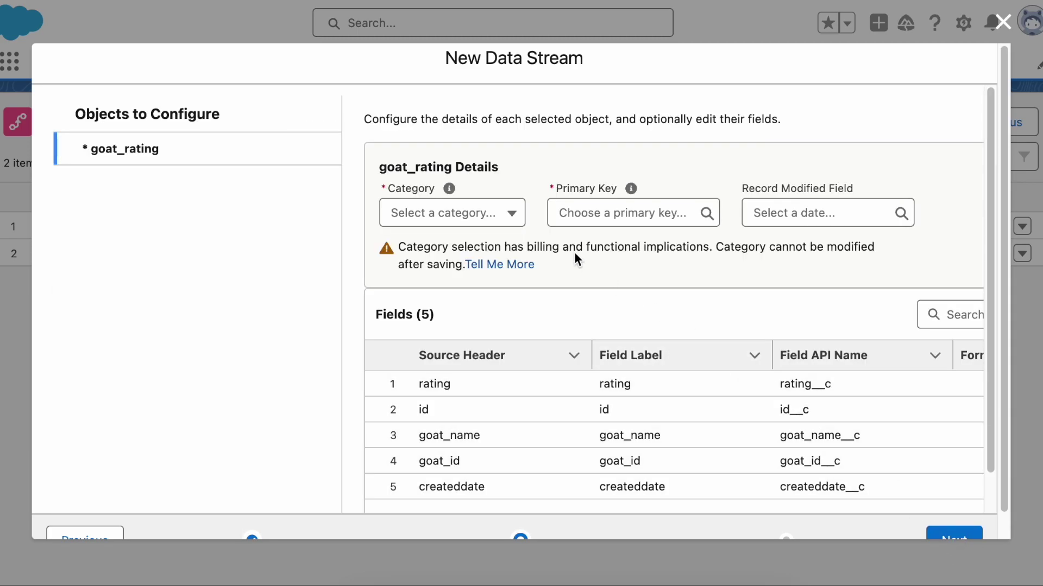
# Set goat_rating to Engagement, primary key id, event time createddate, and deploy the stream.
pyautogui.click(511, 216)
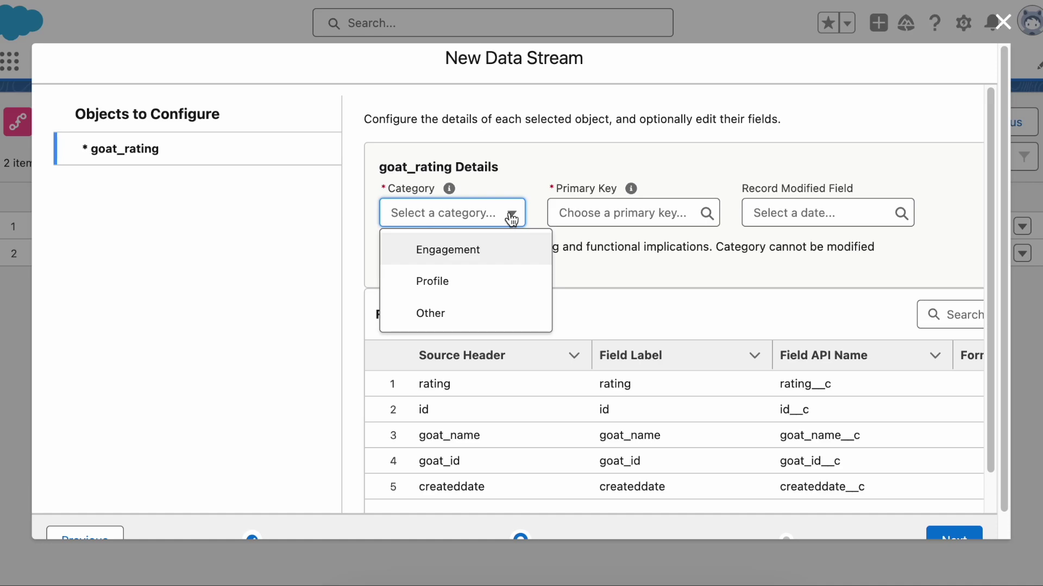
pyautogui.click(490, 245)
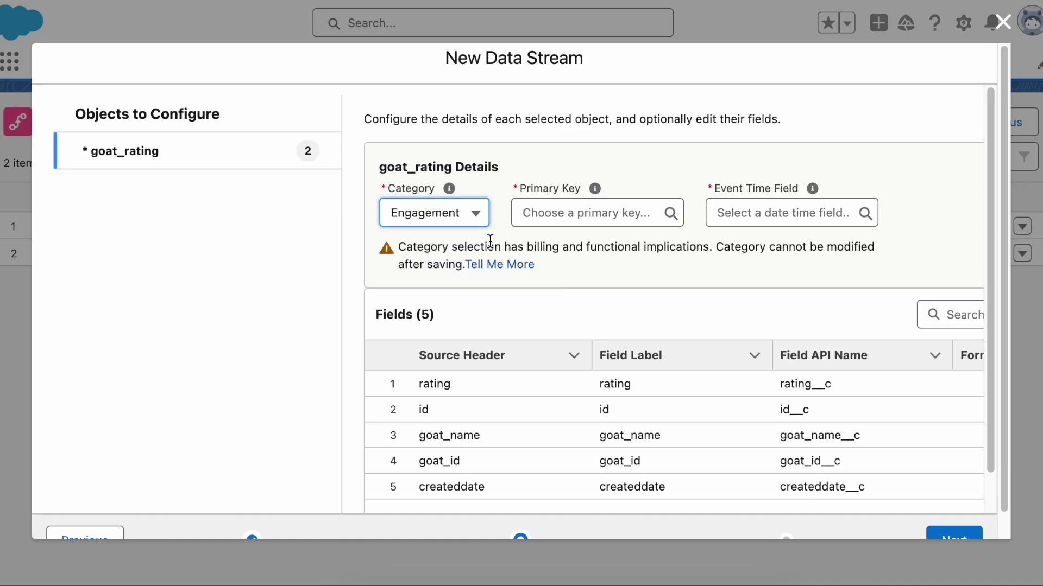
pyautogui.click(607, 214)
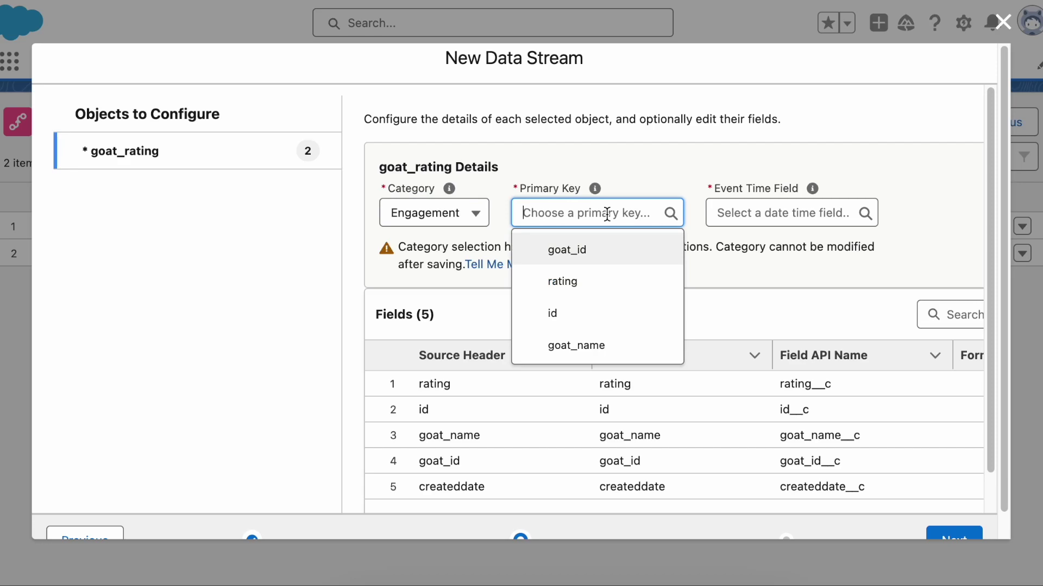
pyautogui.click(578, 313)
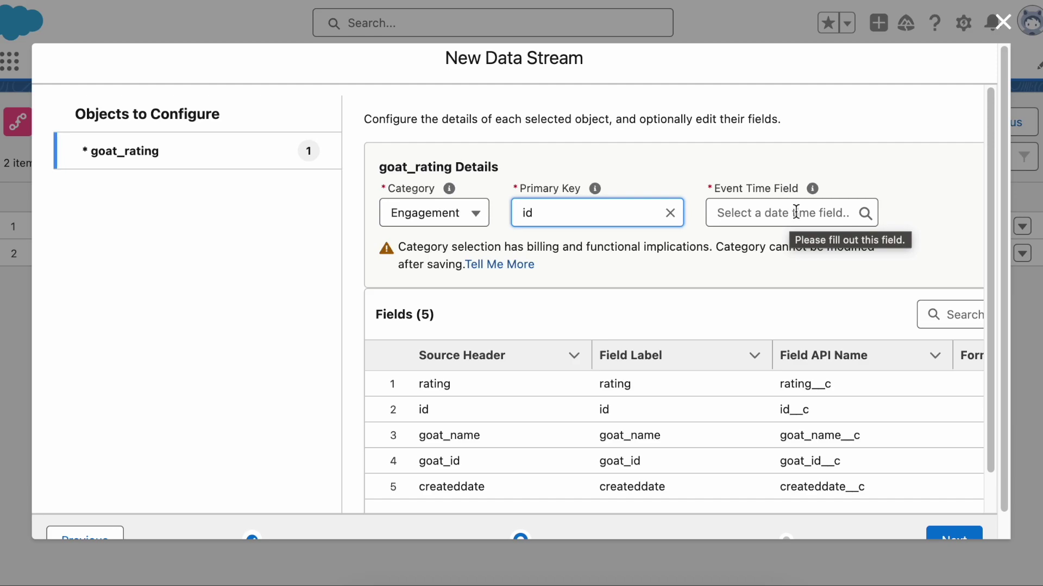
pyautogui.moveTo(812, 191)
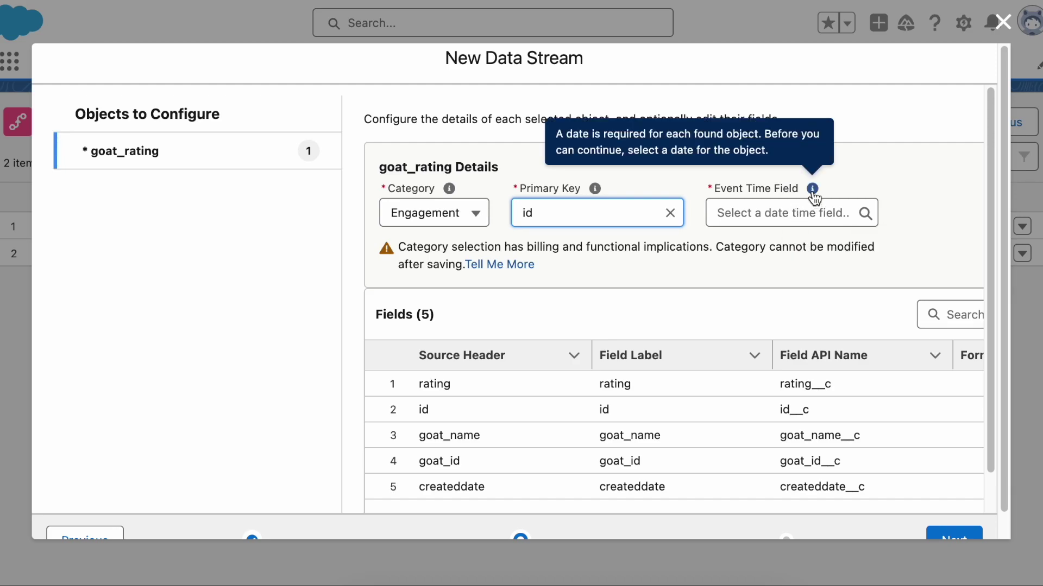
pyautogui.click(808, 213)
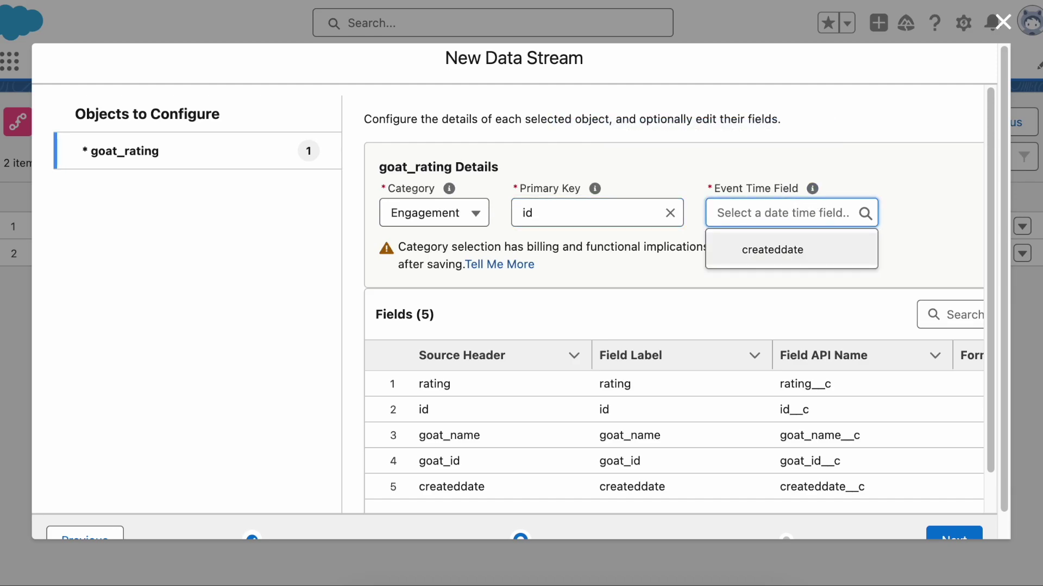
pyautogui.click(799, 249)
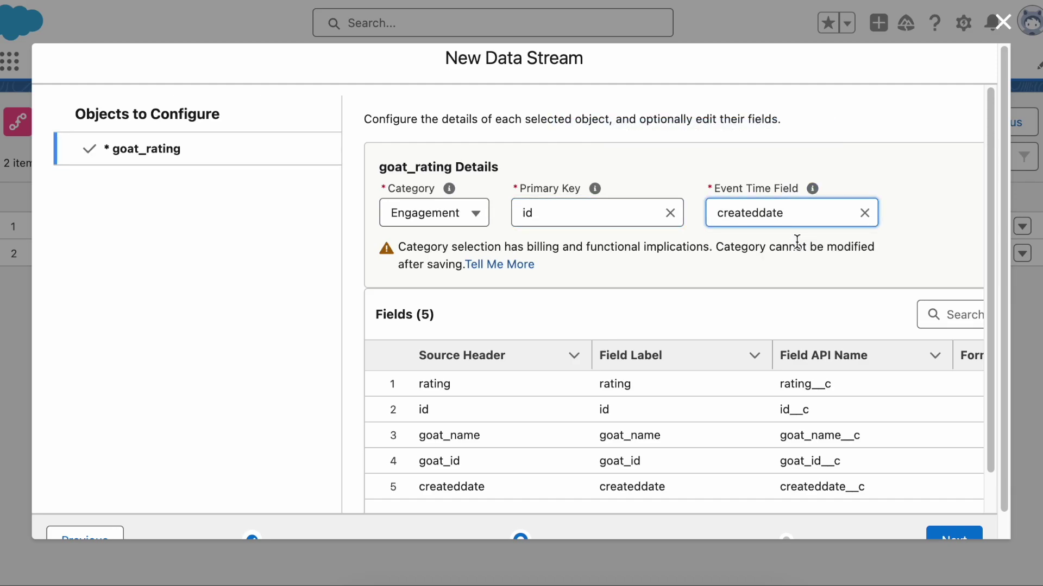
pyautogui.click(955, 541)
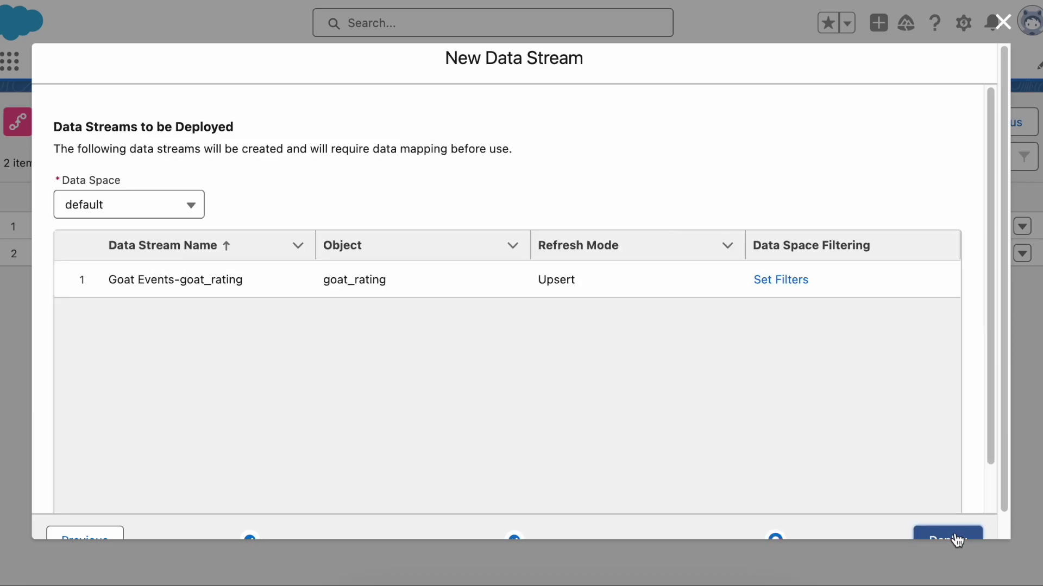
pyautogui.click(957, 540)
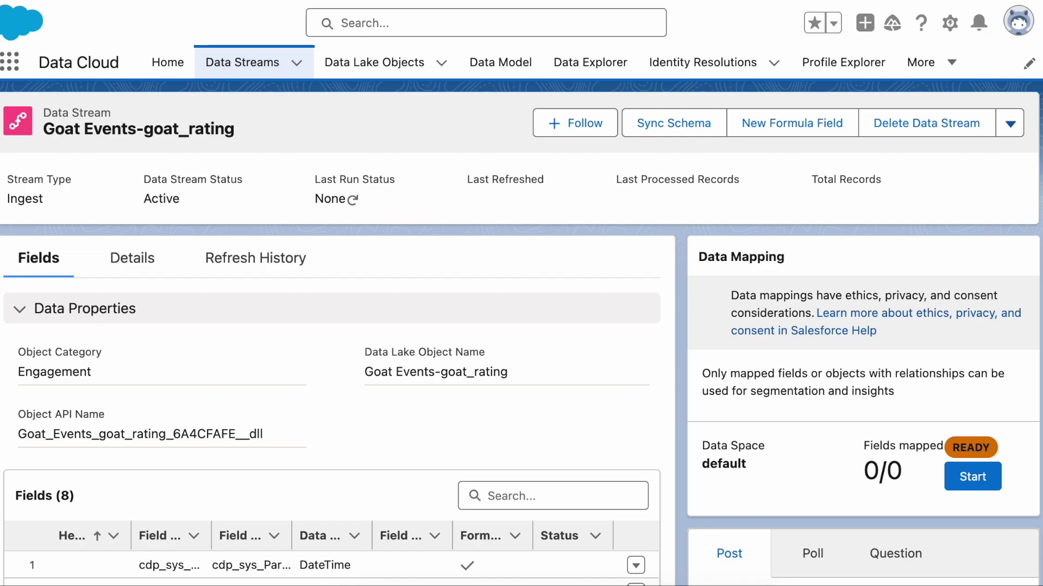
# Open Setup from the gear menu and search Quick Find for 'app m'.
pyautogui.scroll(-5, 521, 326)
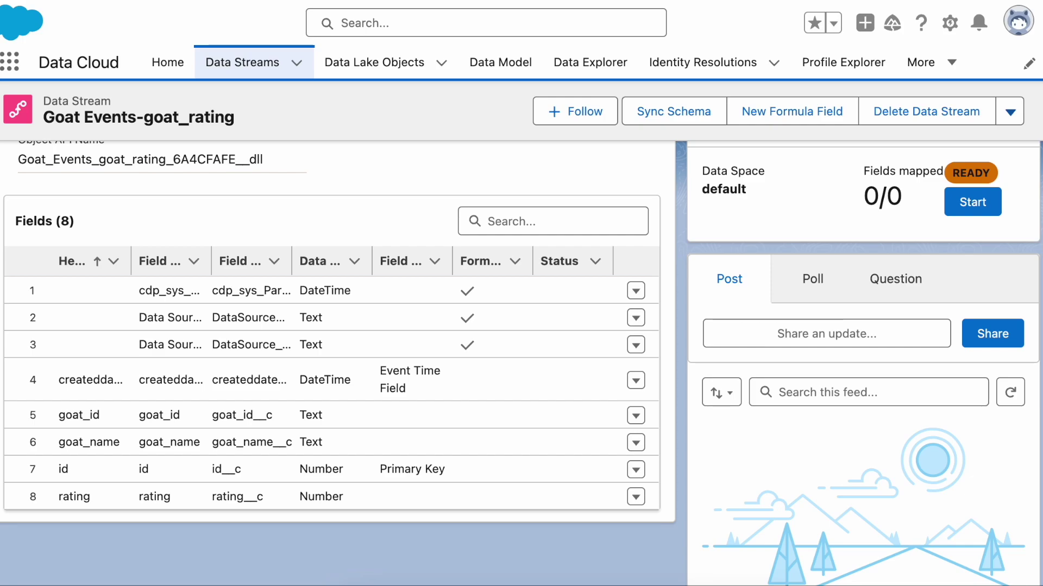
pyautogui.scroll(4, 521, 325)
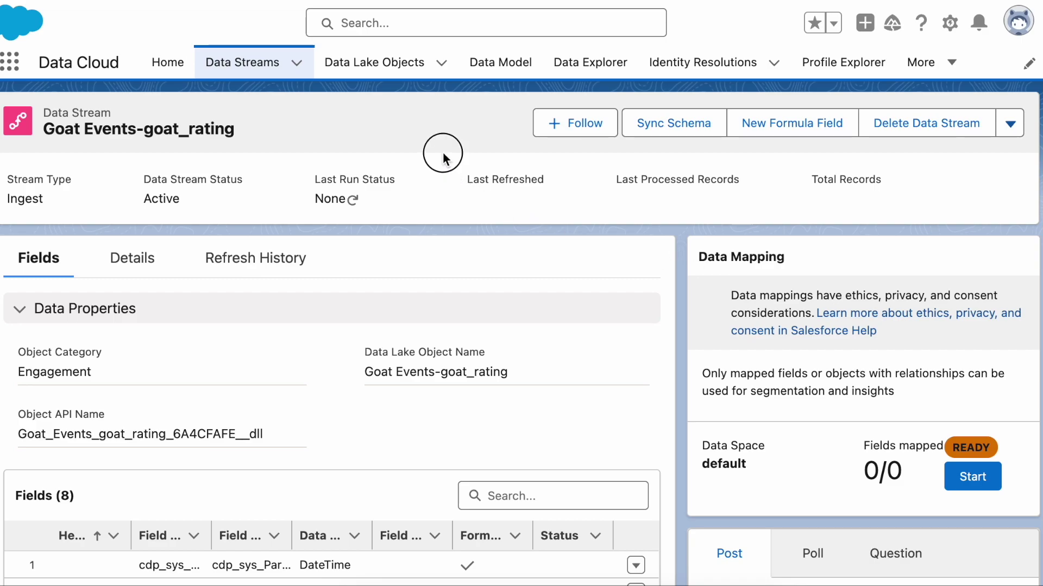
pyautogui.click(945, 22)
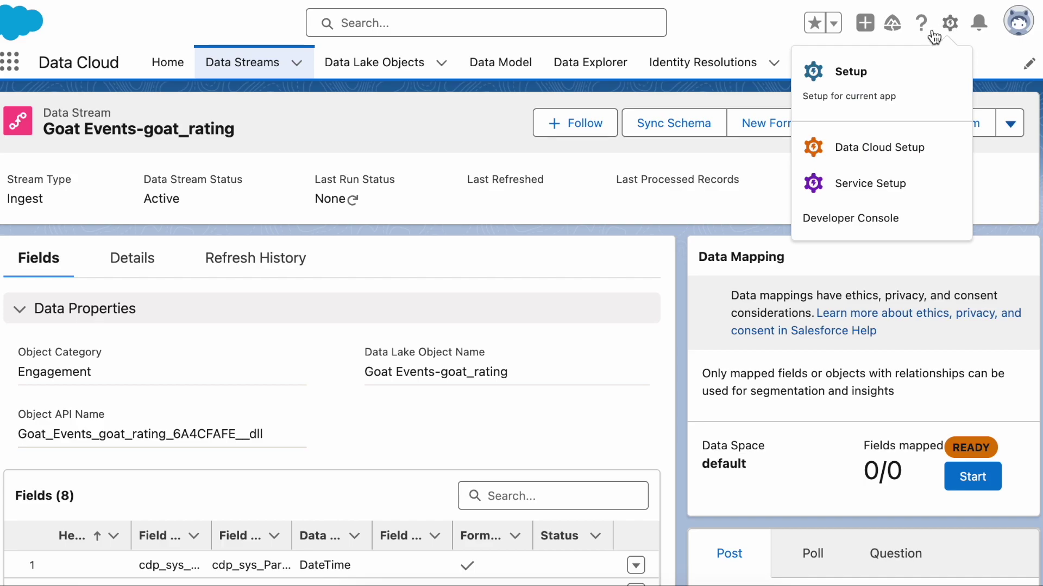
pyautogui.click(877, 74)
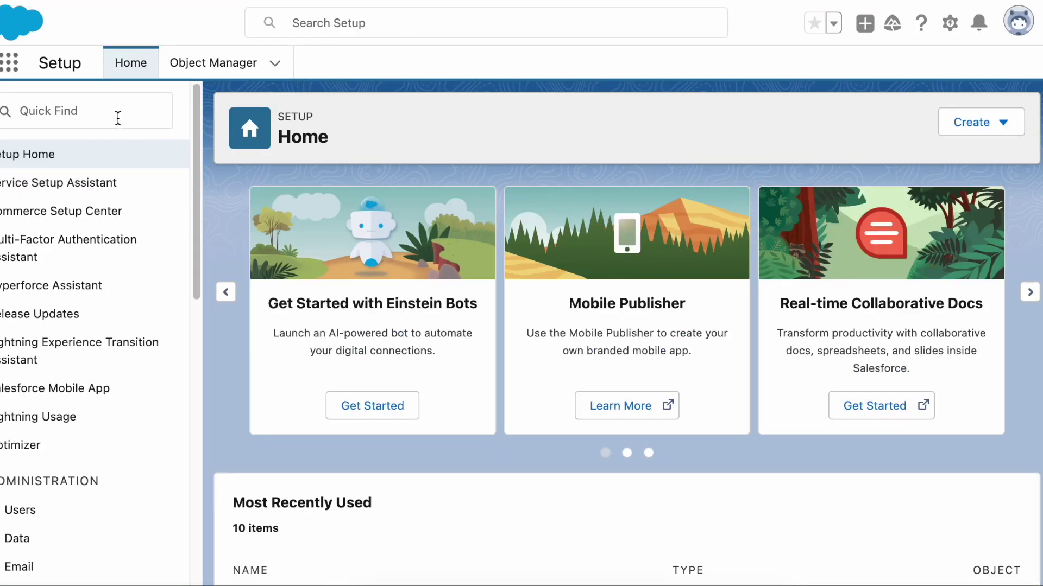
pyautogui.click(116, 113)
pyautogui.write('app m')
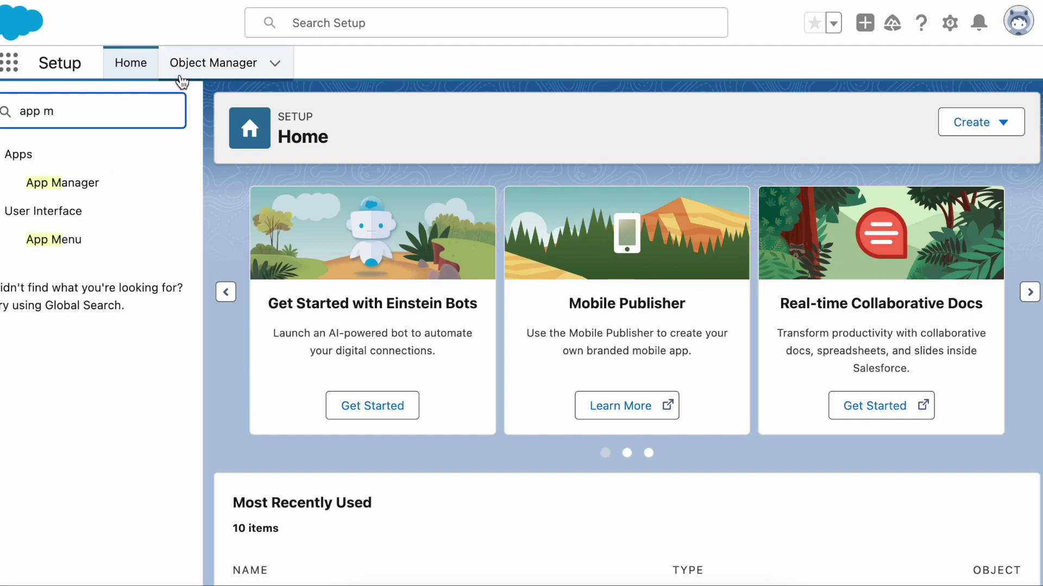
# In App Manager, view the Anypoint CDP Connector app's OAuth scopes and policy details.
pyautogui.click(89, 183)
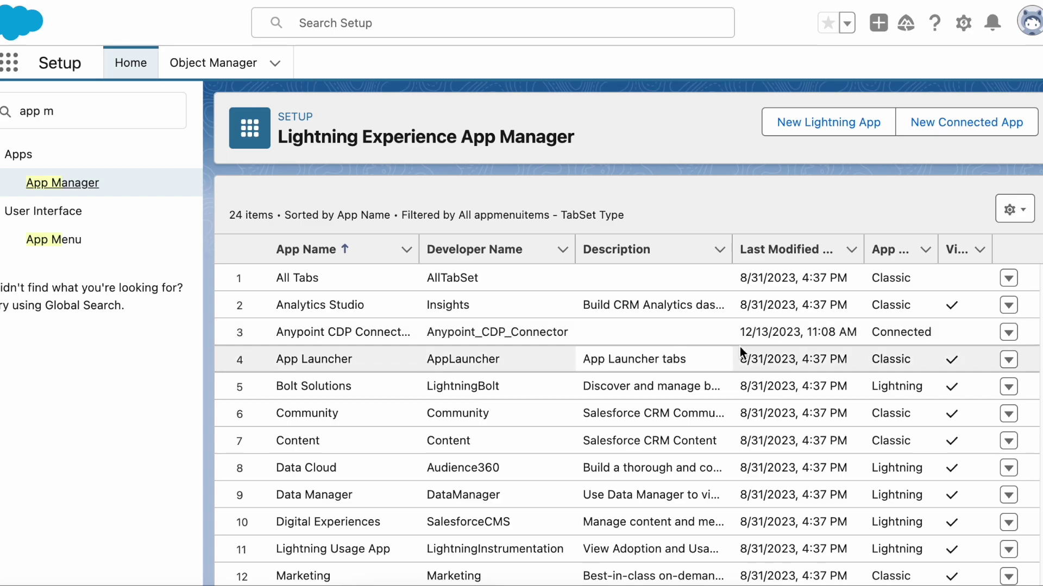
pyautogui.click(1007, 334)
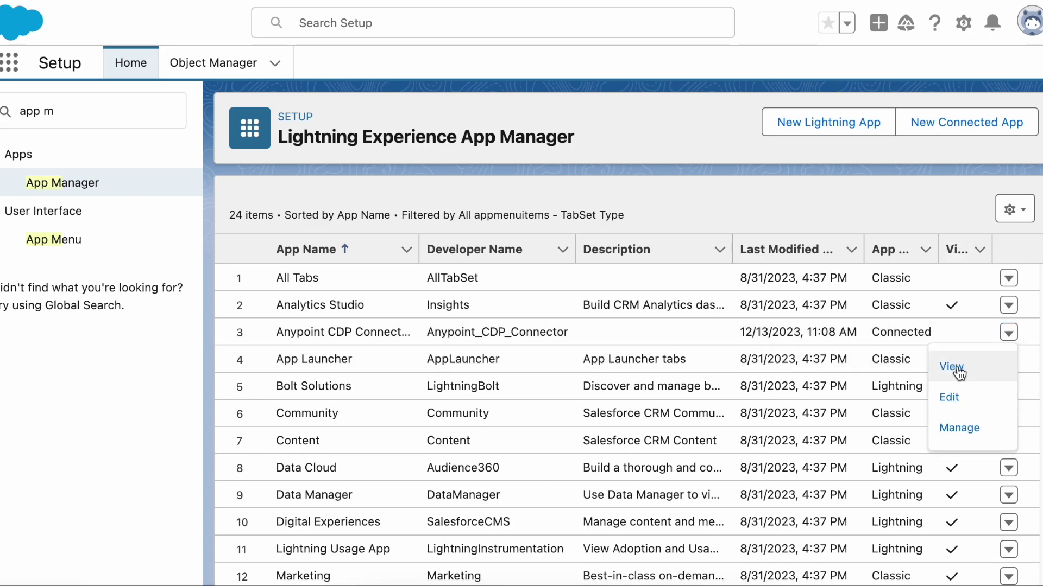
pyautogui.click(953, 366)
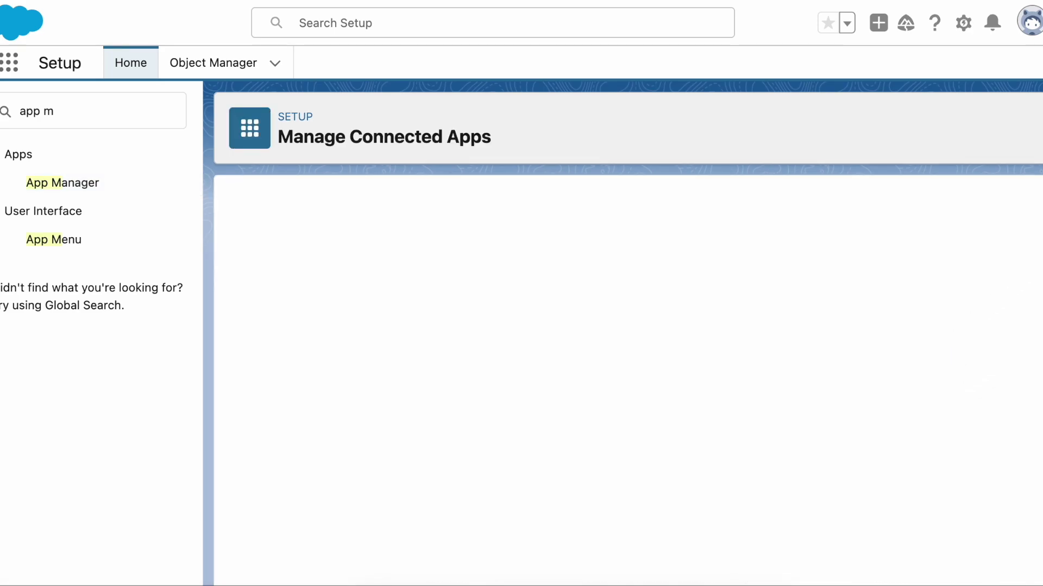
pyautogui.moveTo(1037, 198); pyautogui.dragTo(1037, 314)
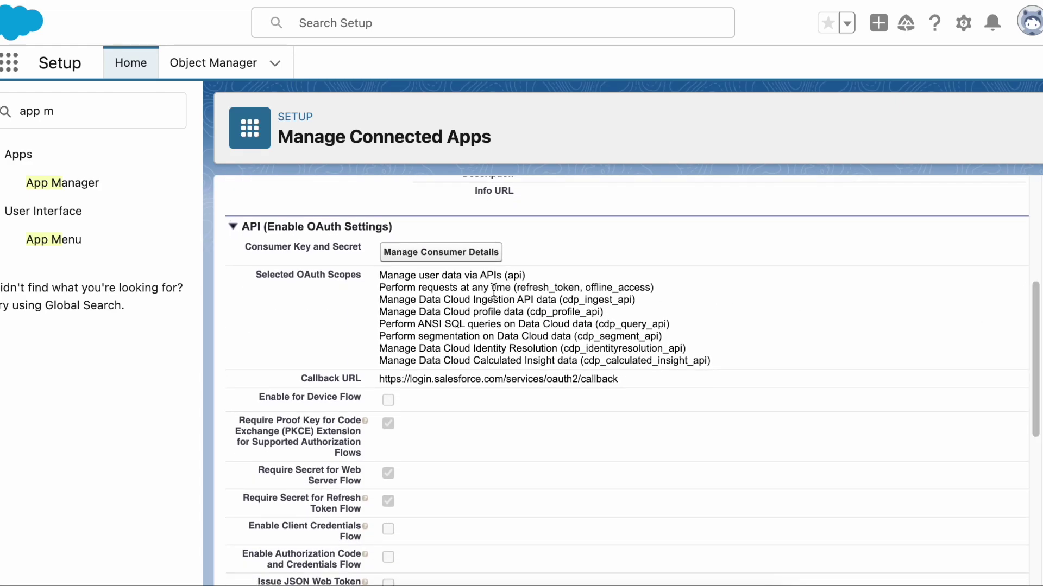
pyautogui.moveTo(423, 273); pyautogui.dragTo(584, 287)
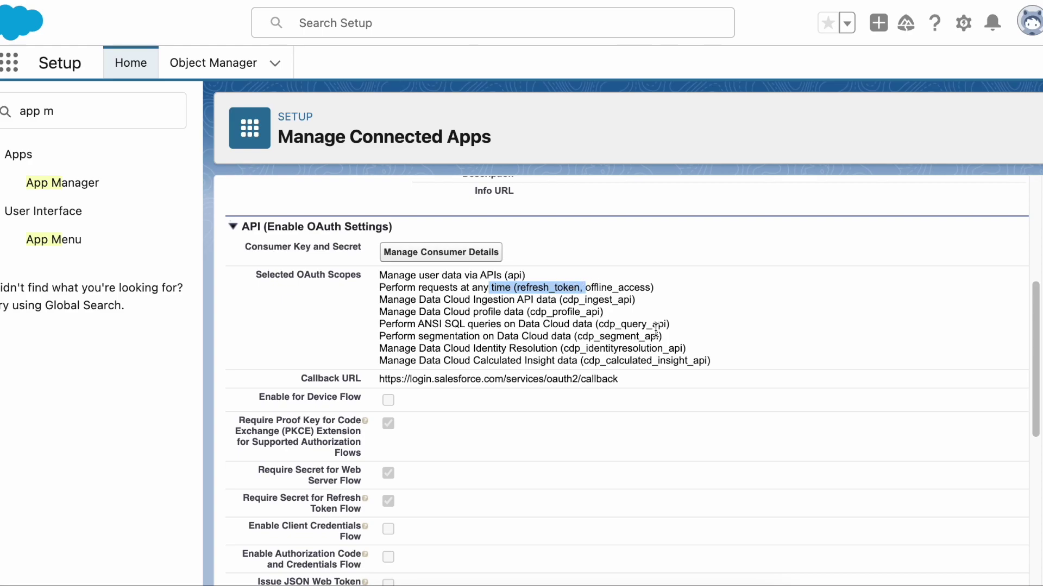
pyautogui.moveTo(725, 359); pyautogui.dragTo(374, 302)
pyautogui.moveTo(1036, 353); pyautogui.dragTo(868, 281)
pyautogui.click(570, 261)
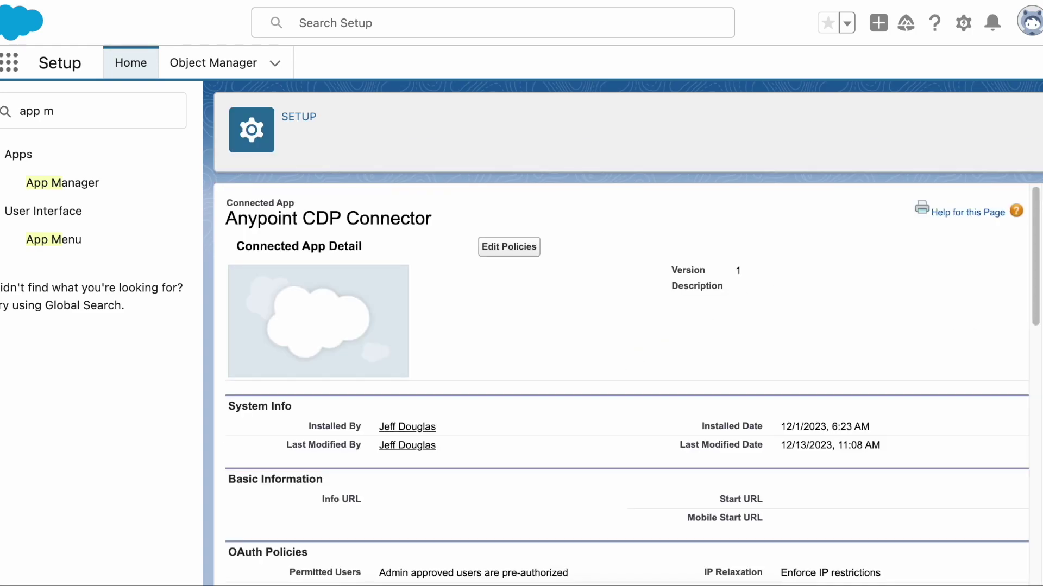
pyautogui.moveTo(1036, 274); pyautogui.dragTo(1036, 352)
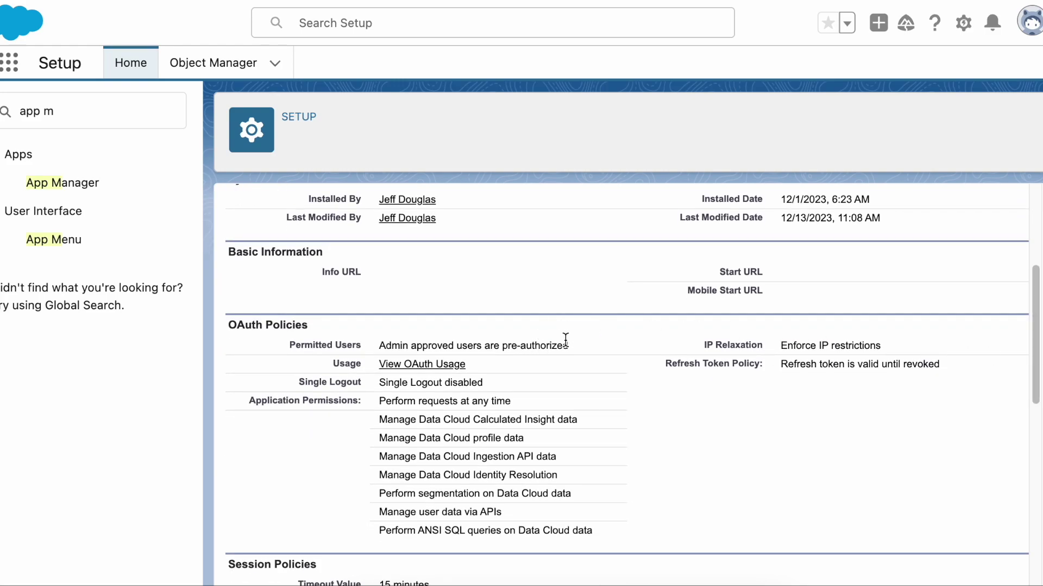
# Search Quick Find for 'permission' and open Permission Sets.
pyautogui.click(133, 111)
pyautogui.hotkey('ctrl', 'a')
pyautogui.write('permission')
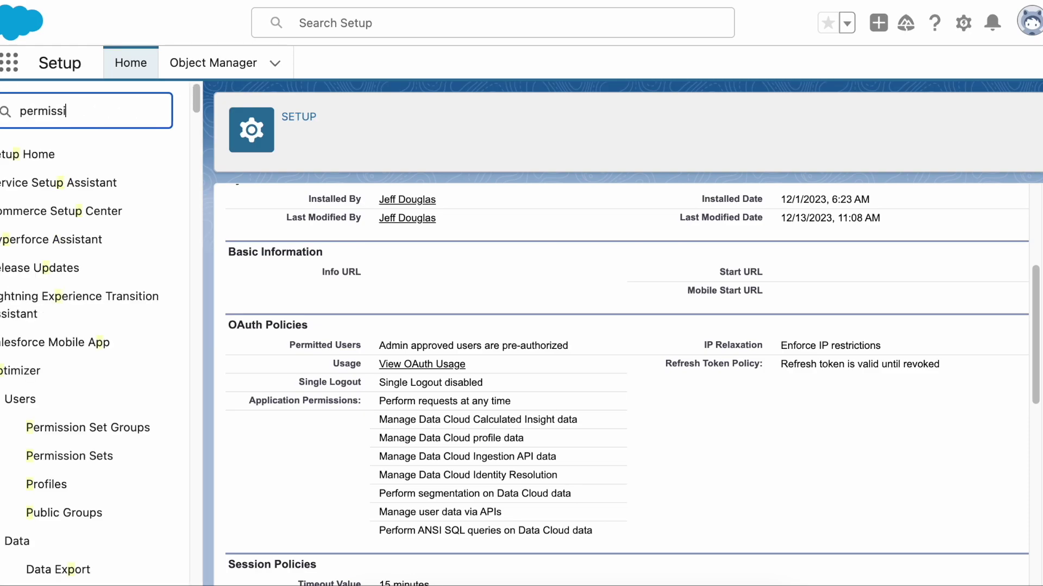
pyautogui.click(91, 211)
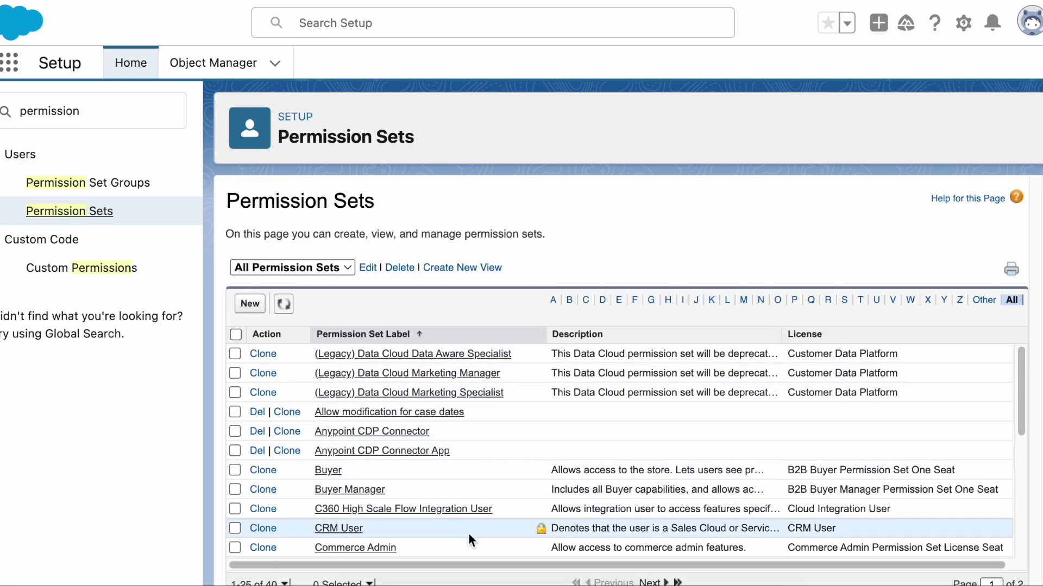
# Check the Anypoint CDP Connector permission set's assigned connected apps and user assignments.
pyautogui.moveTo(1019, 392); pyautogui.dragTo(1020, 408)
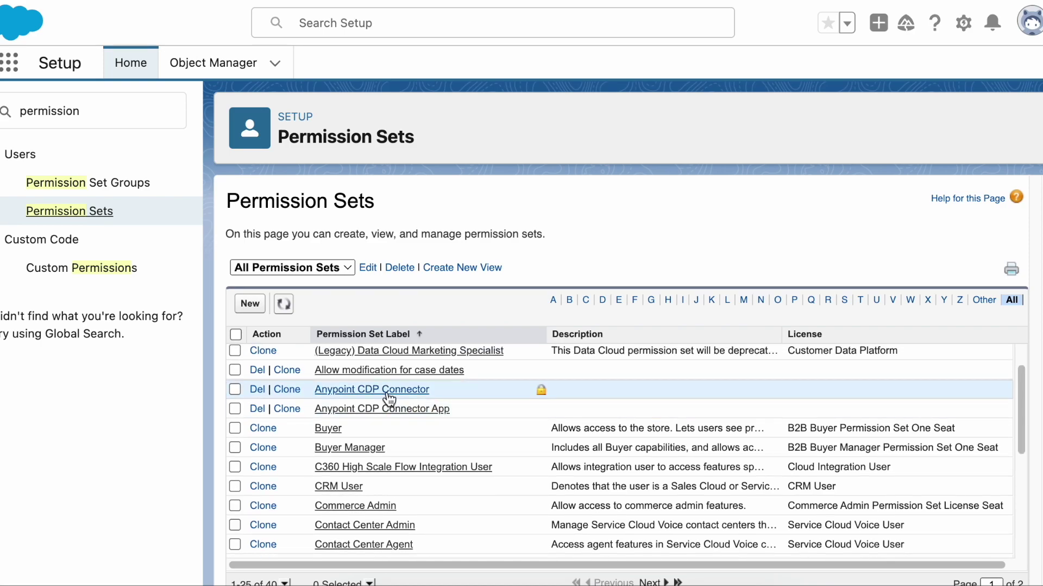
pyautogui.click(387, 392)
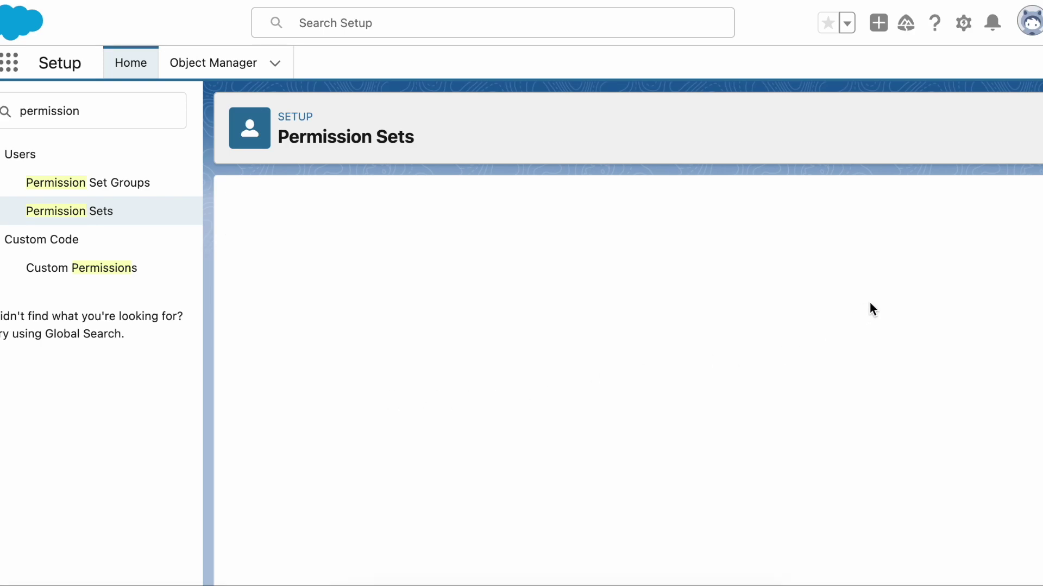
pyautogui.moveTo(1033, 274); pyautogui.dragTo(1037, 305)
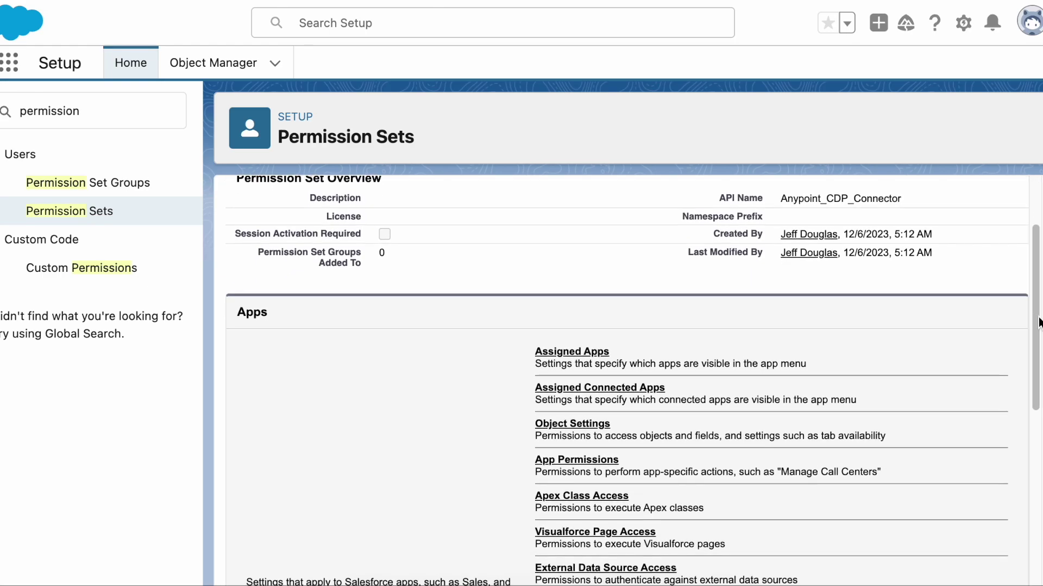
pyautogui.click(638, 389)
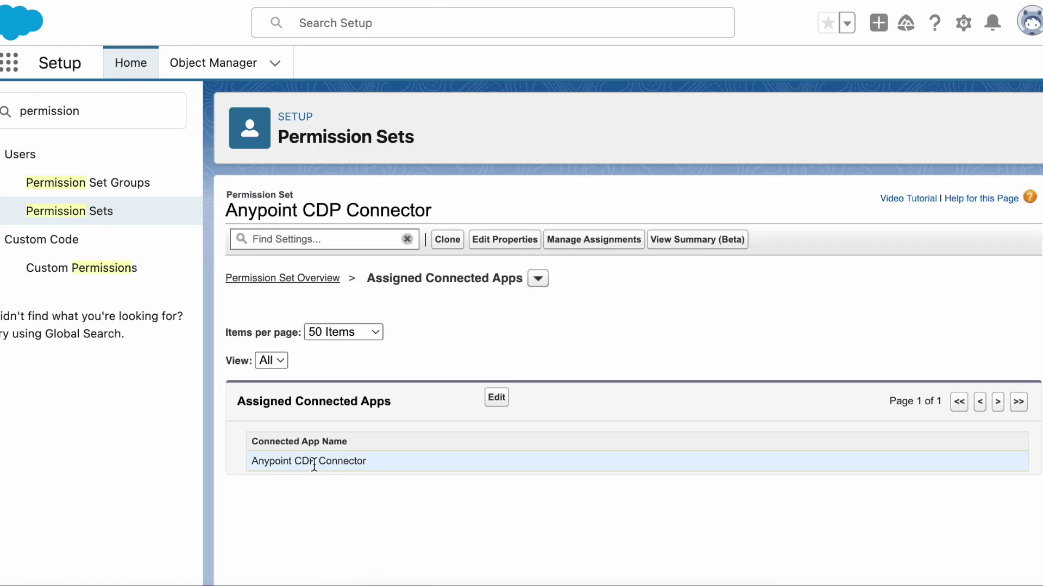
pyautogui.click(590, 246)
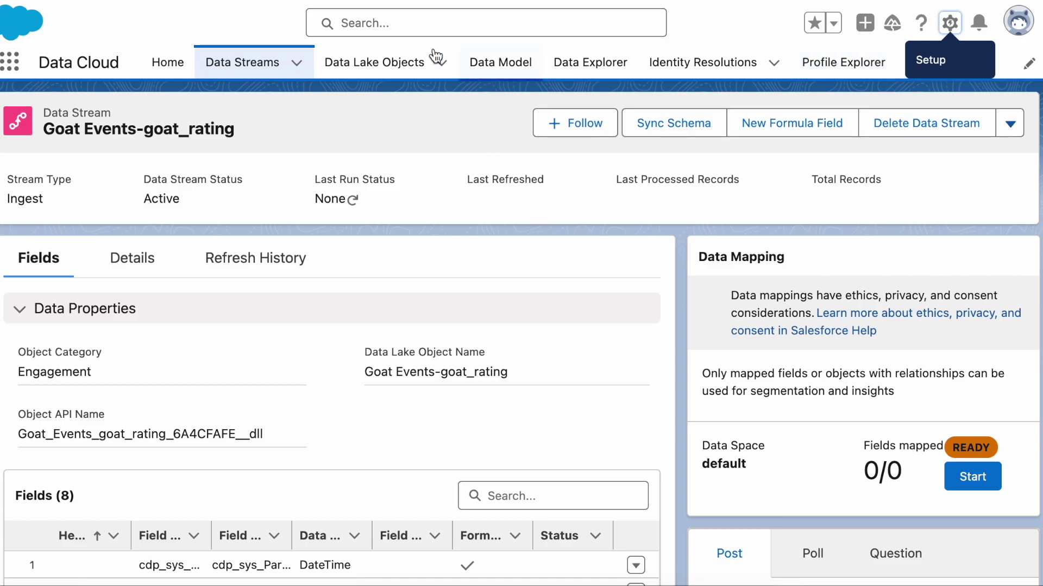
pyautogui.click(167, 63)
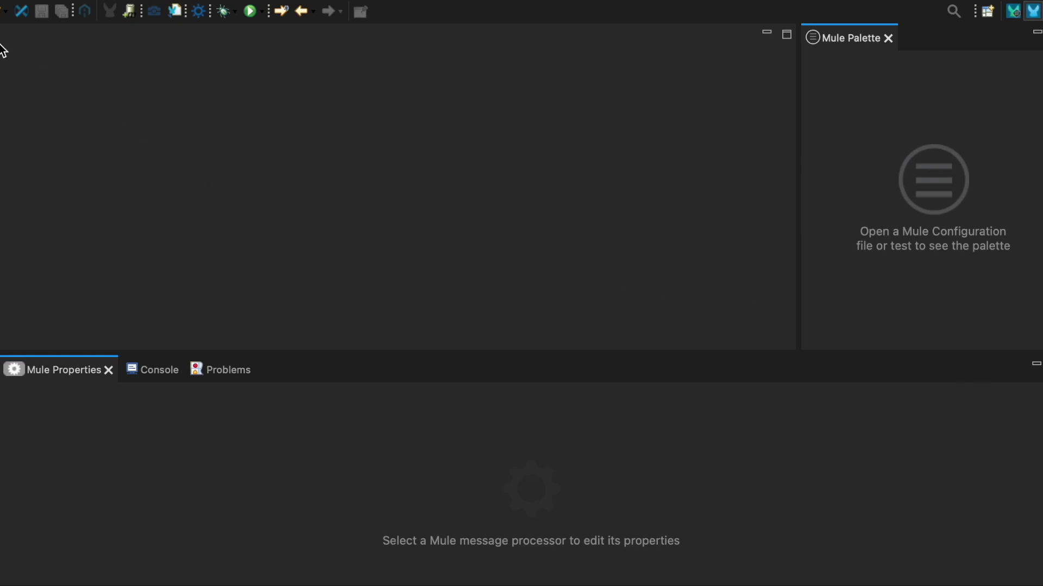
# Create a new Mule Project named dc-anypoint-demo.
pyautogui.press('super+n')
pyautogui.write('mule')
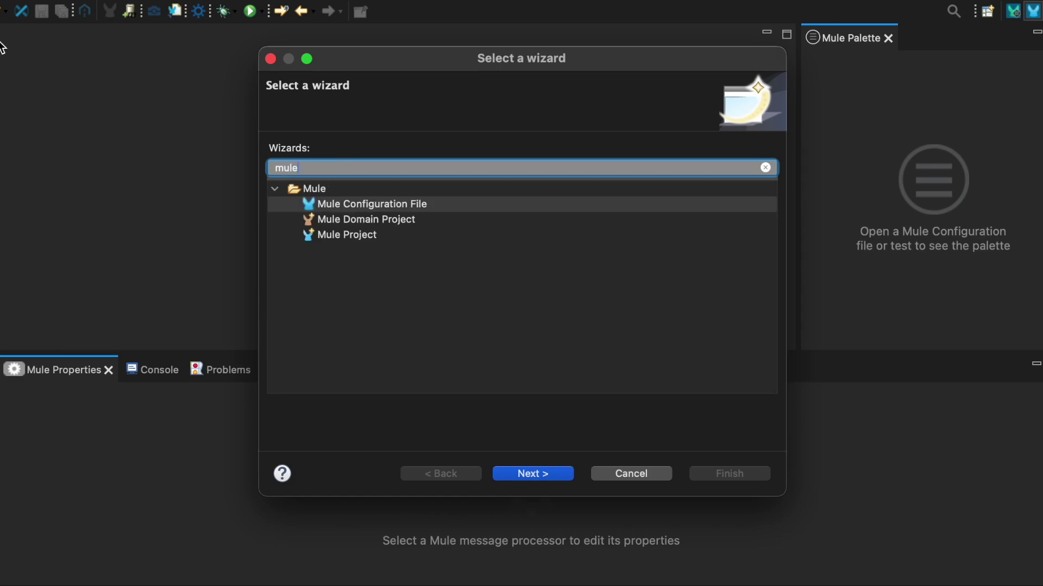
pyautogui.click(329, 235)
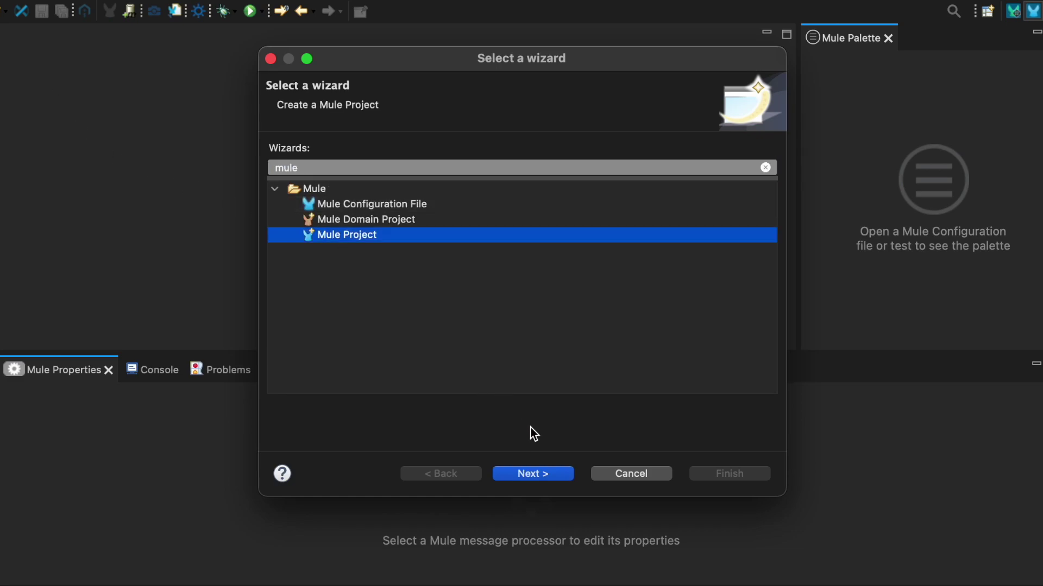
pyautogui.click(533, 474)
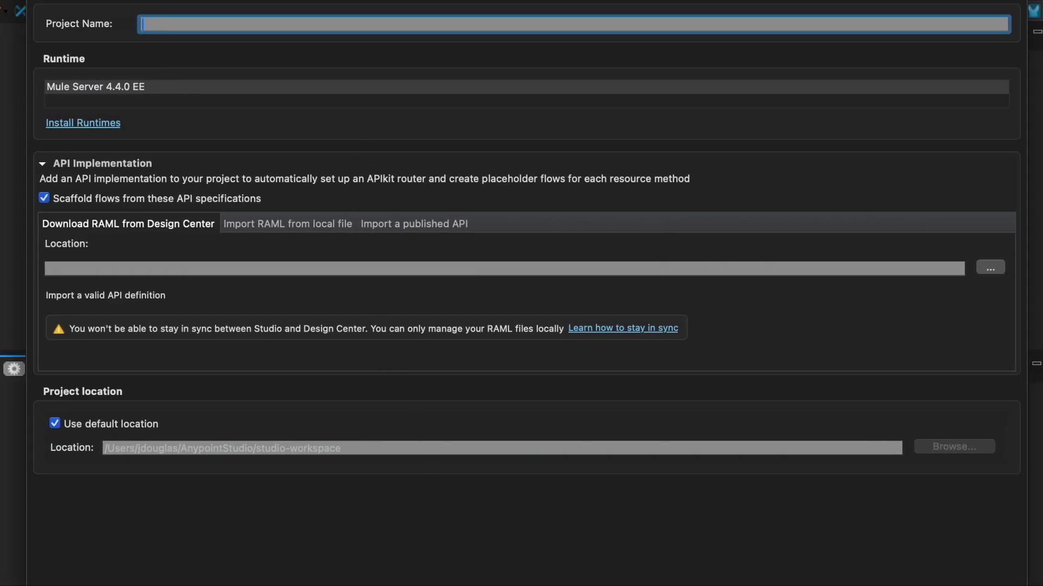
pyautogui.write('dc-anypoint=de')
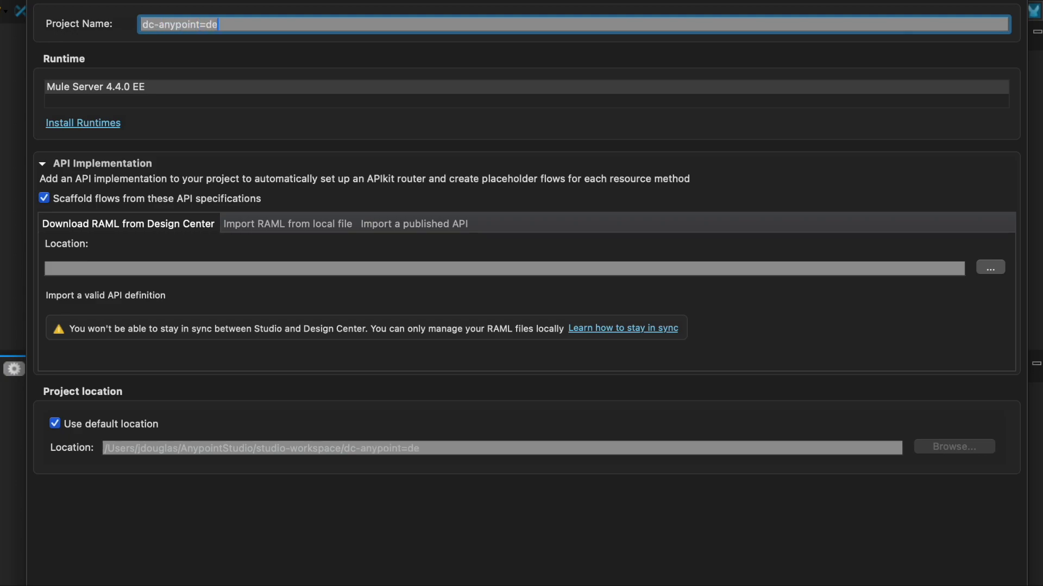
pyautogui.press('BackSpace')
pyautogui.press('BackSpace')
pyautogui.write('-demo')
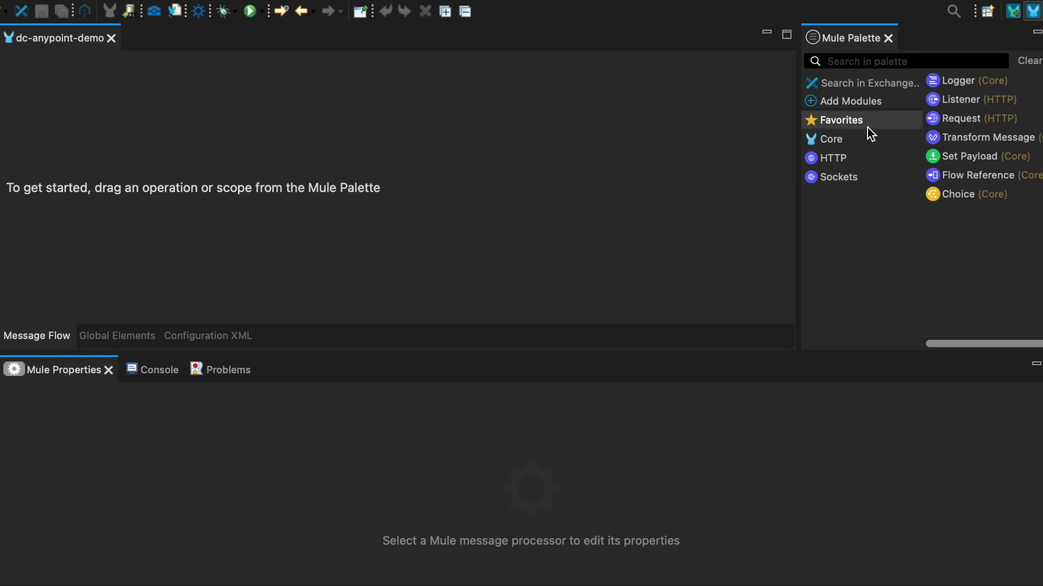
# Add an HTTP Listener as the flow source and paste the insert endpoint as its display name.
pyautogui.moveTo(935, 103); pyautogui.dragTo(358, 159)
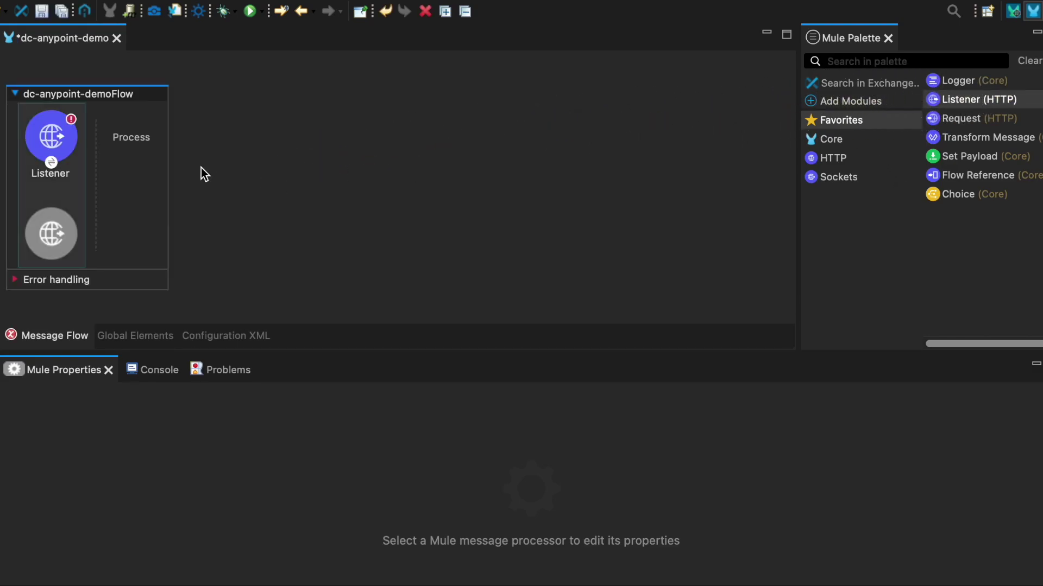
pyautogui.click(64, 142)
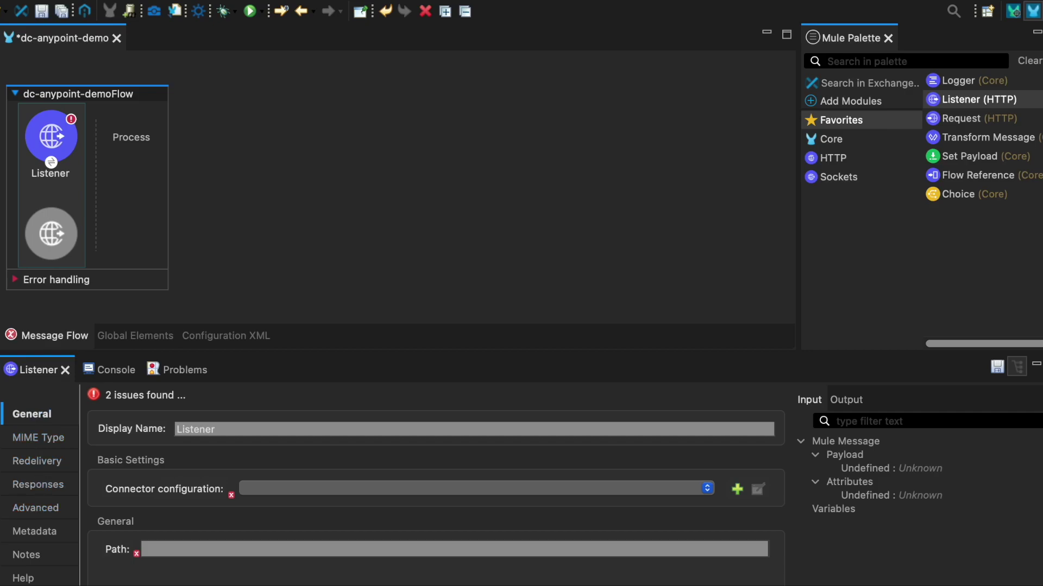
pyautogui.doubleClick(187, 429)
pyautogui.write('POST /insert/{sourceApiName}/{objectName}')
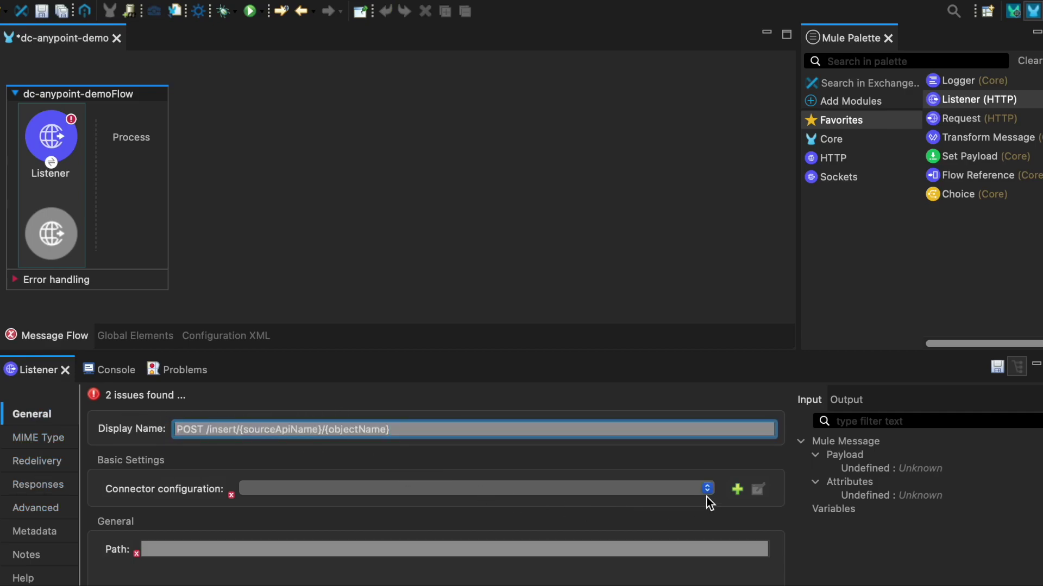
# Create and test HTTP_Listener_config on port 8081, then set path /insert/{sourceApiName}/{objectName}.
pyautogui.click(736, 490)
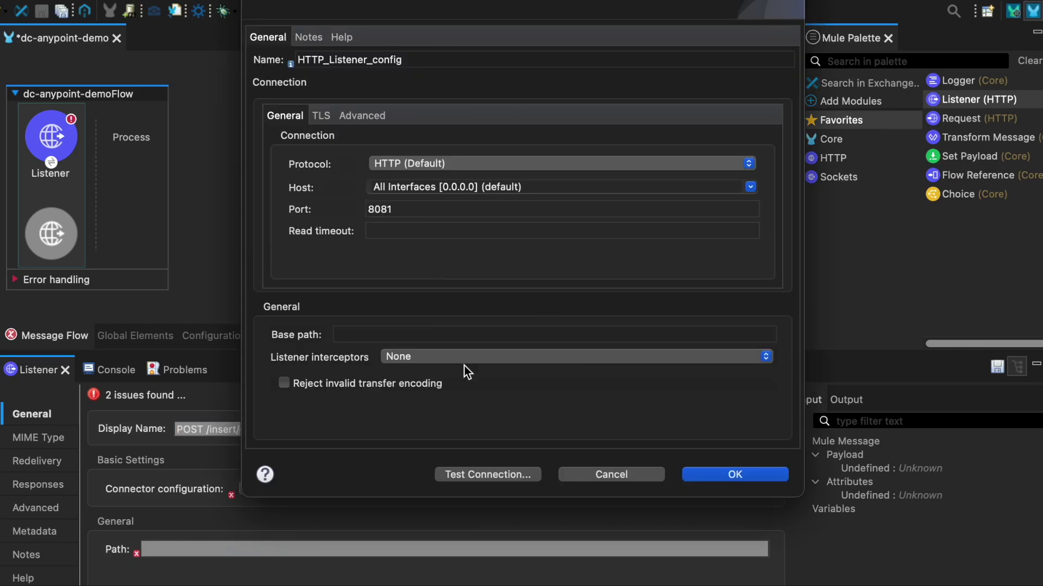
pyautogui.click(497, 474)
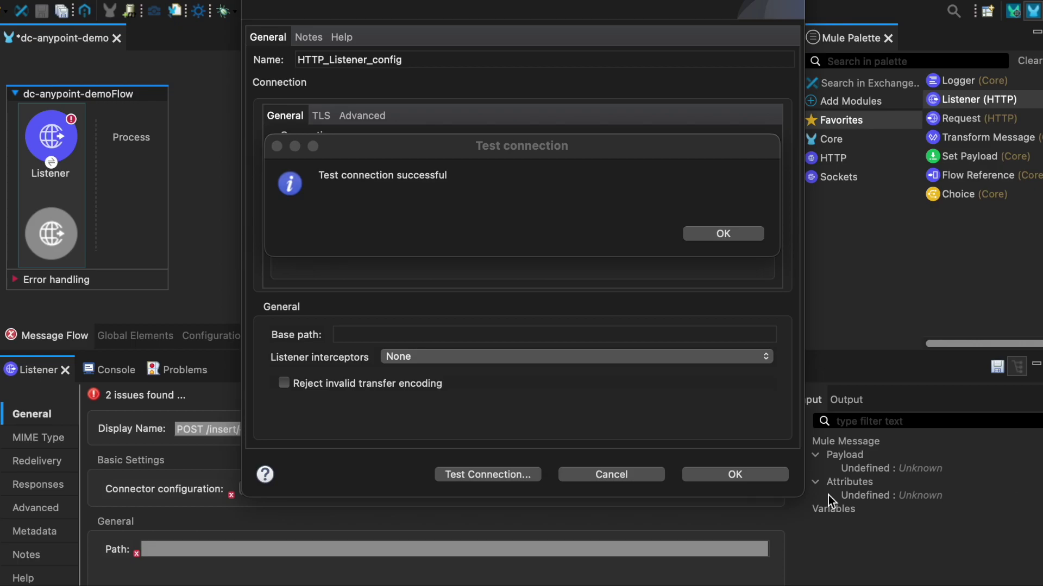
pyautogui.click(719, 486)
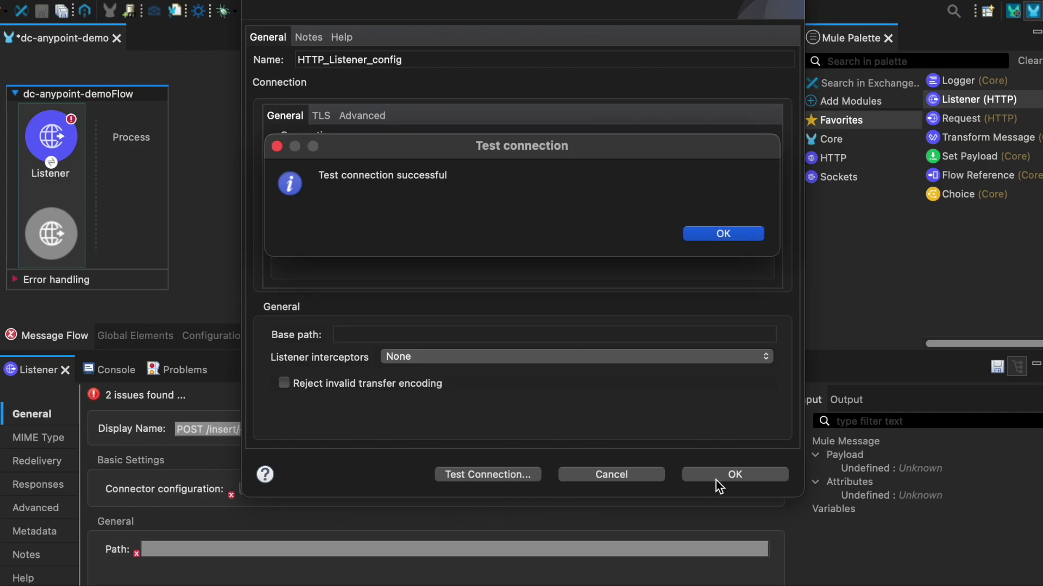
pyautogui.click(728, 234)
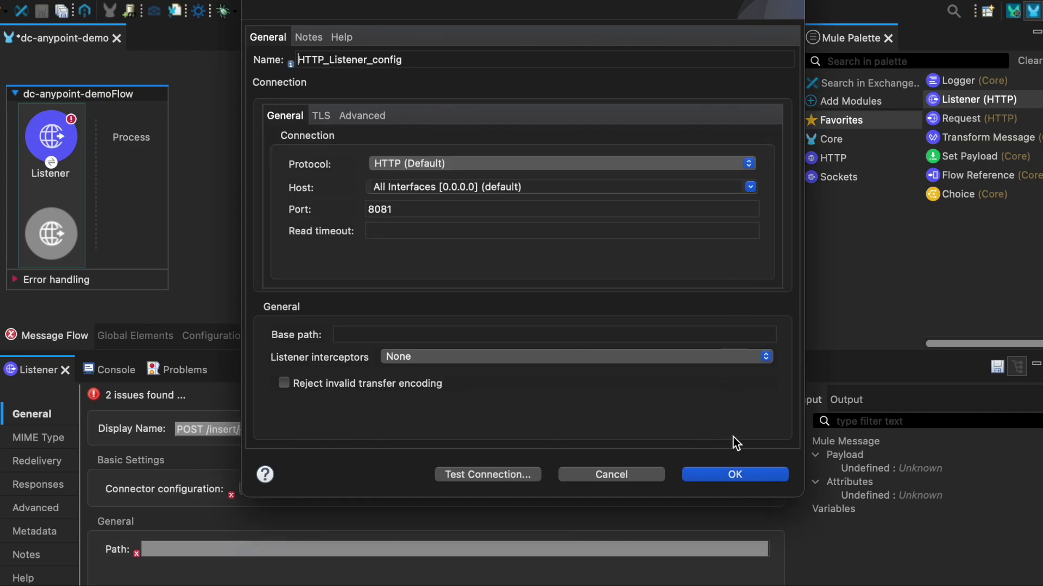
pyautogui.click(733, 471)
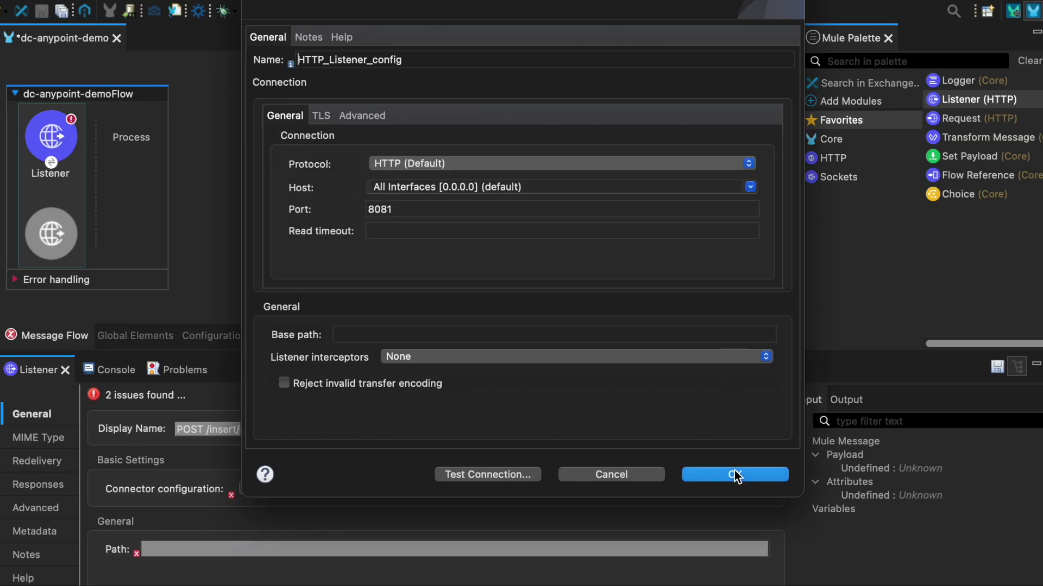
pyautogui.click(187, 547)
pyautogui.write('/insert/{sourceApiName}/{objectName}')
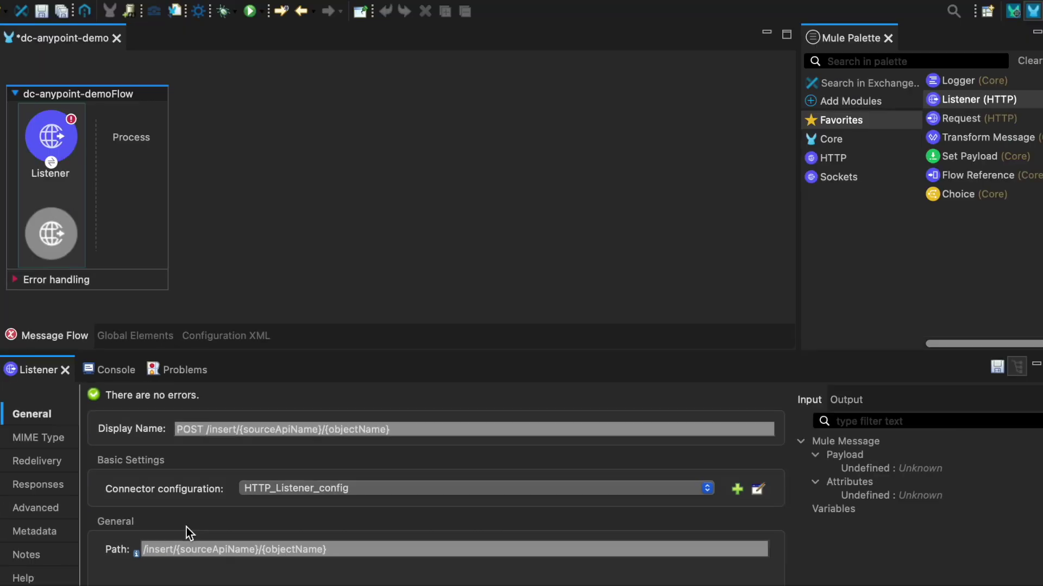
# Save the listener changes and add the Salesforce CDP module to the palette.
pyautogui.click(997, 368)
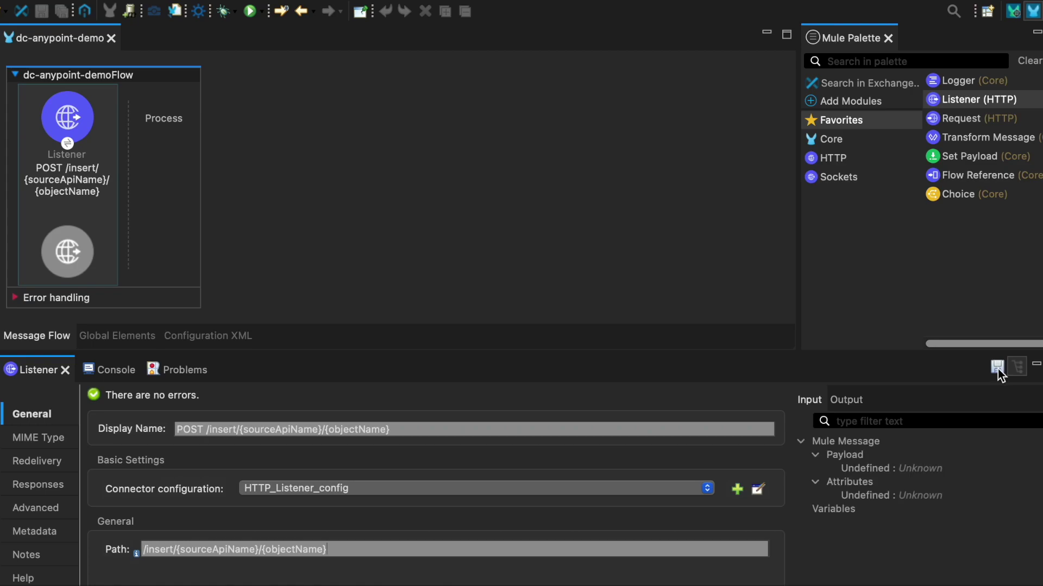
pyautogui.click(846, 101)
pyautogui.click(848, 101)
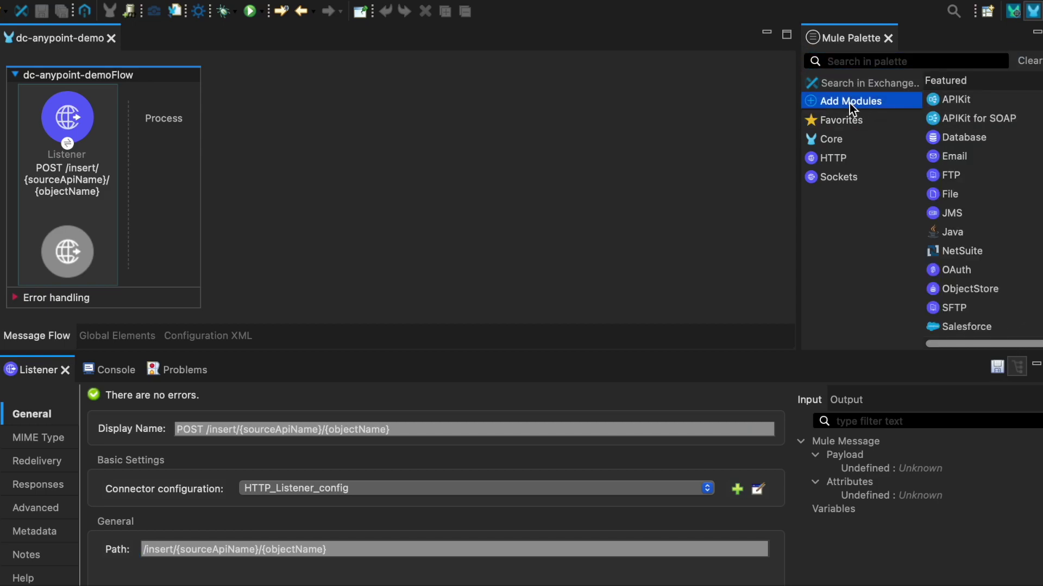
pyautogui.scroll(-5, 982, 212)
pyautogui.moveTo(972, 326); pyautogui.dragTo(864, 177)
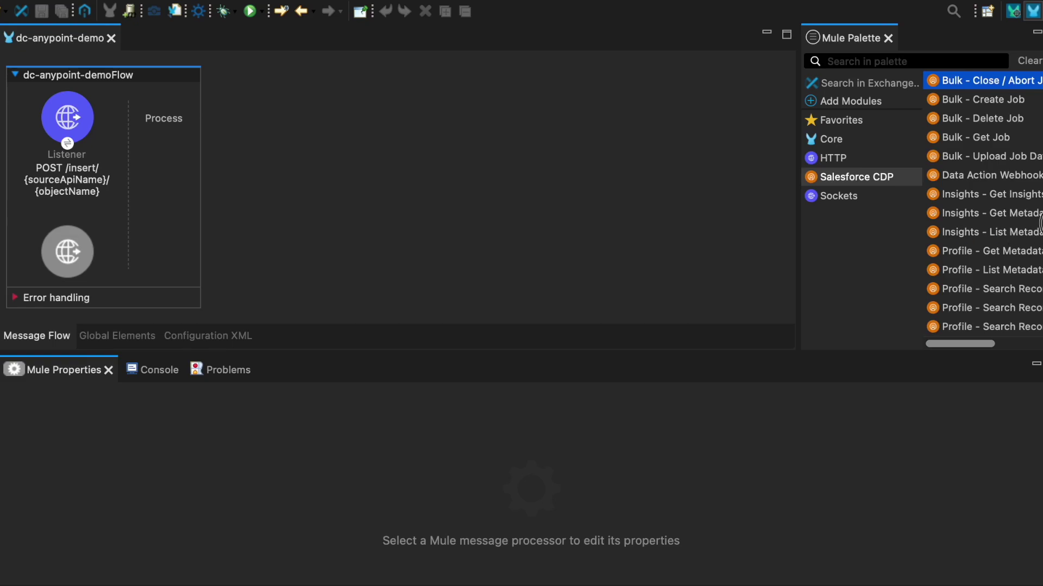
# Place a Streaming - Insert Objects operation after the Listener and select it.
pyautogui.scroll(-4, 1032, 244)
pyautogui.scroll(-1, 1040, 276)
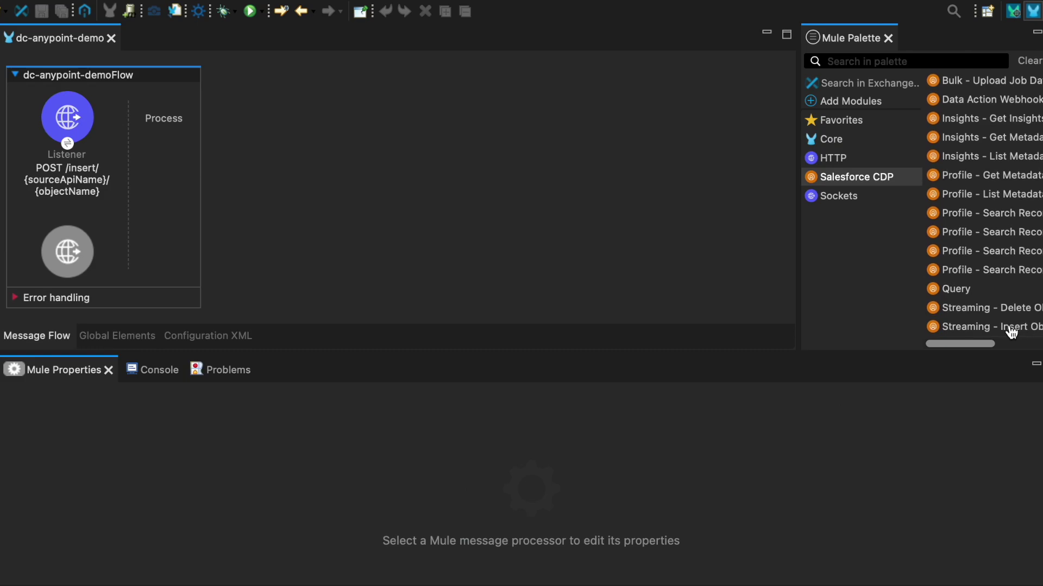
pyautogui.moveTo(978, 344)
pyautogui.mouseDown()
pyautogui.moveTo(1005, 342)
pyautogui.moveTo(966, 344)
pyautogui.moveTo(994, 325)
pyautogui.moveTo(449, 228)
pyautogui.moveTo(178, 154)
pyautogui.mouseUp()
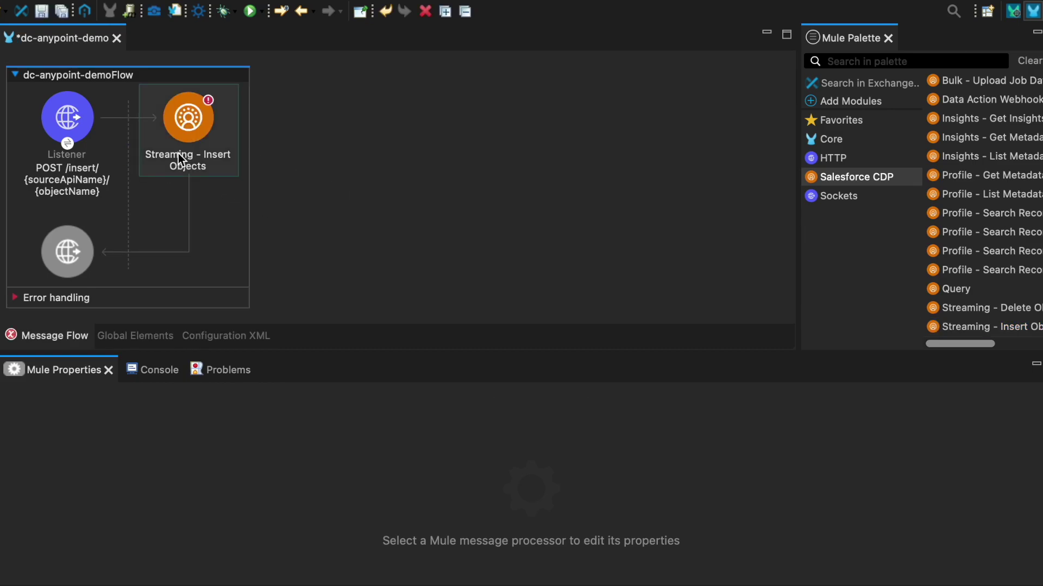
pyautogui.click(186, 118)
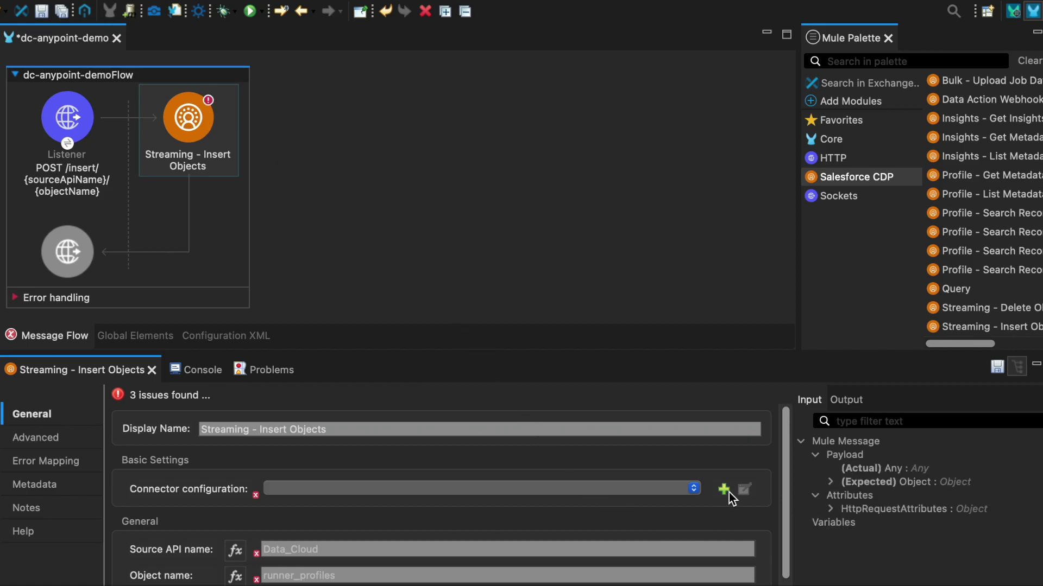
# Create a Salesforce CDP config using OAuth Username Password with the consumer key, secret, username and password.
pyautogui.click(724, 490)
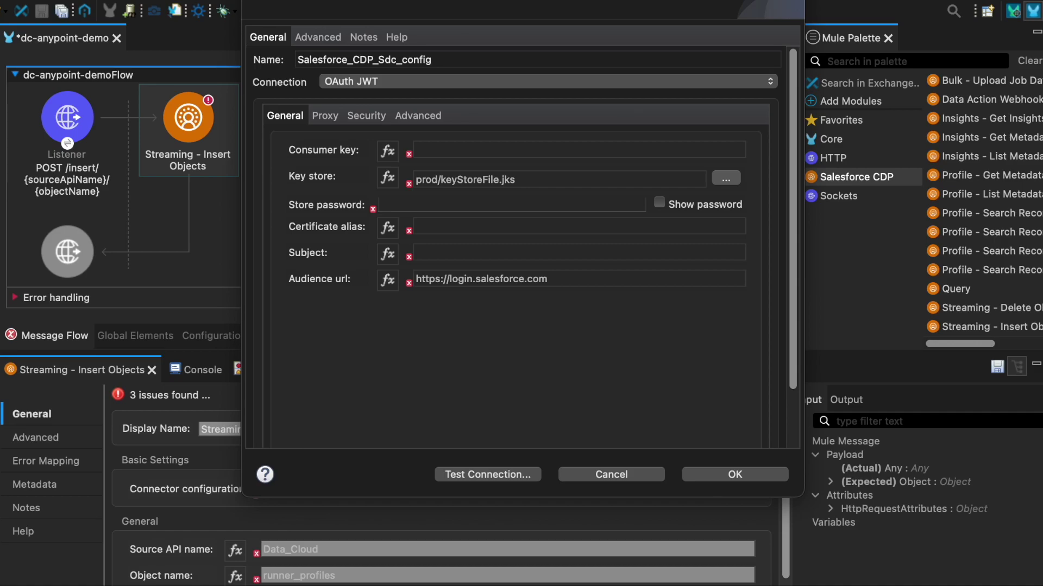
pyautogui.click(444, 405)
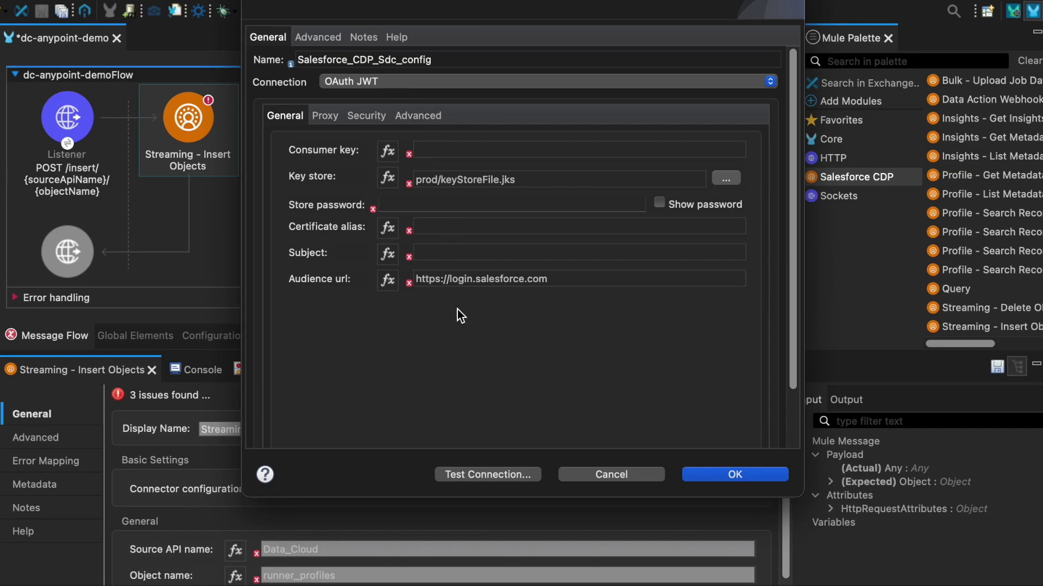
pyautogui.click(428, 83)
pyautogui.click(414, 99)
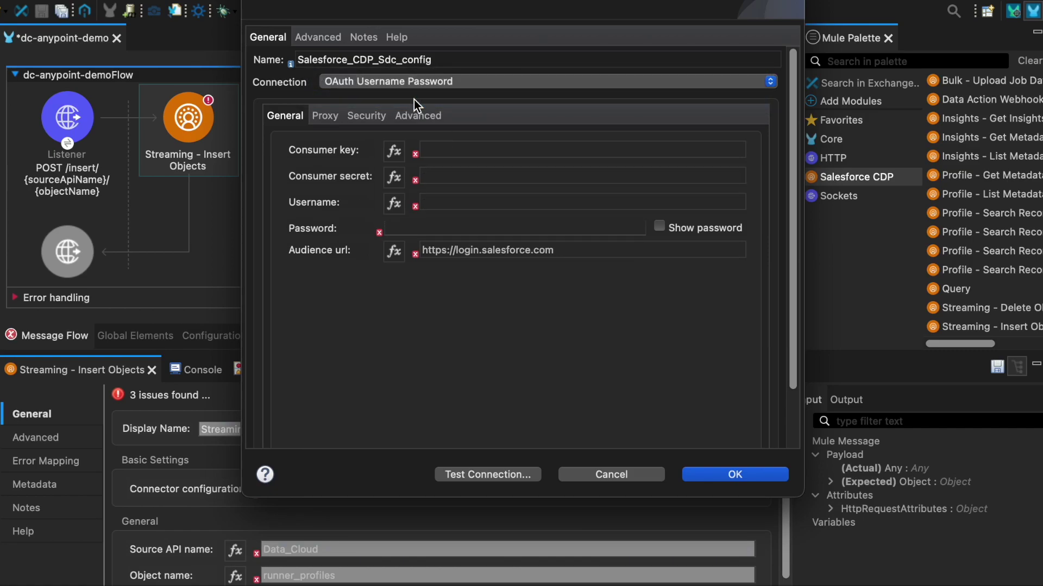
pyautogui.click(456, 150)
pyautogui.press('super+v')
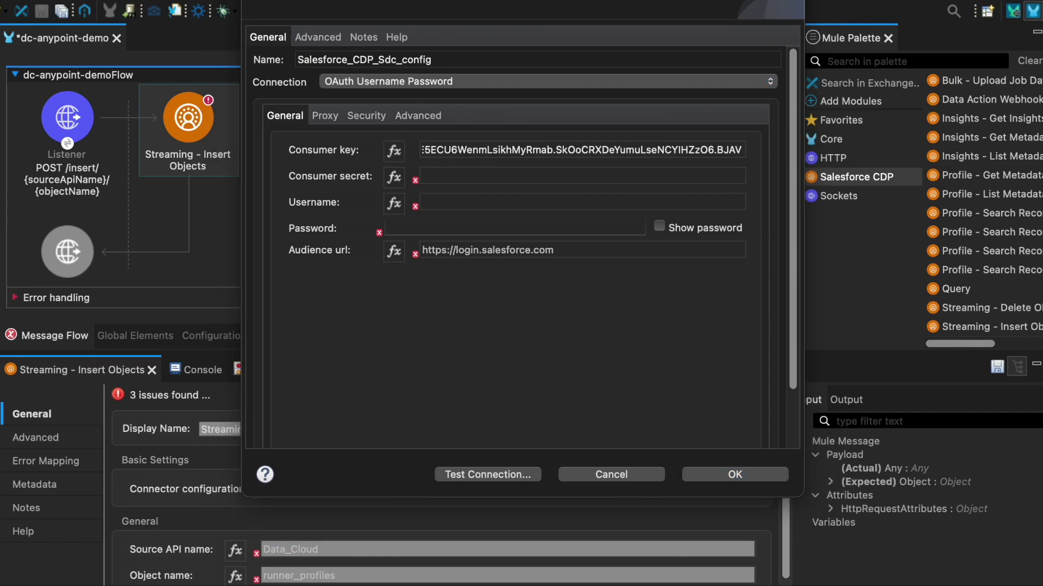
pyautogui.click(492, 176)
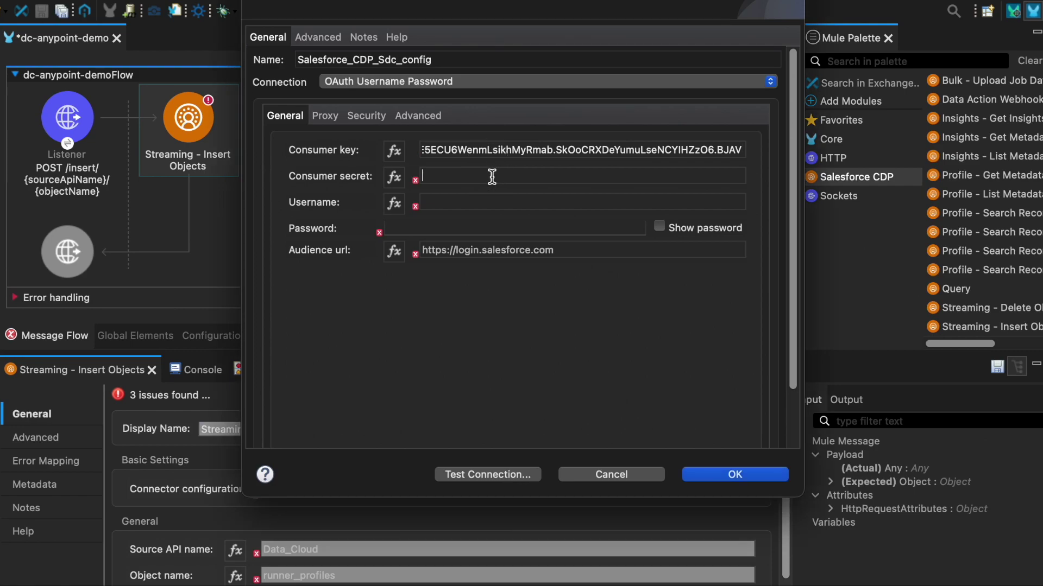
pyautogui.press('super+v')
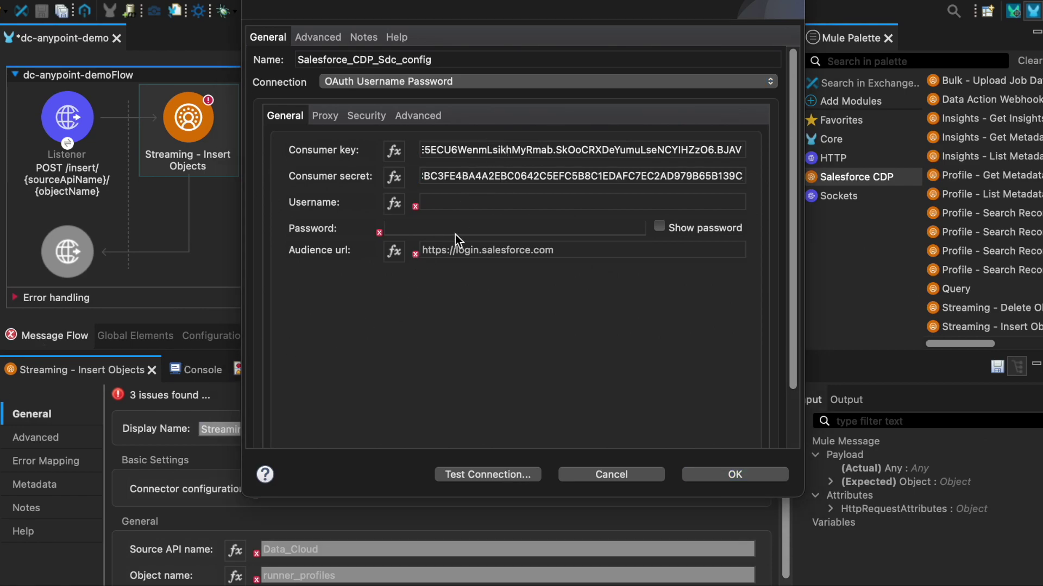
pyautogui.click(480, 203)
pyautogui.press('super+v')
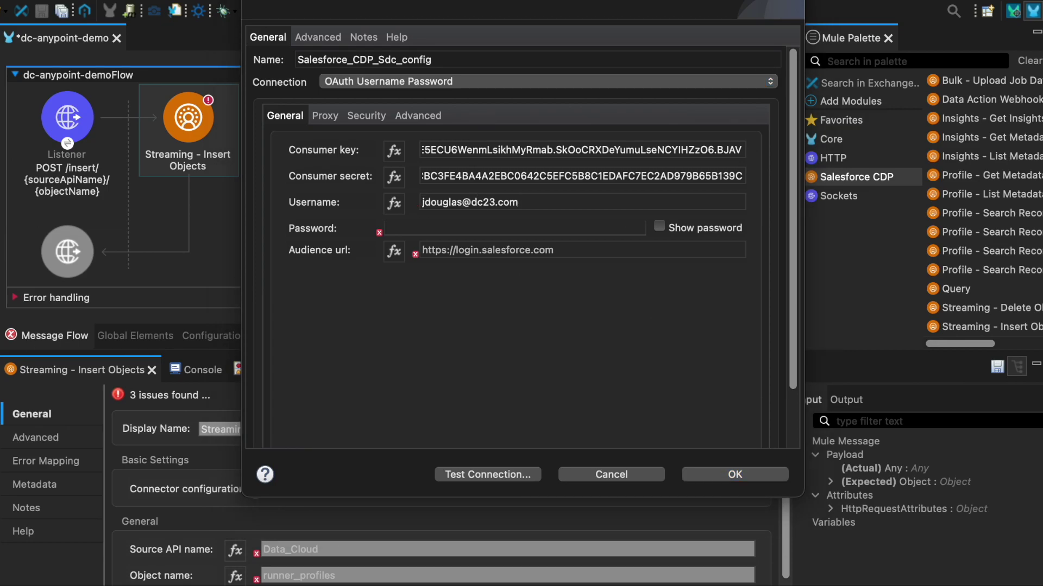
pyautogui.click(559, 228)
pyautogui.press('super+v')
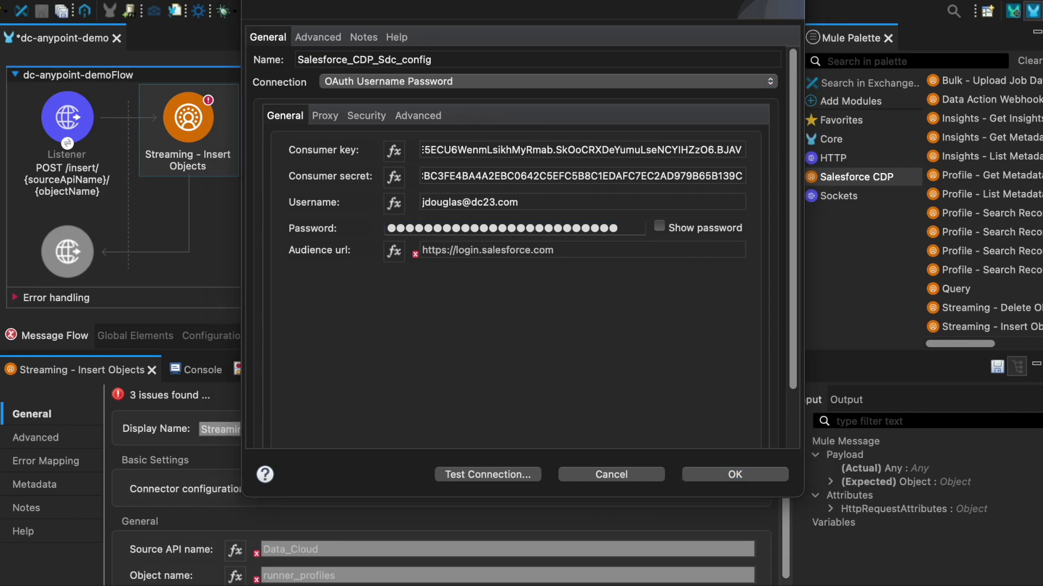
# Test the Salesforce_CDP_Sdc_config connection successfully and confirm it.
pyautogui.click(555, 370)
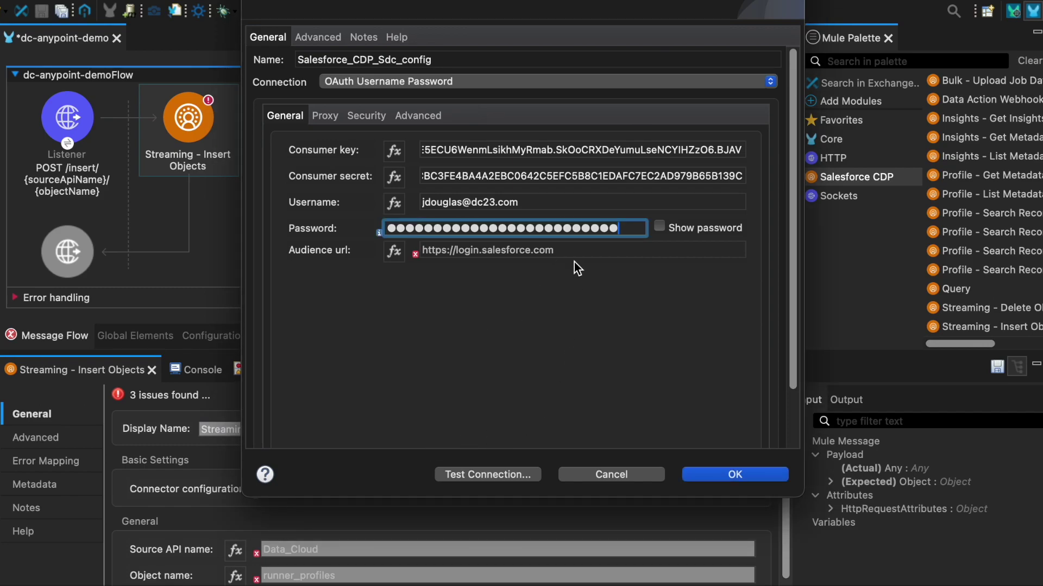
pyautogui.press('Tab')
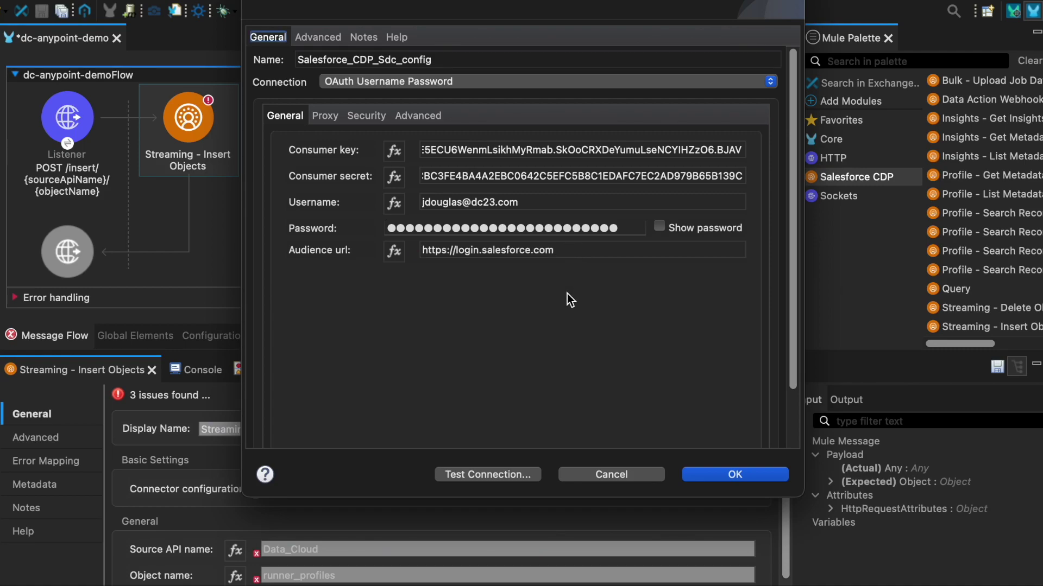
pyautogui.click(495, 473)
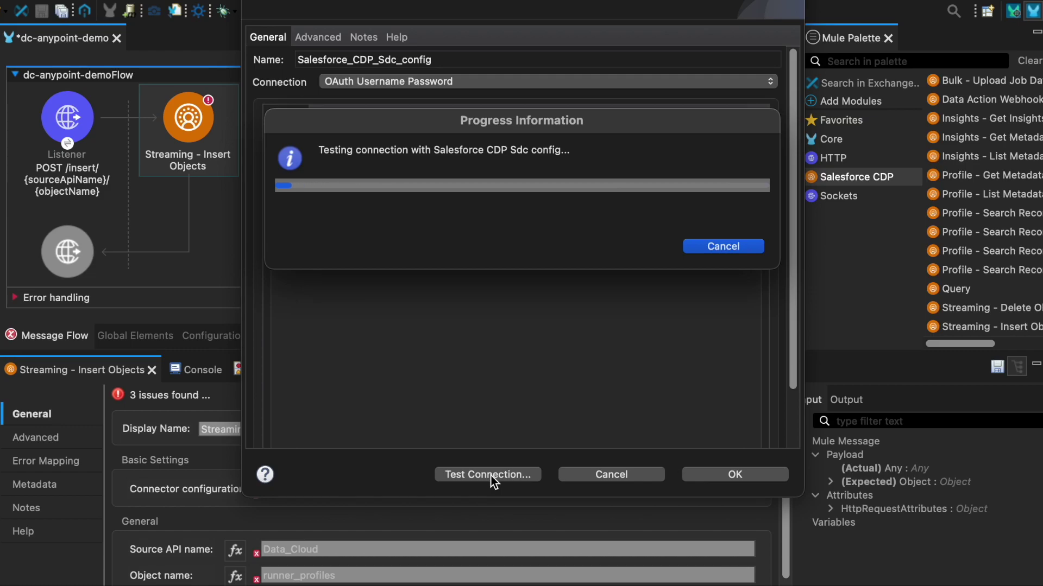
pyautogui.click(732, 236)
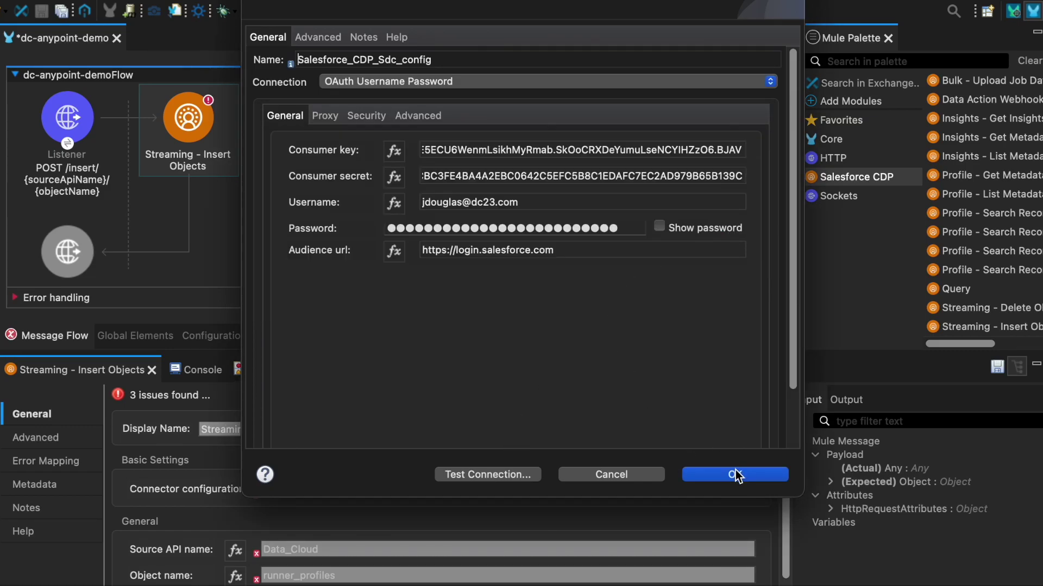
pyautogui.click(736, 475)
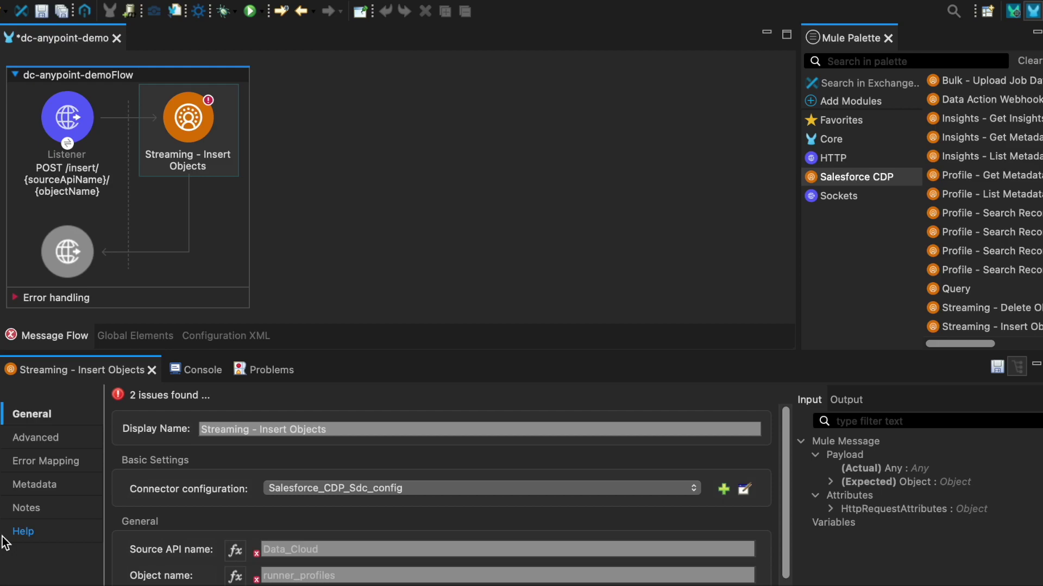
# Set Source API name and Object name to expressions attributes.uriParams.sourceApiName and attributes.uriParams.objectName.
pyautogui.click(564, 355)
pyautogui.moveTo(564, 355); pyautogui.dragTo(561, 277)
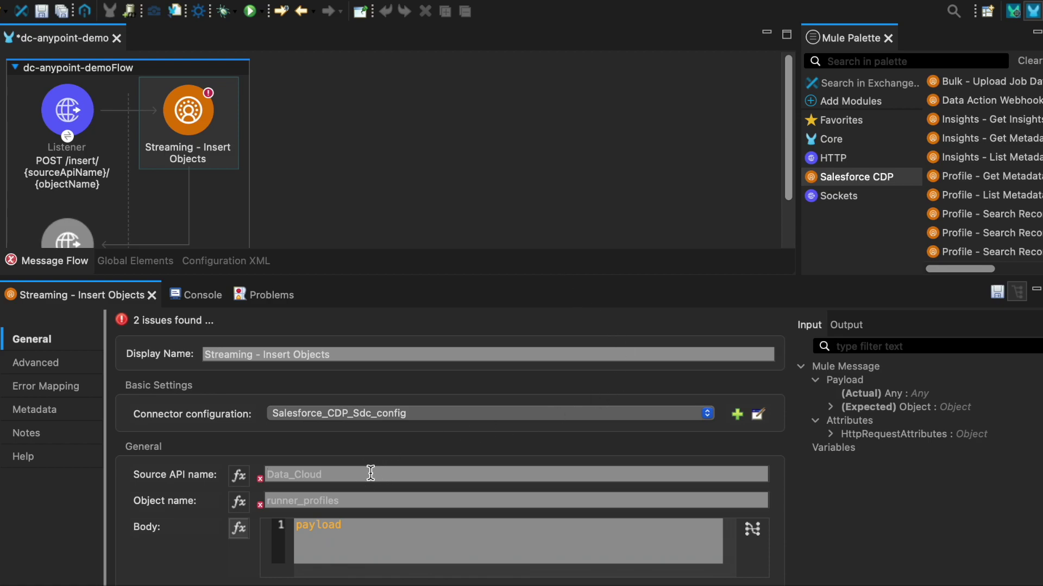
pyautogui.click(239, 476)
pyautogui.click(372, 476)
pyautogui.write('attributes.uriParams.sourceApiName')
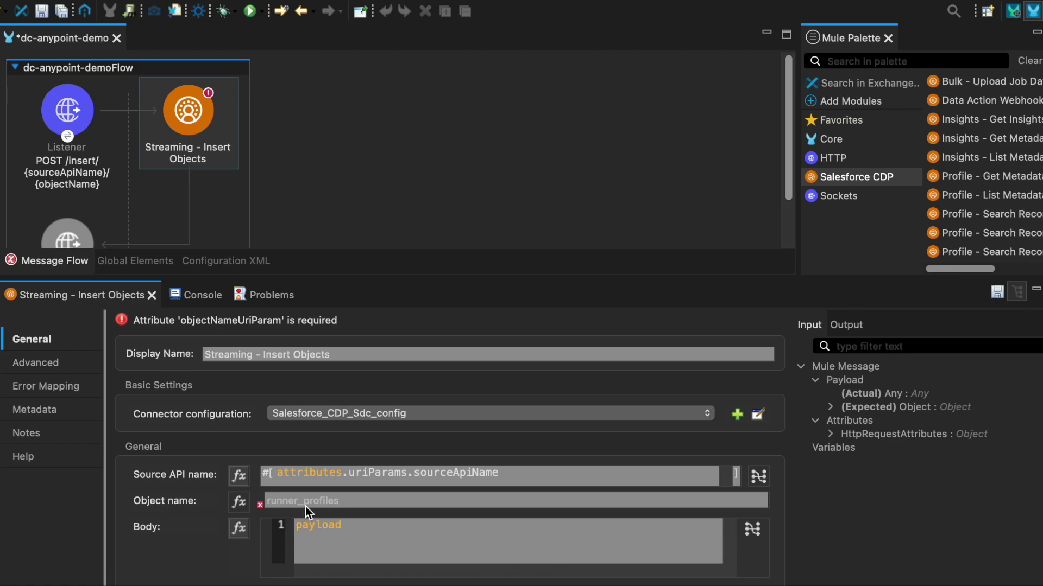
pyautogui.click(239, 502)
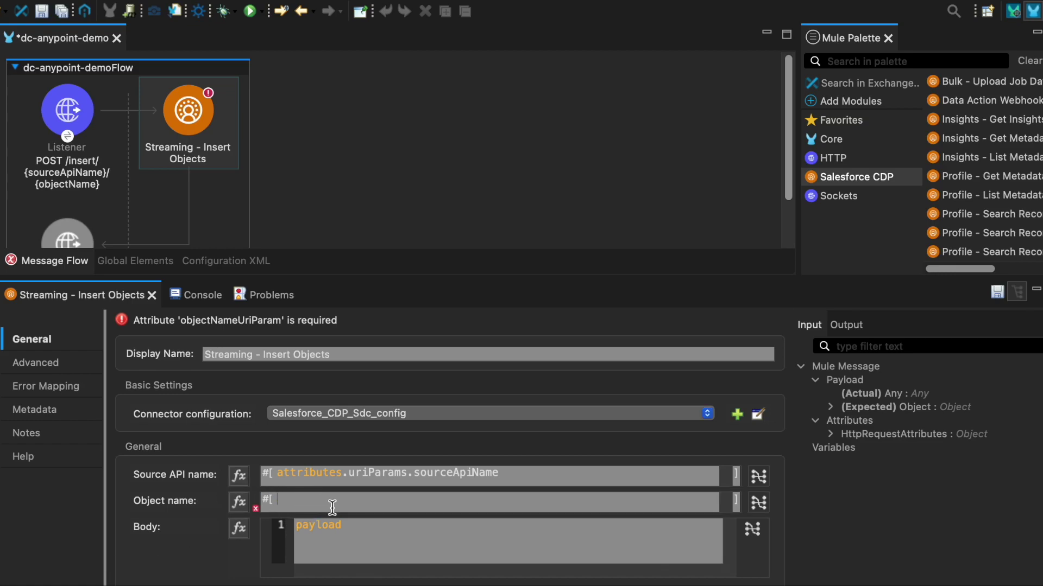
pyautogui.write('attributes.uriParams.objectName')
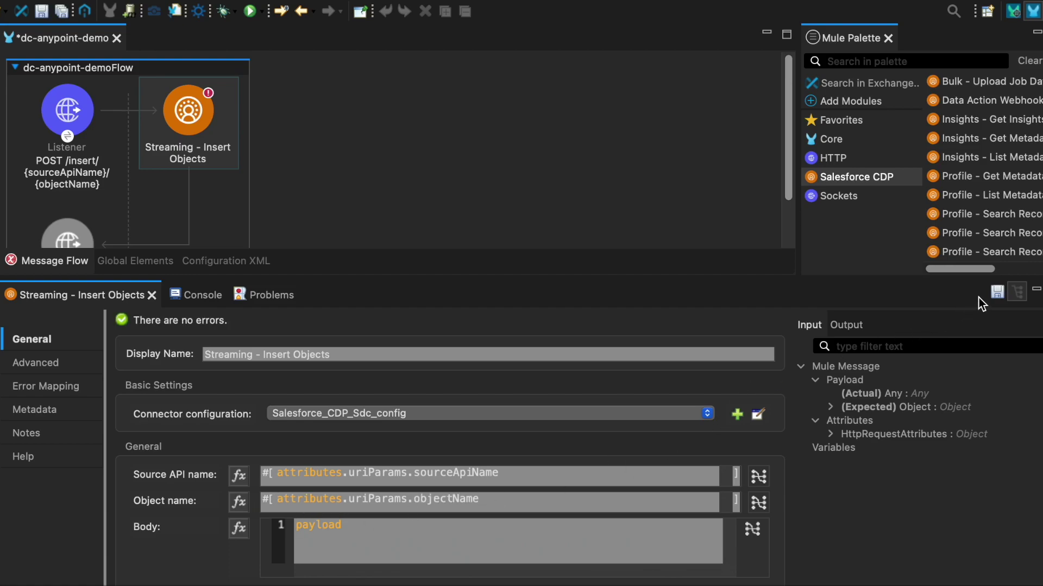
# Save the project and run dc-anypoint-demo from the flow canvas.
pyautogui.click(997, 293)
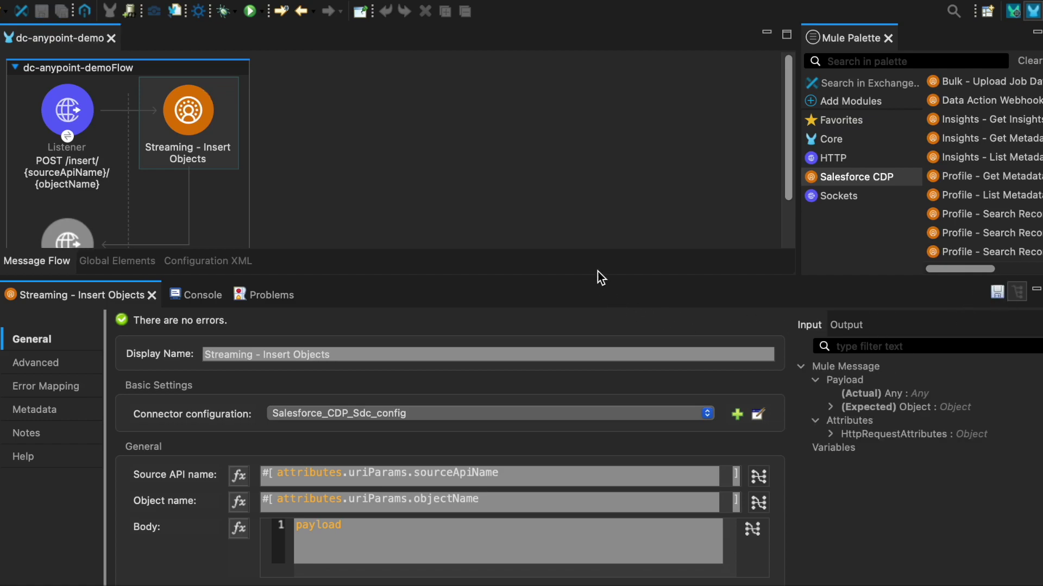
pyautogui.moveTo(598, 276); pyautogui.dragTo(596, 322)
pyautogui.rightClick(590, 200)
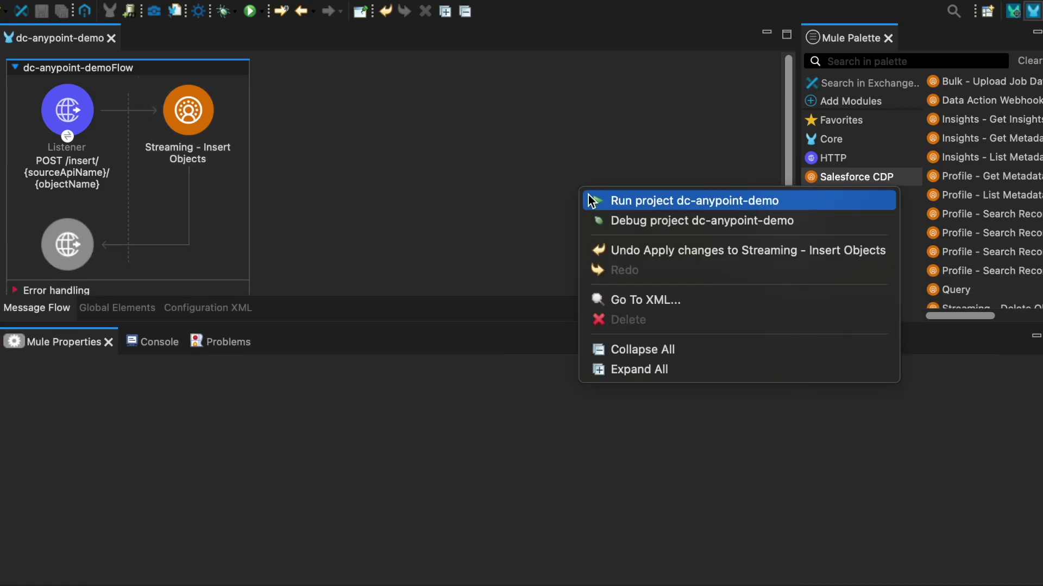
pyautogui.click(590, 201)
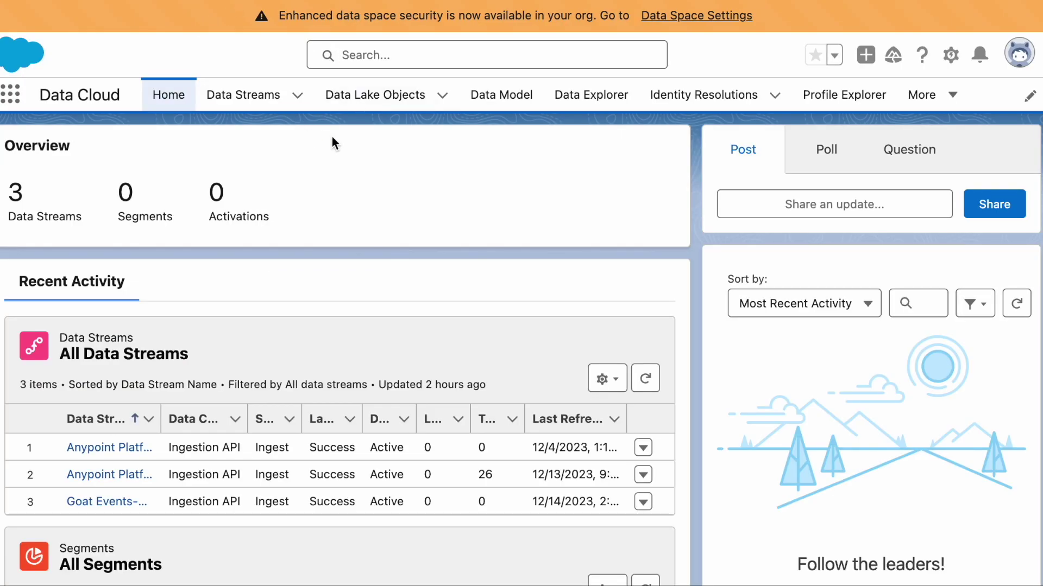
# In Data Explorer, choose Data Lake Object type and show Goat Events-goat_rating.
pyautogui.click(244, 100)
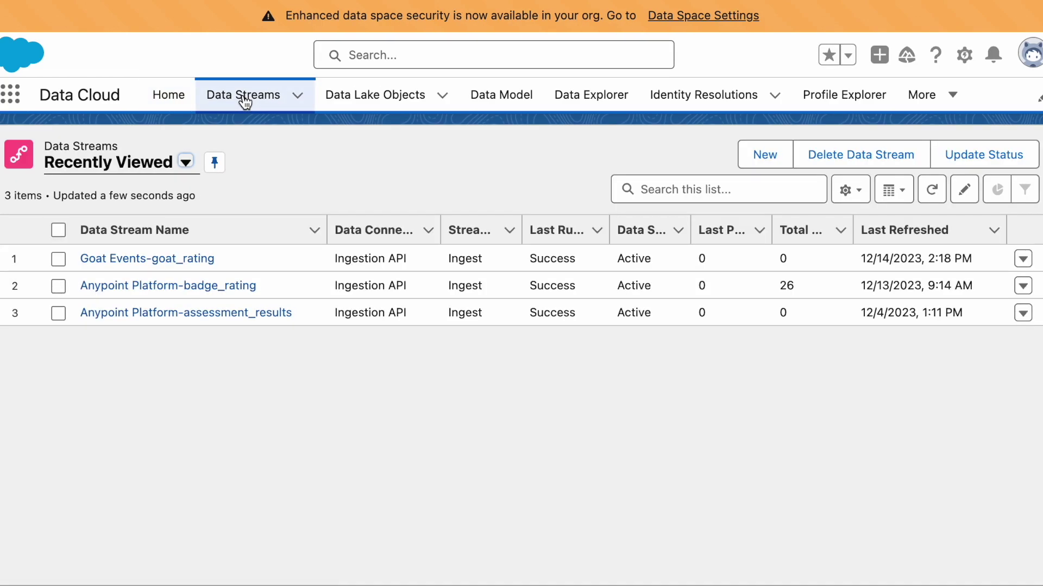
pyautogui.click(581, 101)
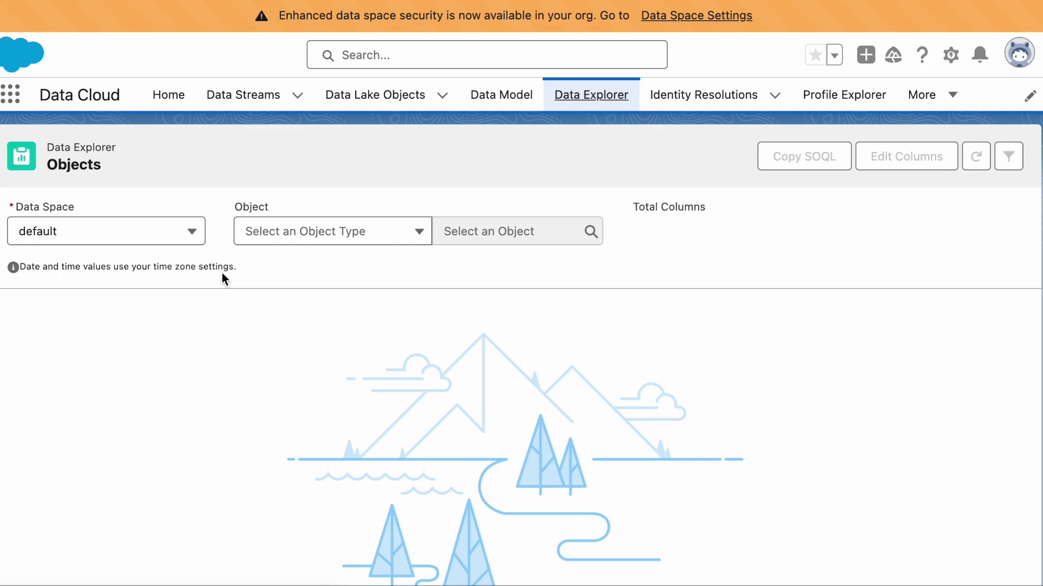
pyautogui.click(339, 232)
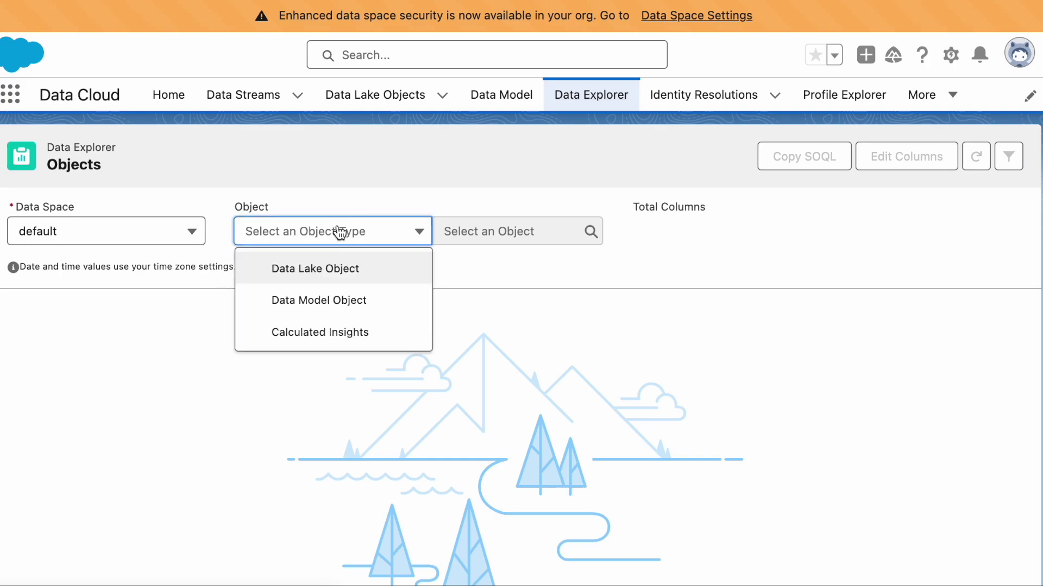
pyautogui.click(345, 269)
pyautogui.click(492, 232)
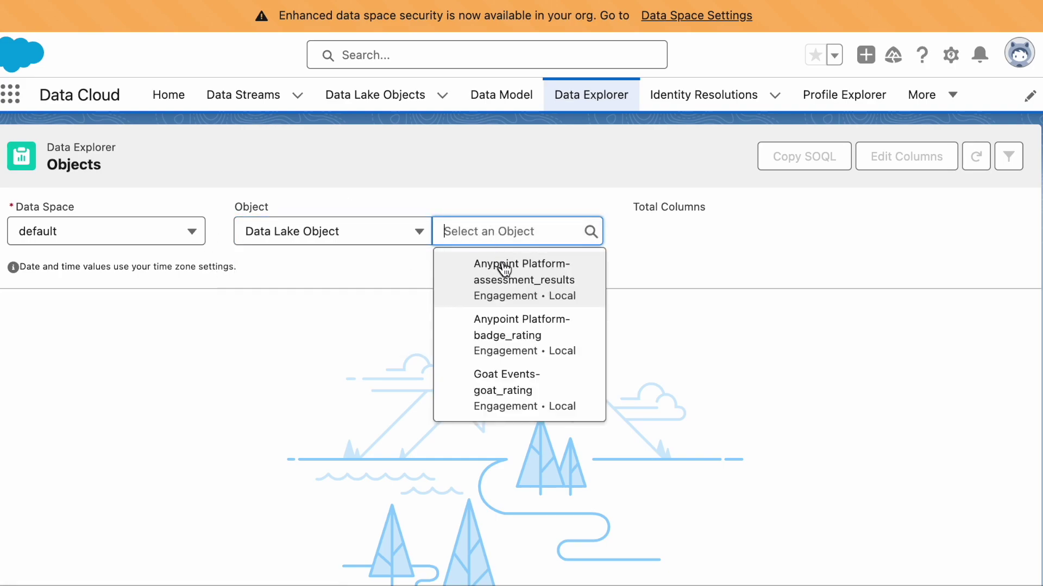
pyautogui.click(501, 384)
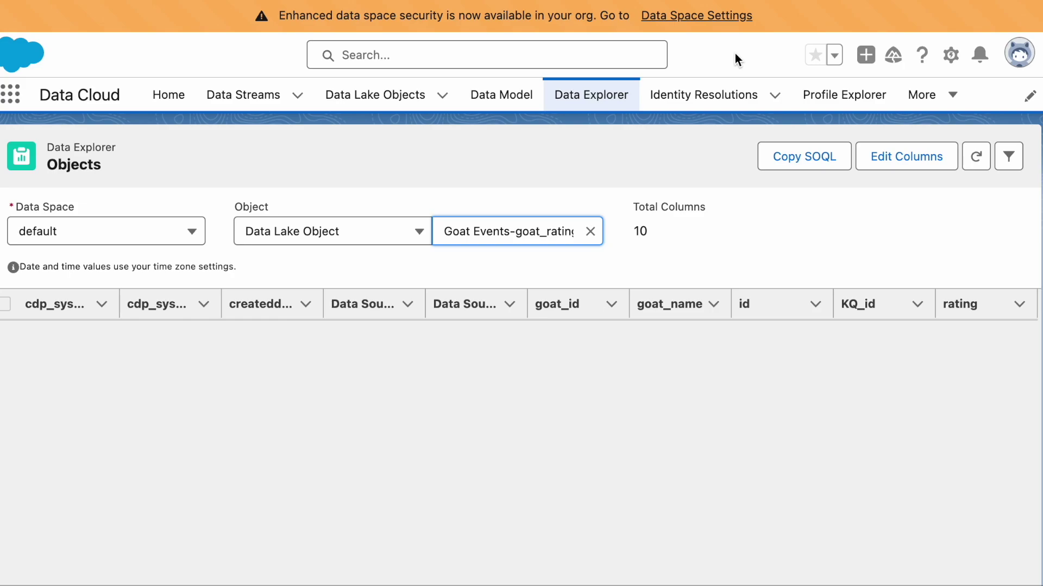
pyautogui.hotkey('ctrl', 'Up')
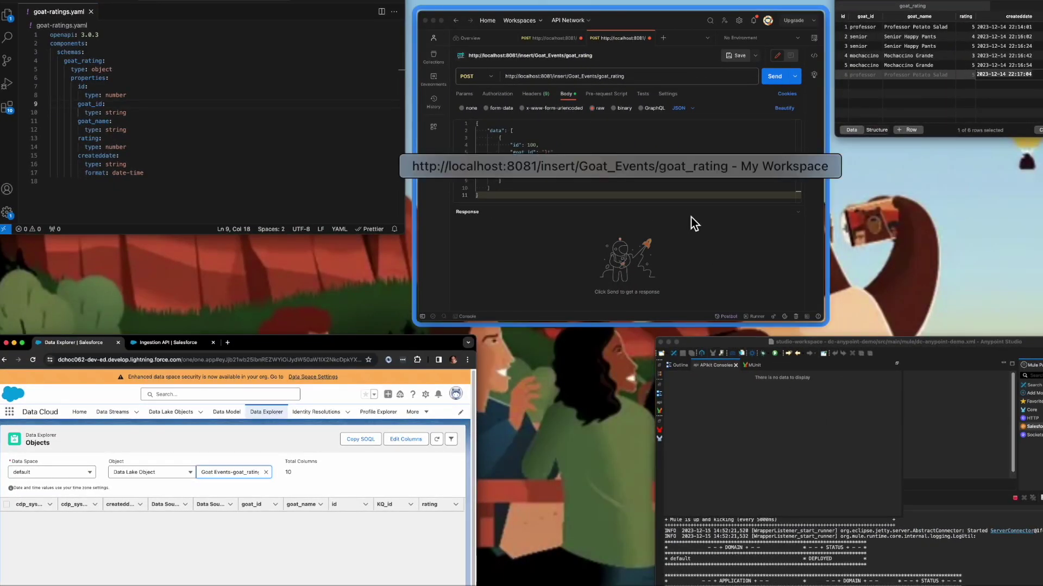
# Check the goat_rating table in TablePlus, then send the Postman POST insert request.
pyautogui.click(695, 225)
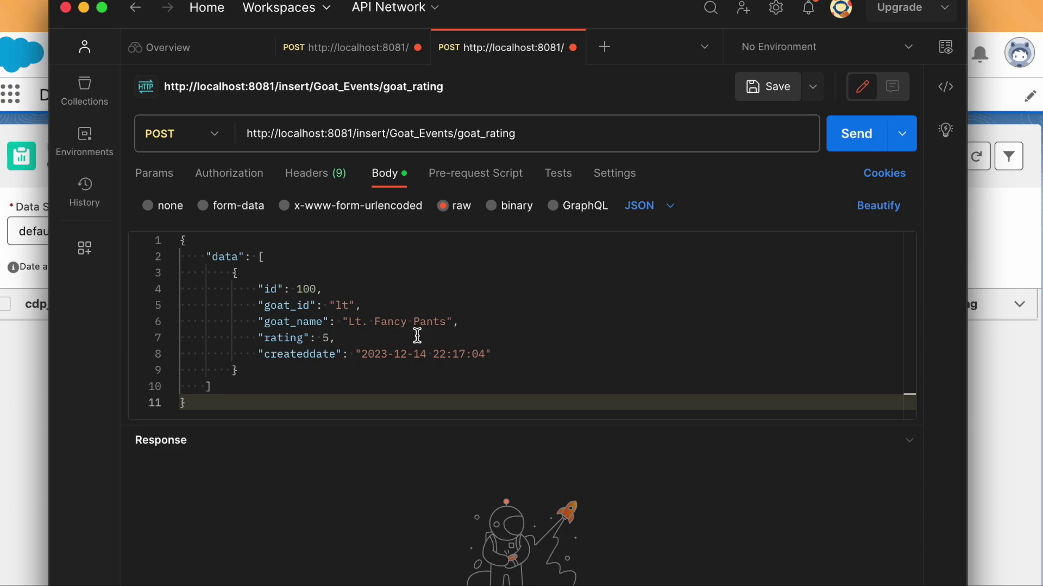
pyautogui.hotkey('ctrl', 'Up')
pyautogui.click(923, 71)
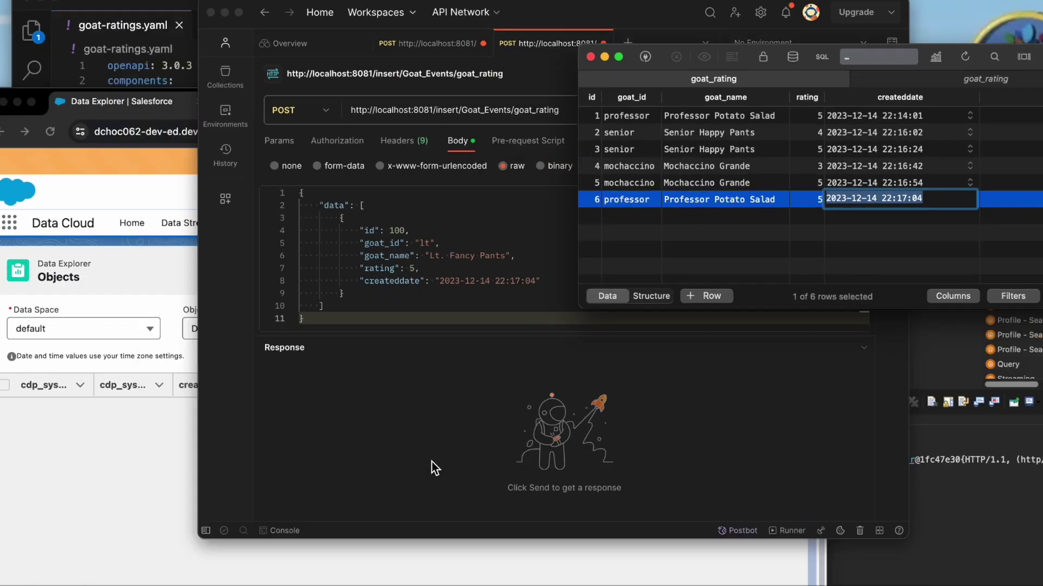
pyautogui.hotkey('ctrl', 'Up')
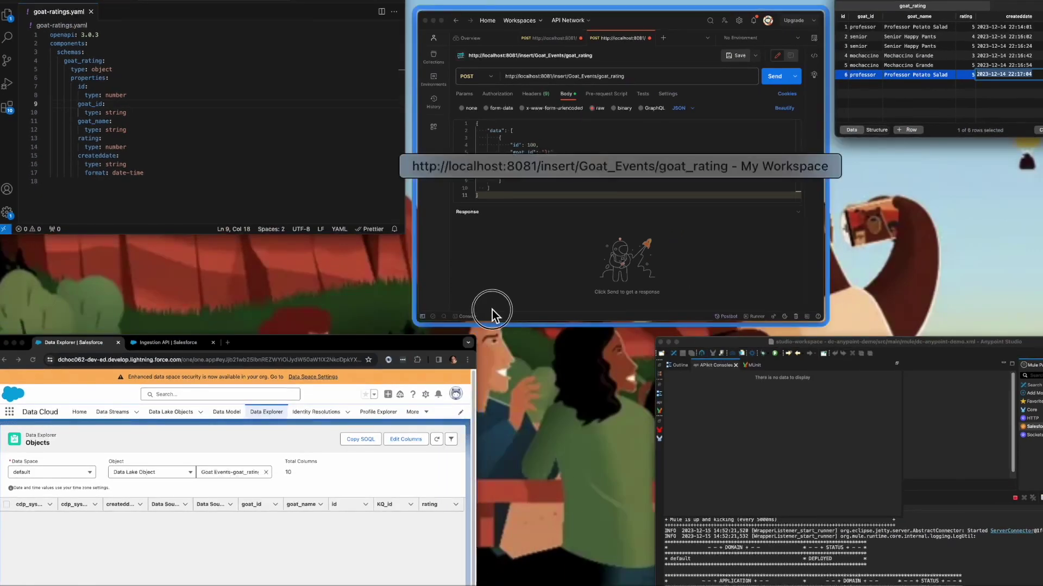
pyautogui.click(491, 310)
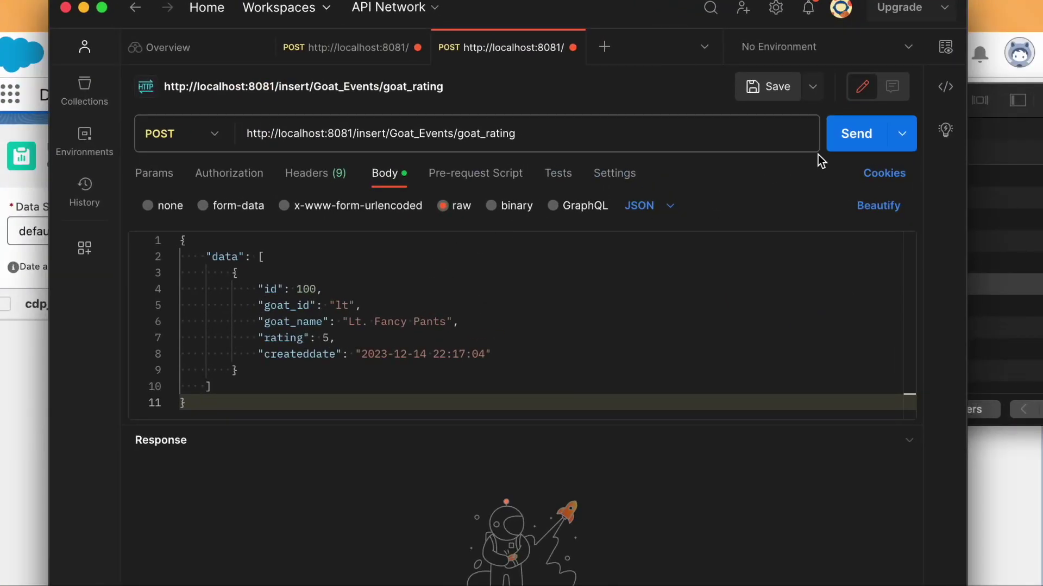
pyautogui.click(850, 142)
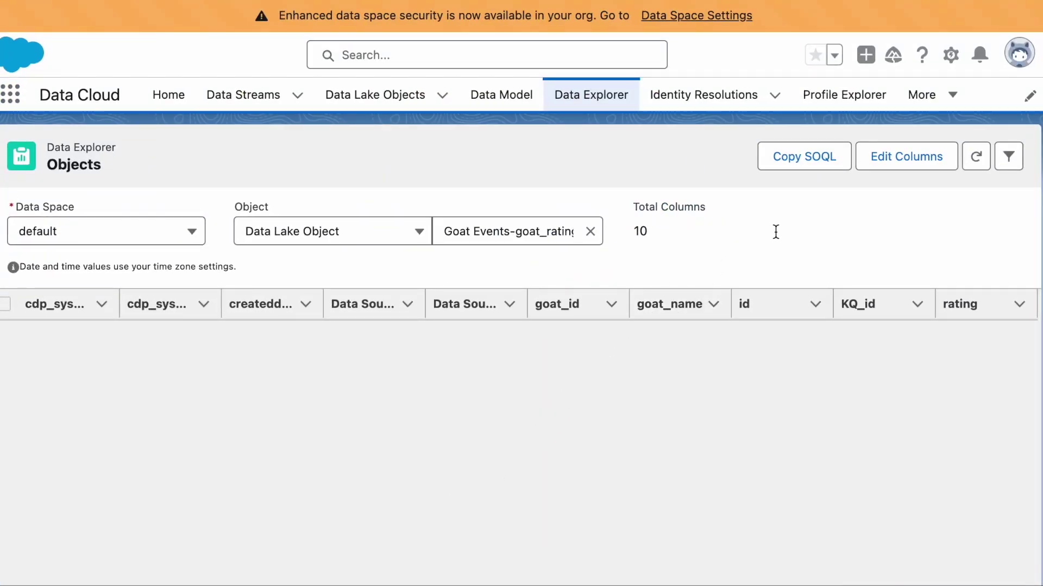
# Refresh Data Explorer to reveal the goat_rating record with id 100 and rating 5.
pyautogui.click(973, 158)
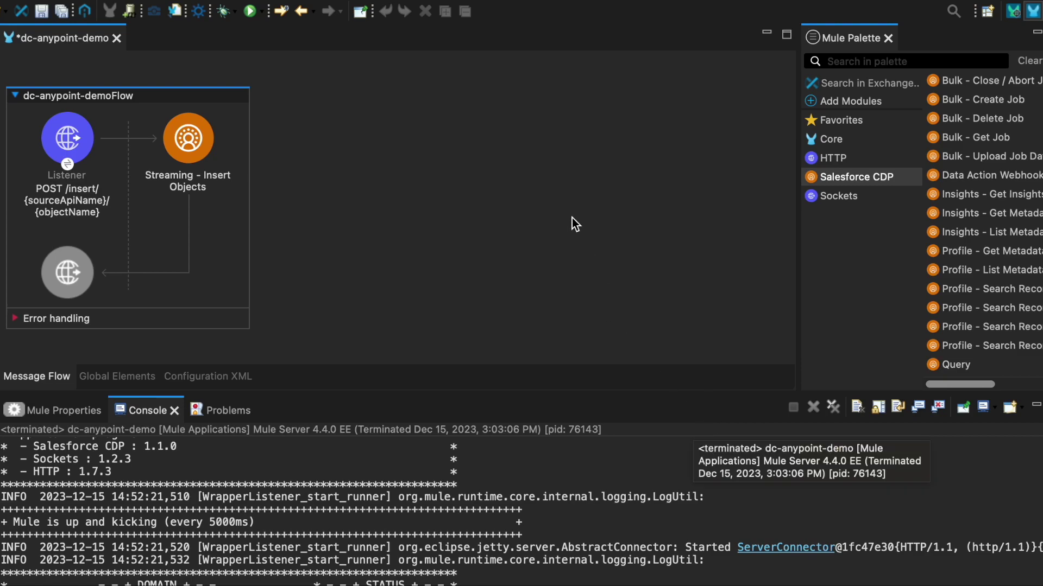
# Add the Database module version 1.14.4 to the project.
pyautogui.click(860, 100)
pyautogui.moveTo(955, 137); pyautogui.dragTo(841, 145)
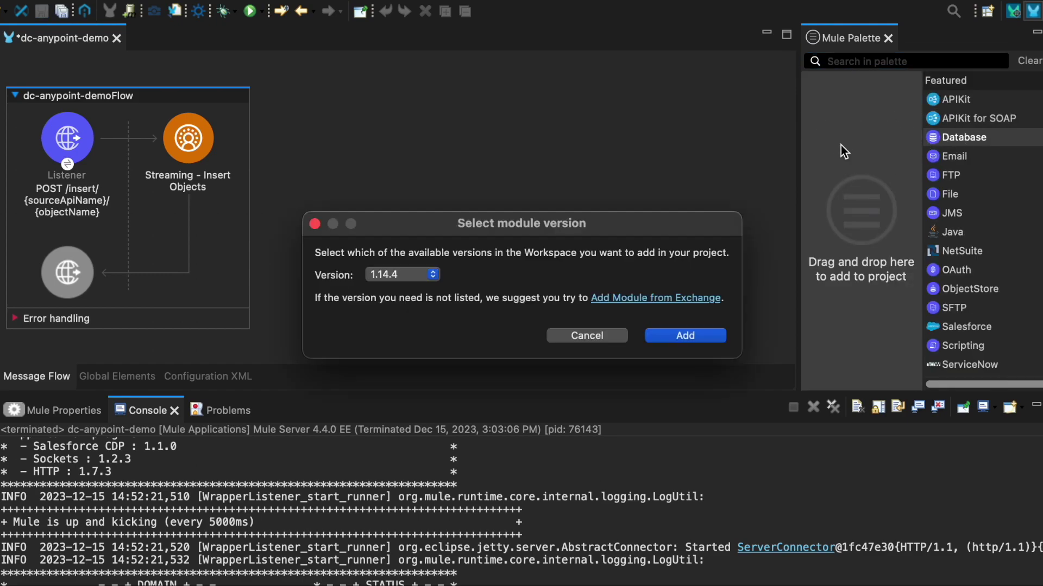
pyautogui.click(690, 338)
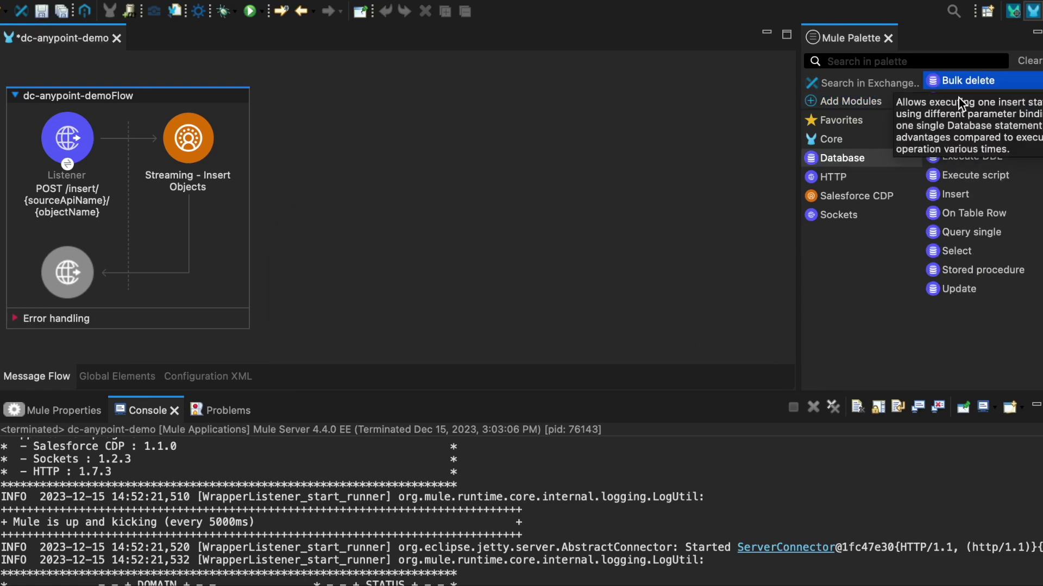
# Start a new flow with a Database On Table Row trigger and open its settings.
pyautogui.click(1004, 217)
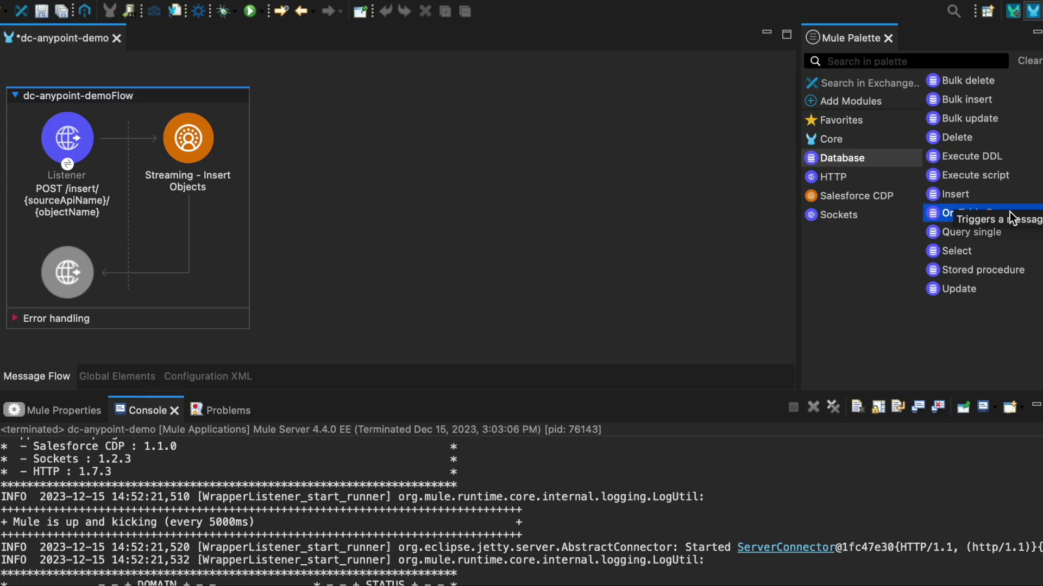
pyautogui.moveTo(945, 214); pyautogui.dragTo(227, 62)
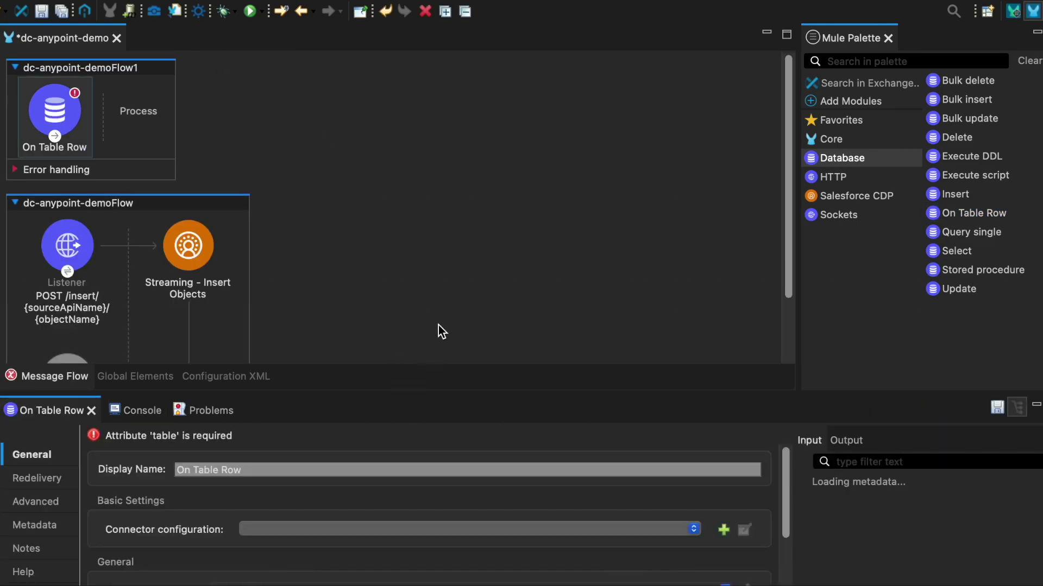
pyautogui.click(447, 345)
pyautogui.moveTo(448, 394); pyautogui.dragTo(460, 273)
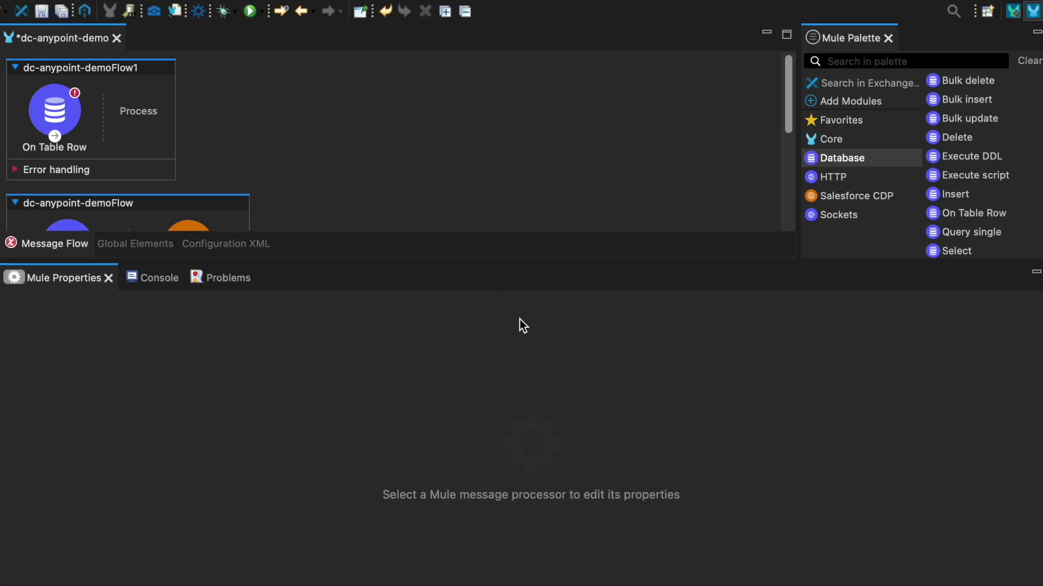
pyautogui.click(74, 144)
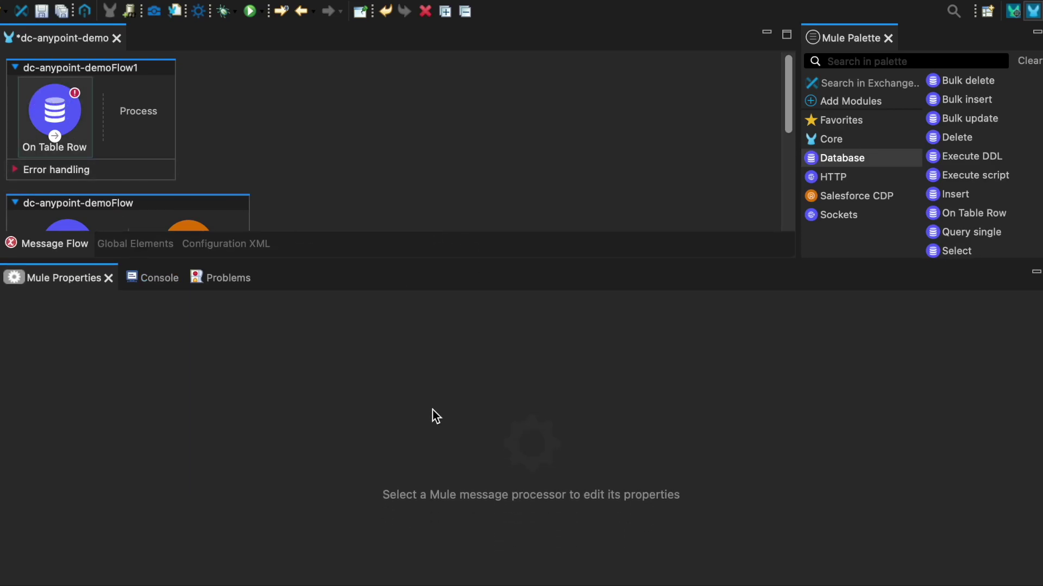
pyautogui.doubleClick(78, 129)
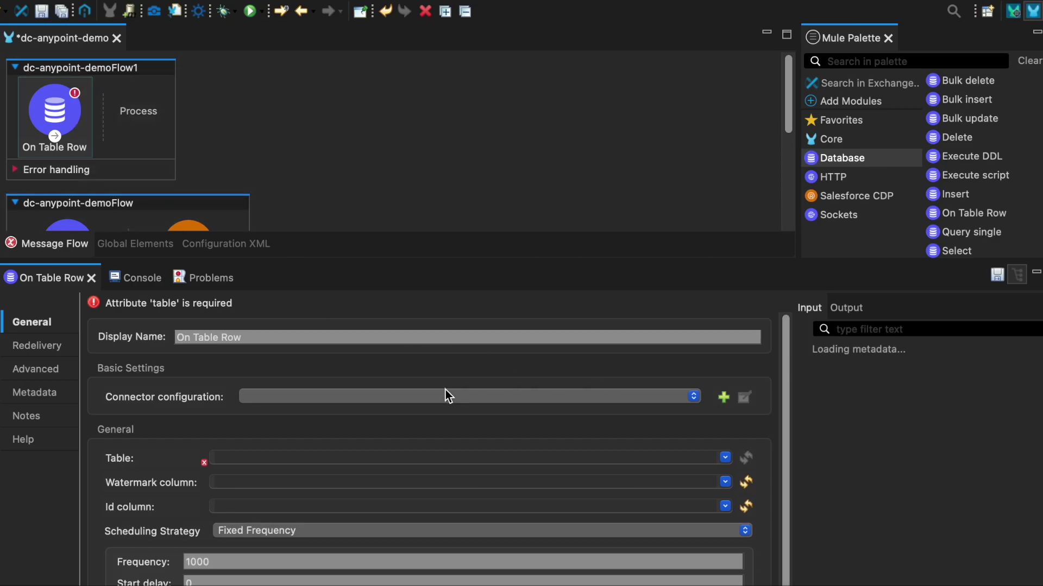
# Create a MySQL Database_Config with the database host, port 3306 and user name.
pyautogui.click(723, 397)
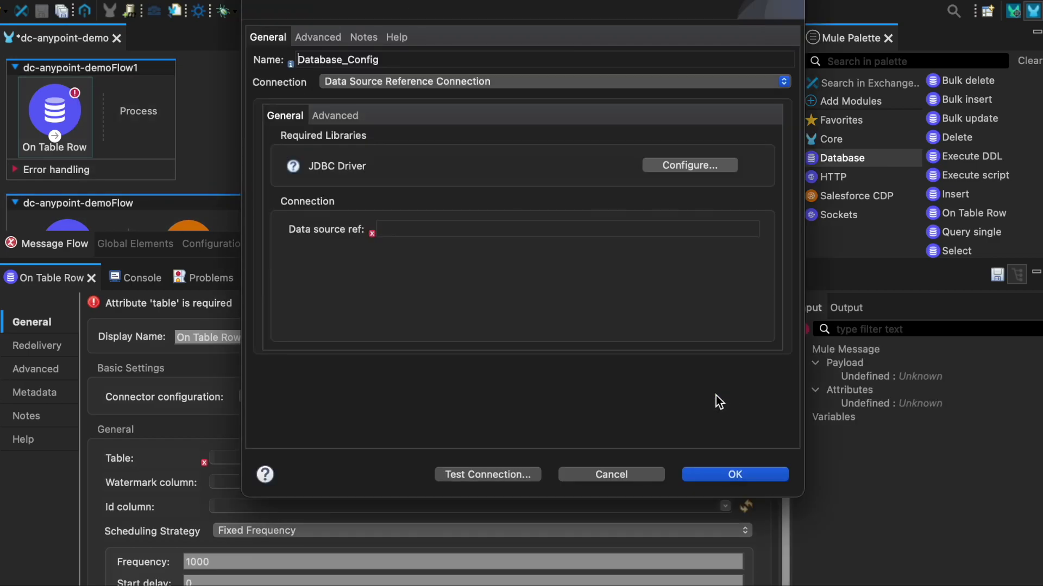
pyautogui.click(410, 83)
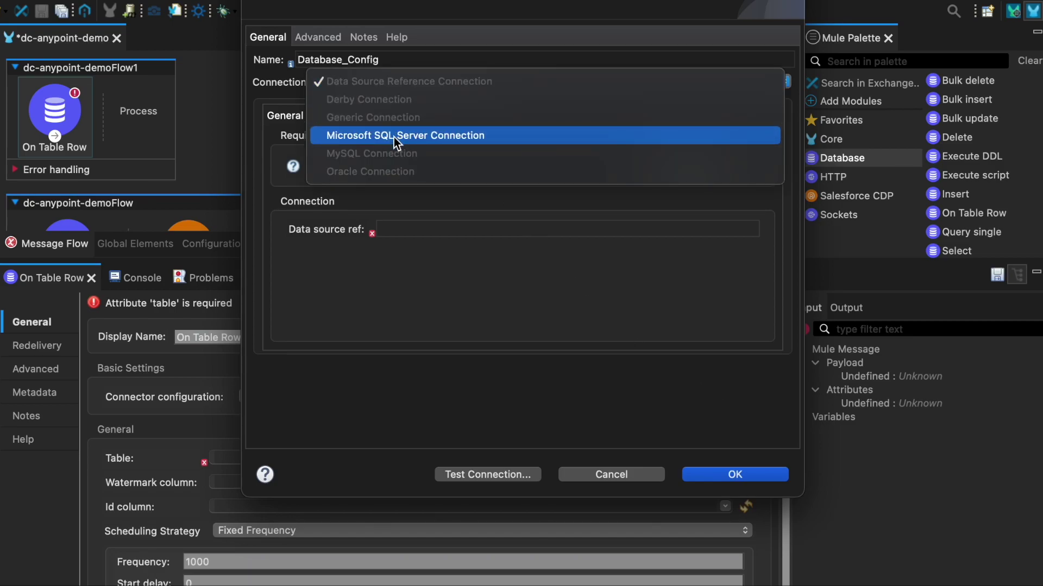
pyautogui.click(397, 154)
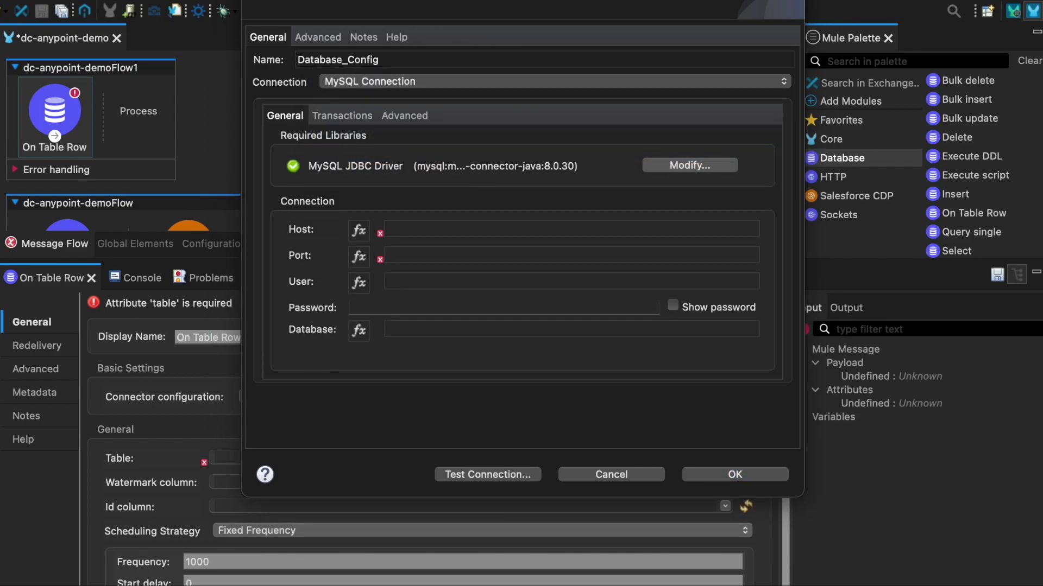
pyautogui.click(470, 226)
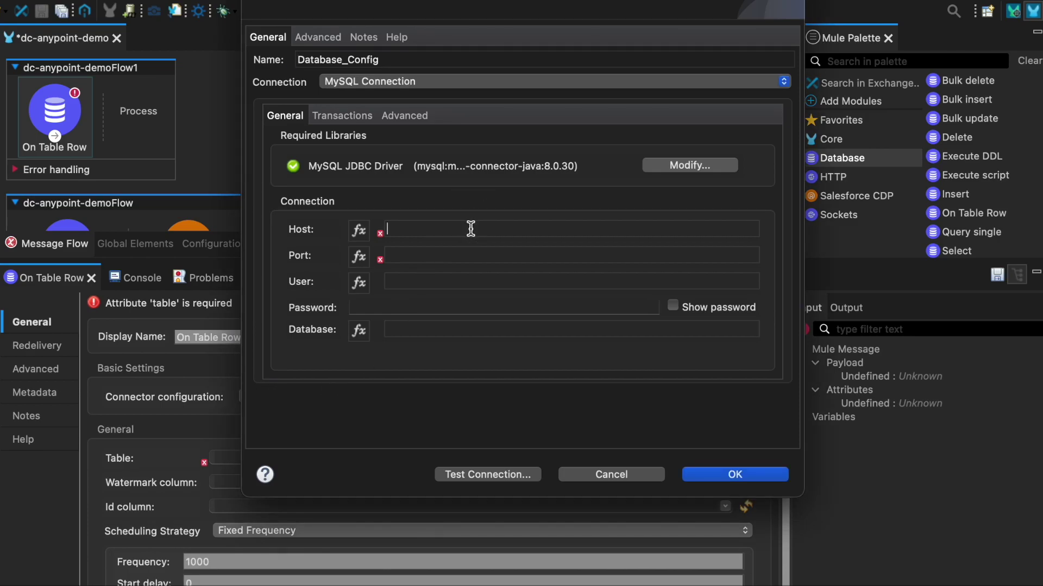
pyautogui.write('en1ehf30yom7txe7.cbetxkdyhwsb.us-east-1.rds.amazonaws.com')
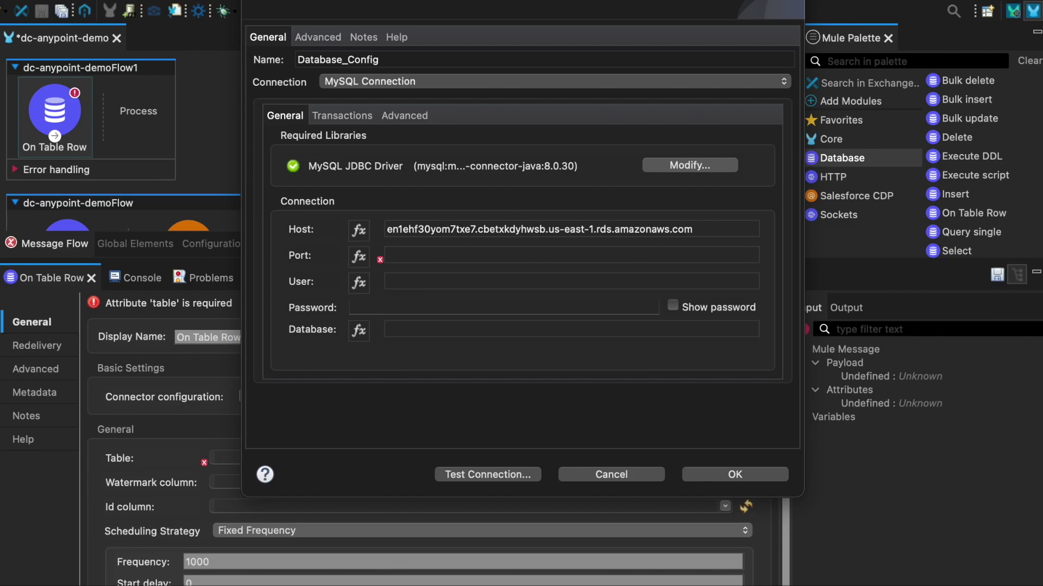
pyautogui.click(450, 251)
pyautogui.write('3')
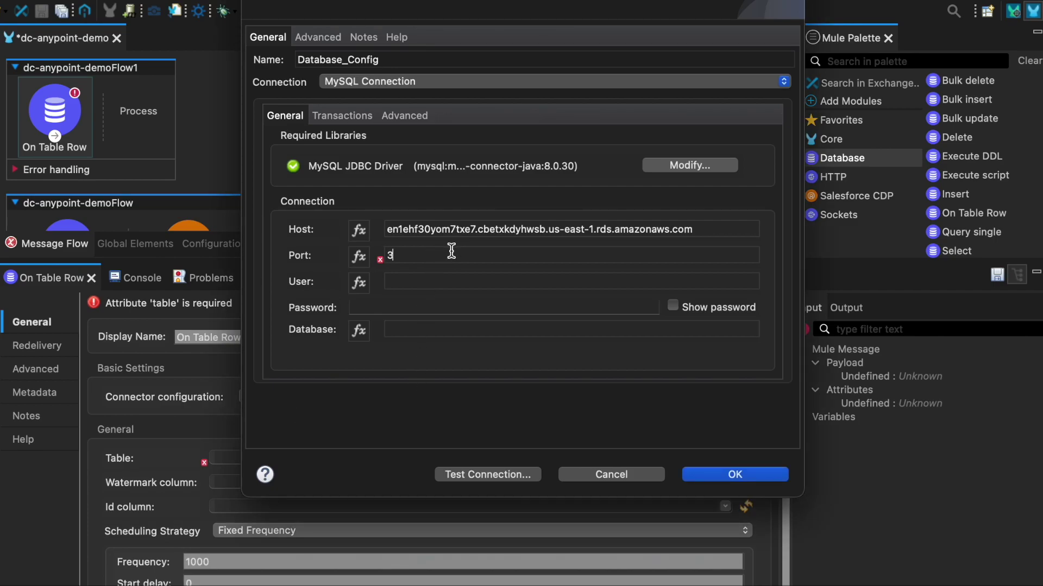
pyautogui.write('306')
pyautogui.click(448, 281)
pyautogui.write('wbnjukge3pkyzgc9')
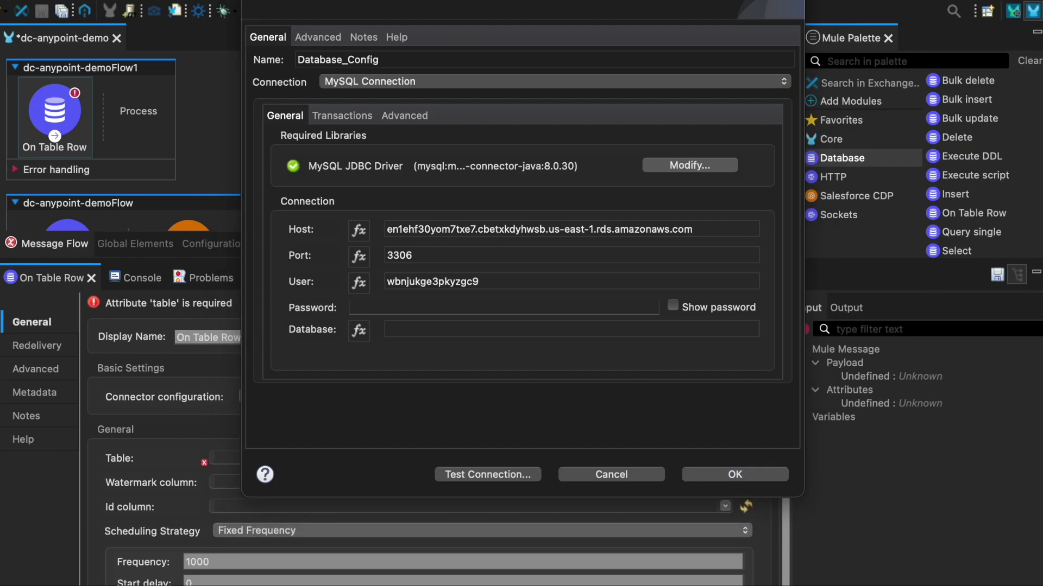
# Add the password and database name, test the connection successfully, and save the configuration.
pyautogui.click(435, 308)
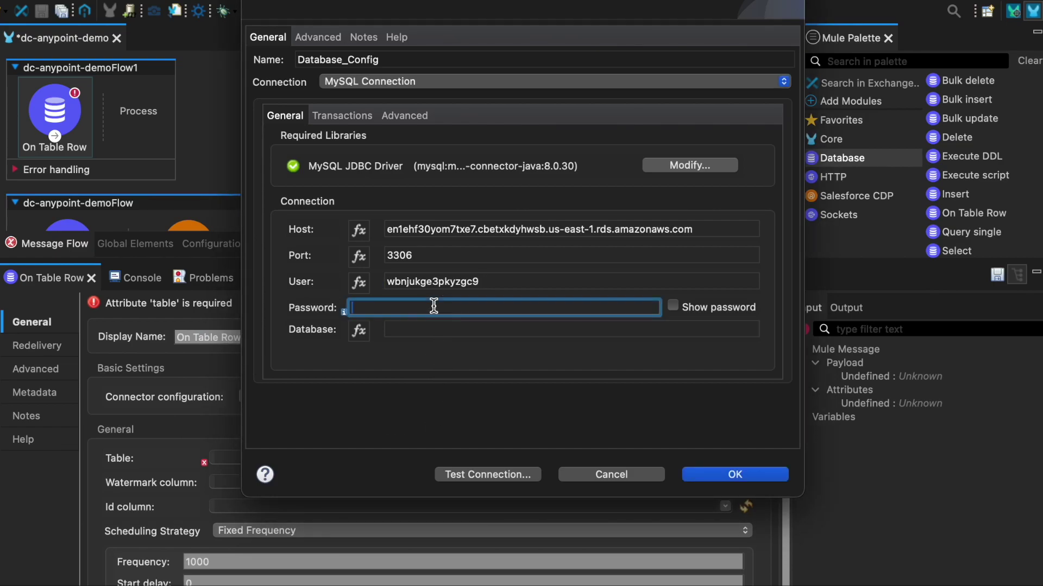
pyautogui.press('super+v')
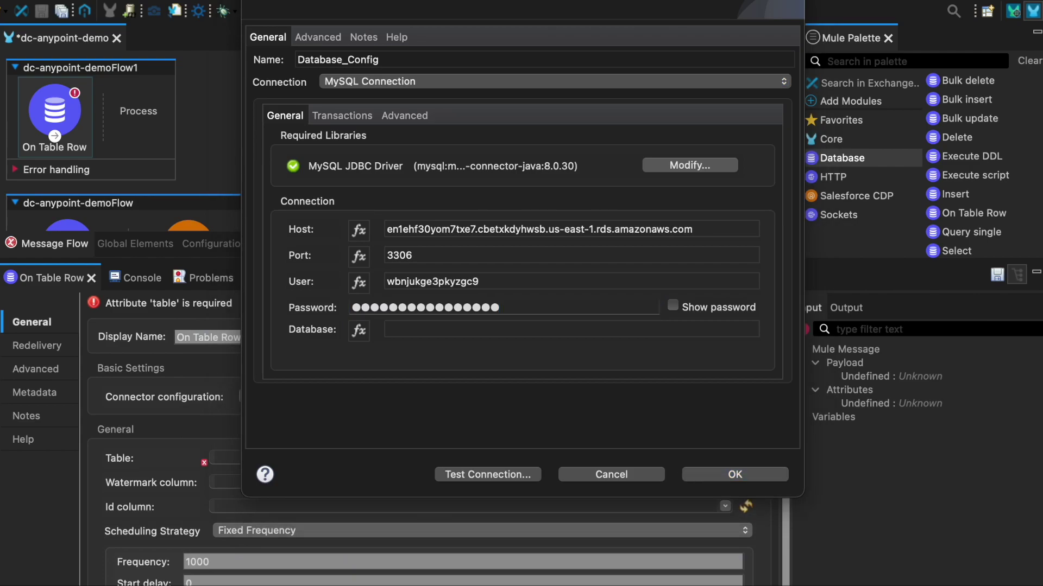
pyautogui.click(428, 329)
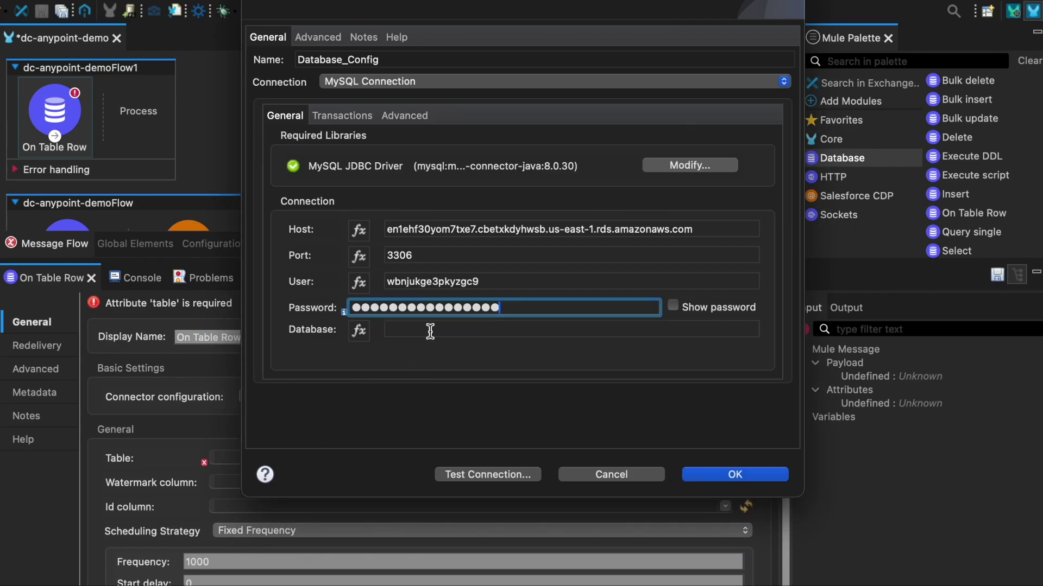
pyautogui.click(429, 330)
pyautogui.press('super+v')
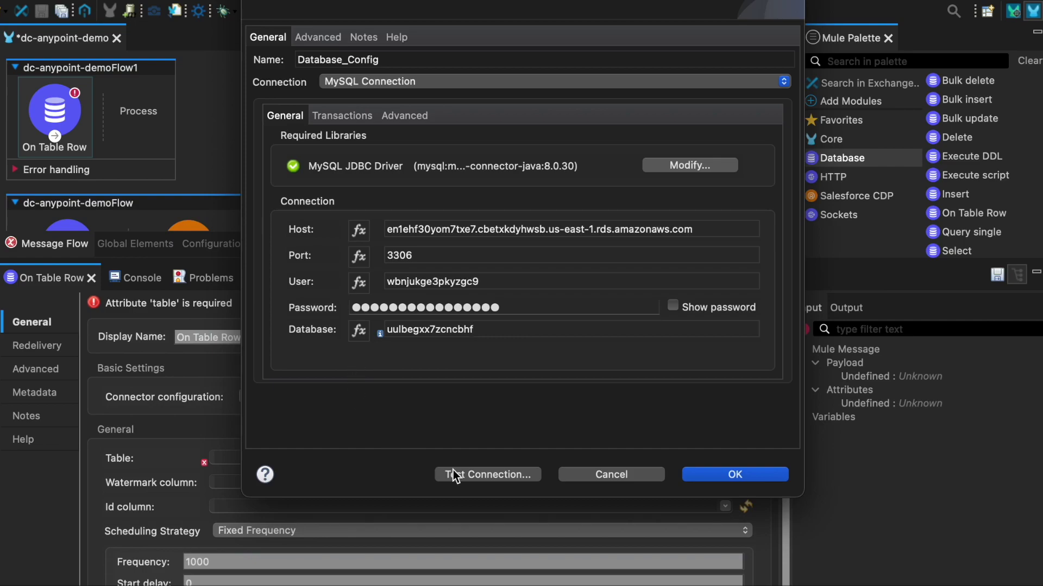
pyautogui.click(471, 473)
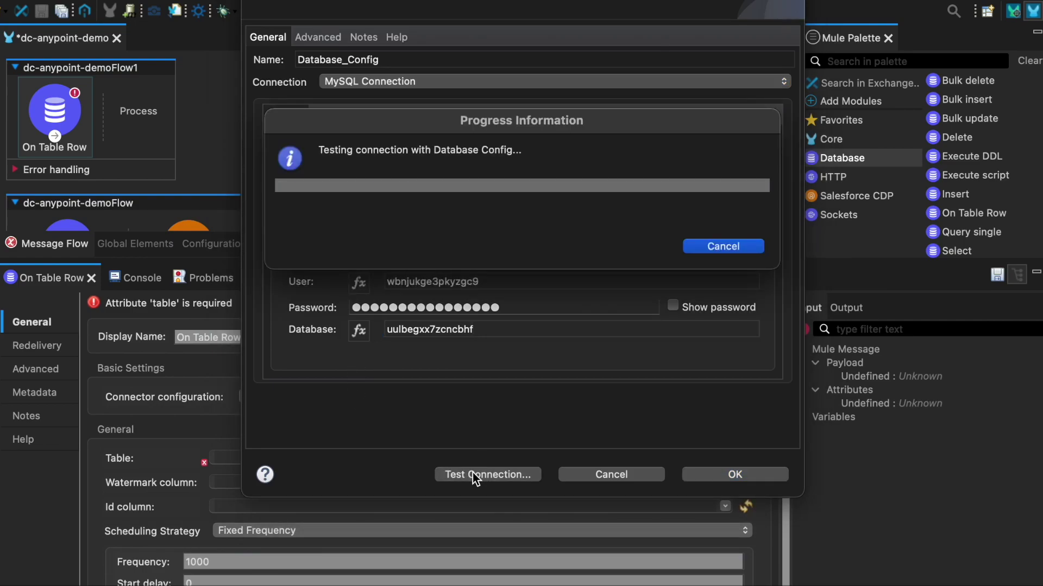
pyautogui.click(721, 235)
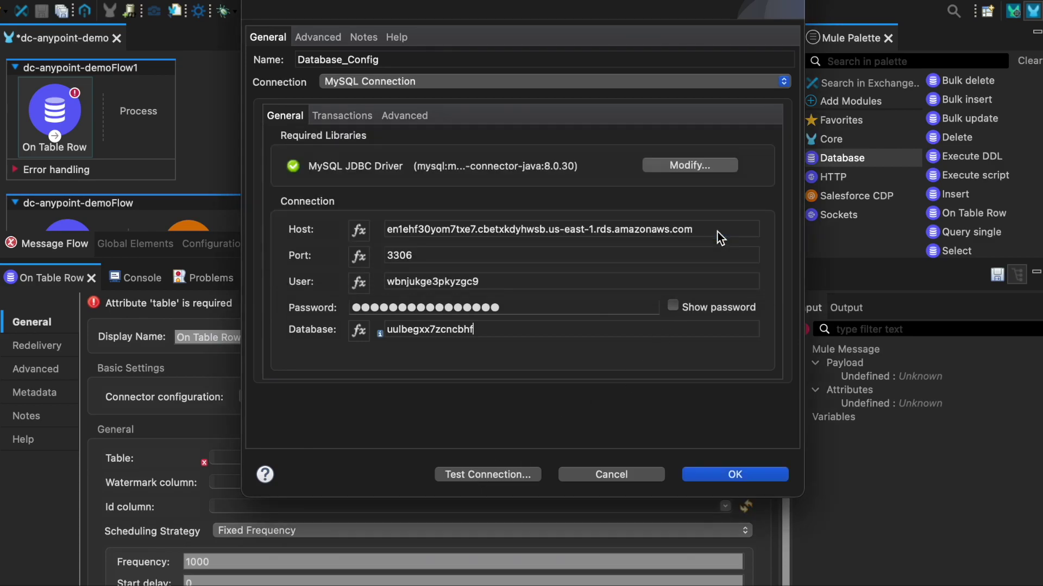
pyautogui.click(754, 477)
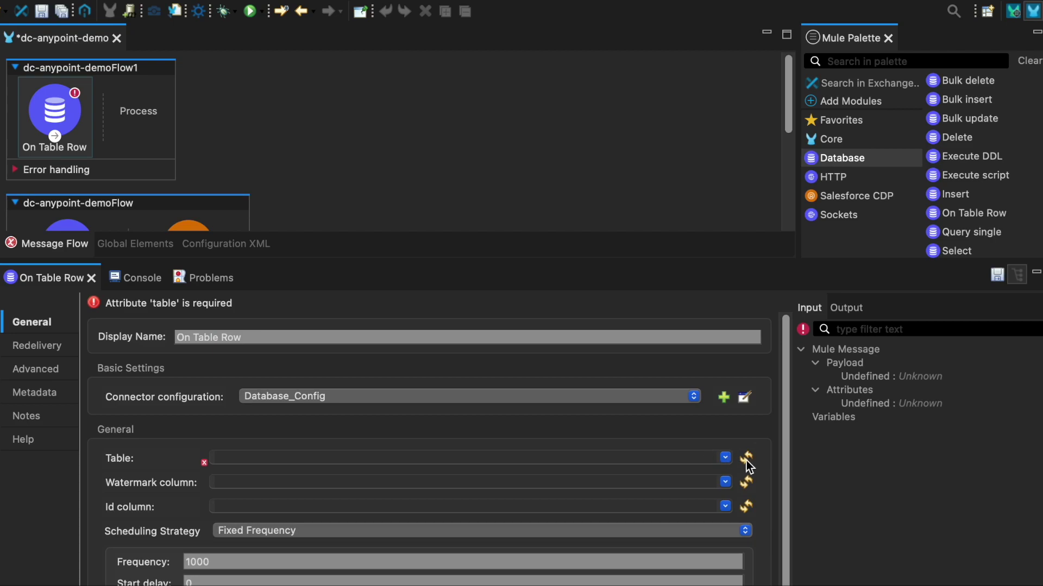
# Point On Table Row at the goat_rating table.
pyautogui.click(725, 457)
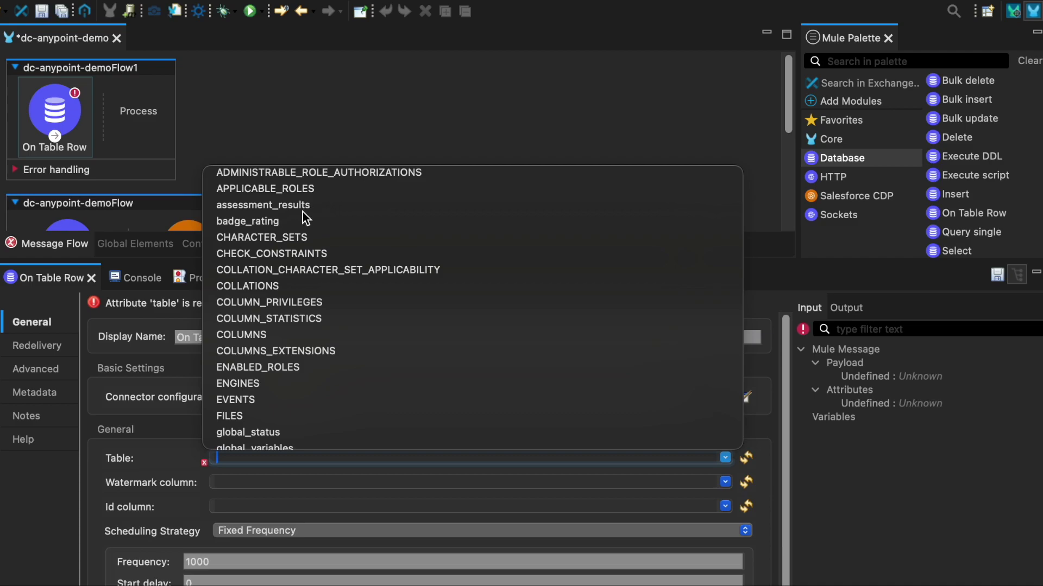
pyautogui.scroll(-3, 302, 215)
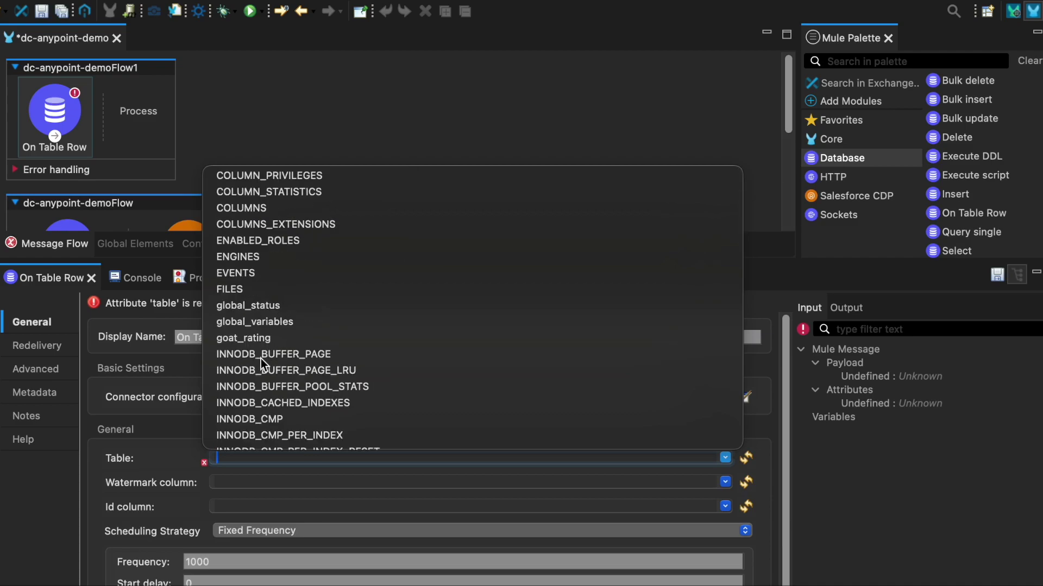
pyautogui.click(265, 339)
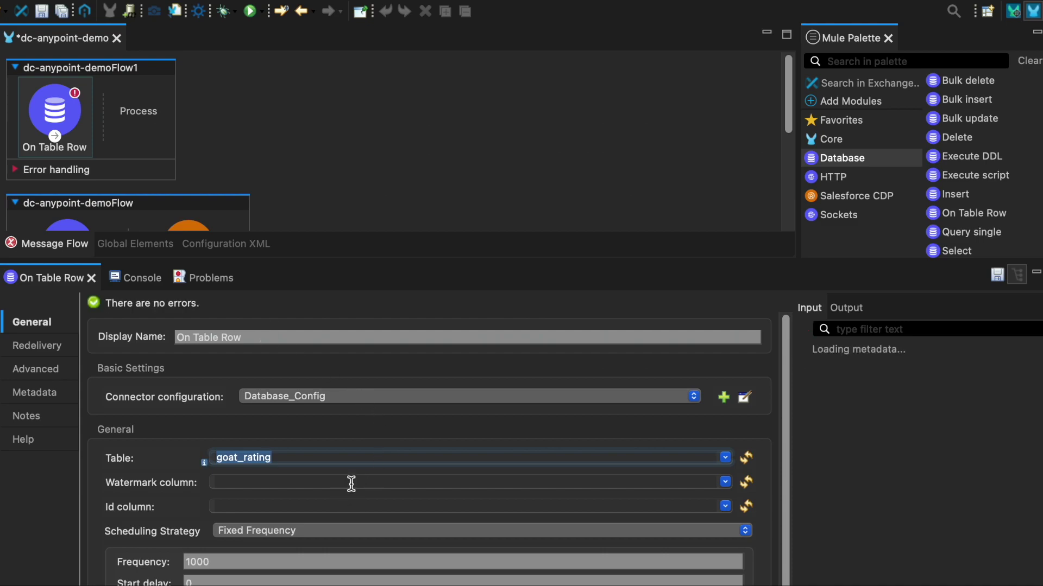
# Use id as both the watermark column and the id column, then save the project.
pyautogui.click(705, 480)
pyautogui.click(725, 482)
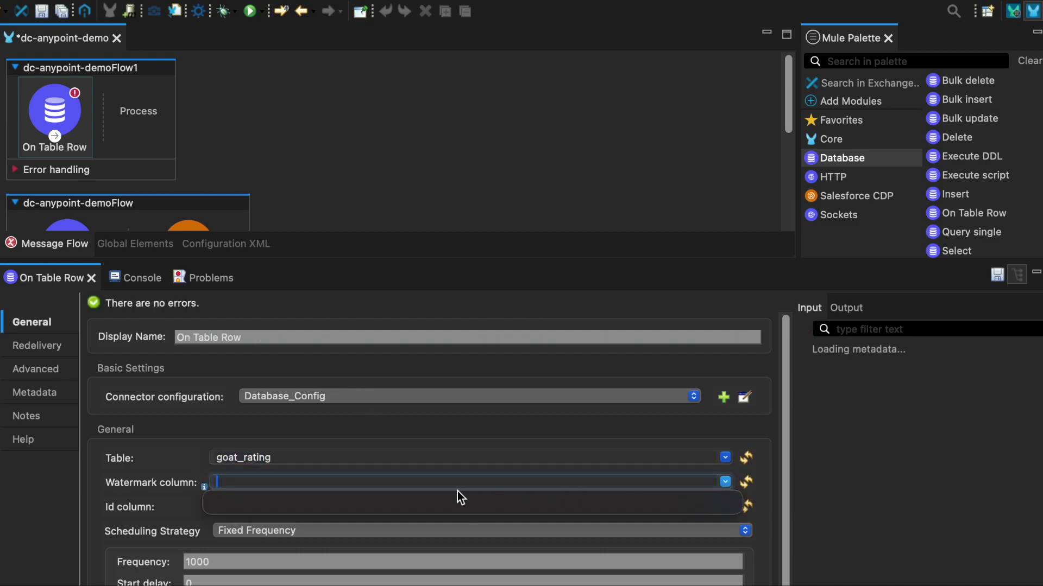
pyautogui.click(747, 481)
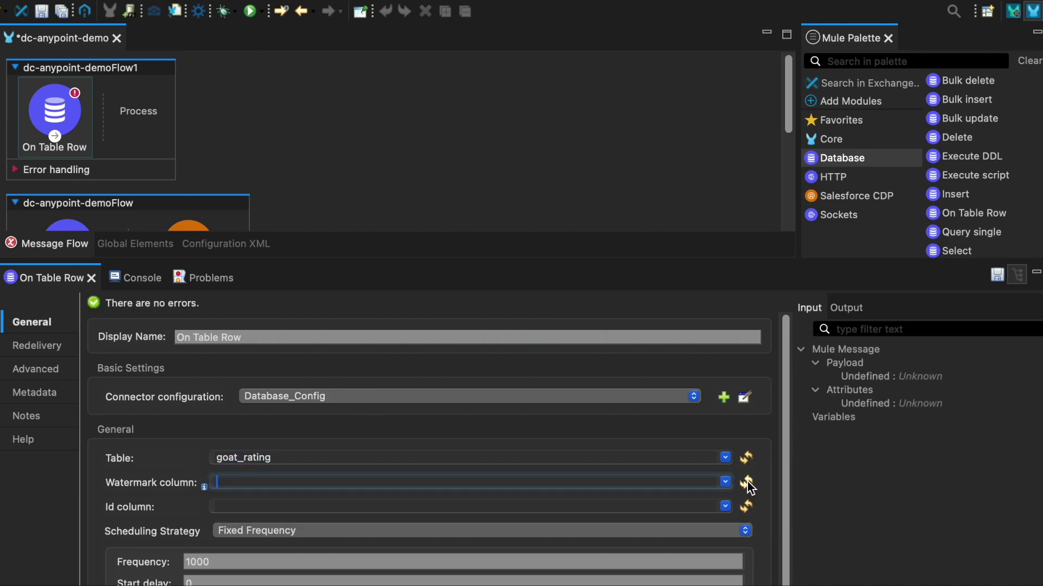
pyautogui.click(725, 482)
pyautogui.click(725, 481)
pyautogui.click(747, 484)
pyautogui.click(727, 483)
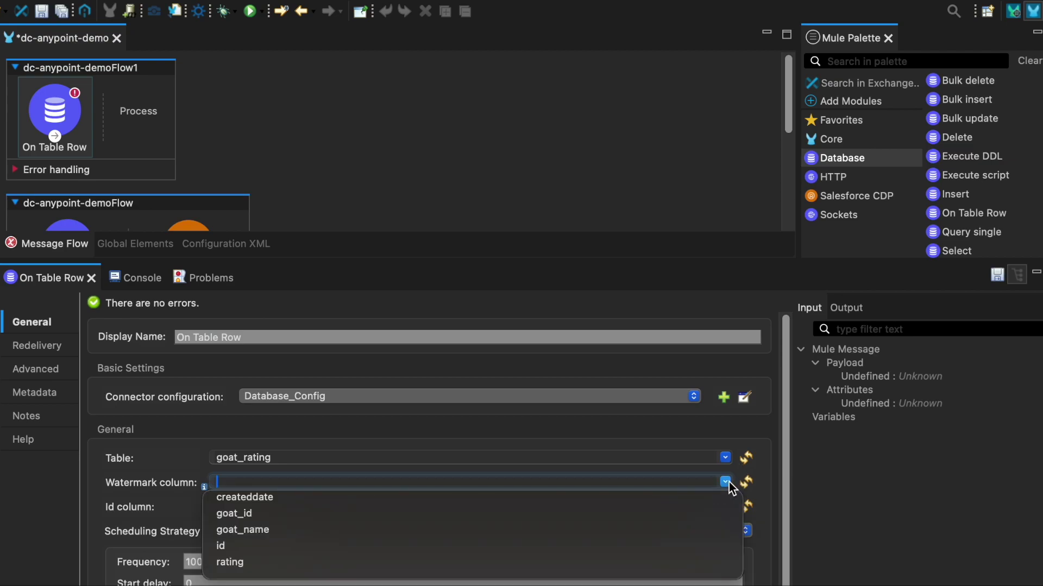
pyautogui.click(308, 548)
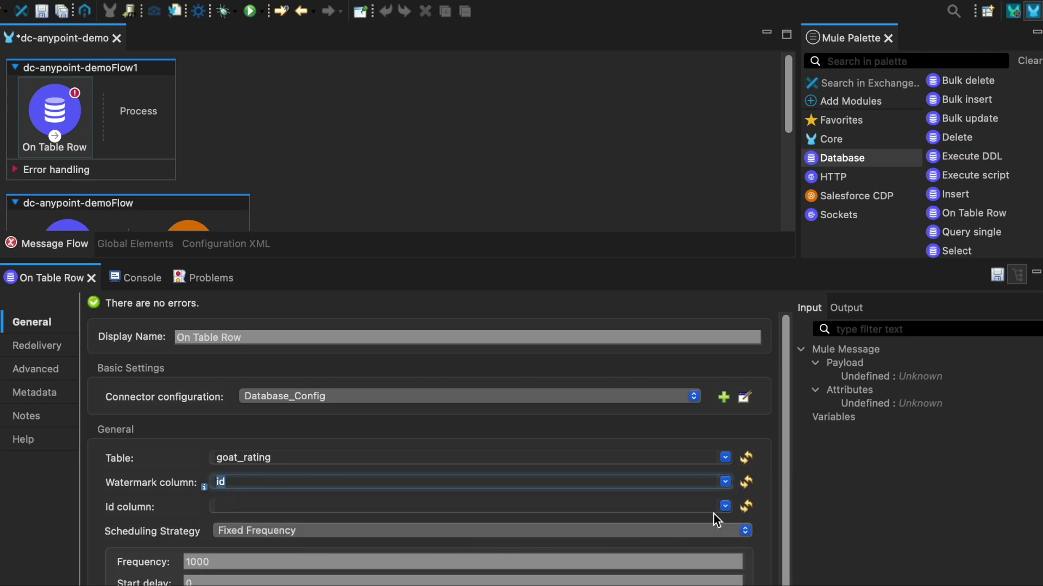
pyautogui.click(725, 506)
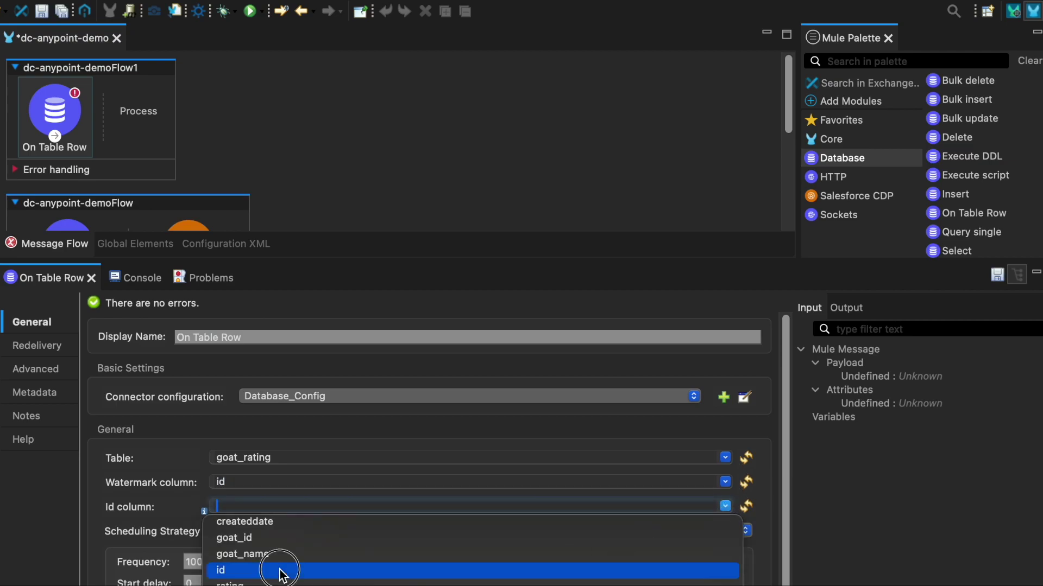
pyautogui.click(282, 572)
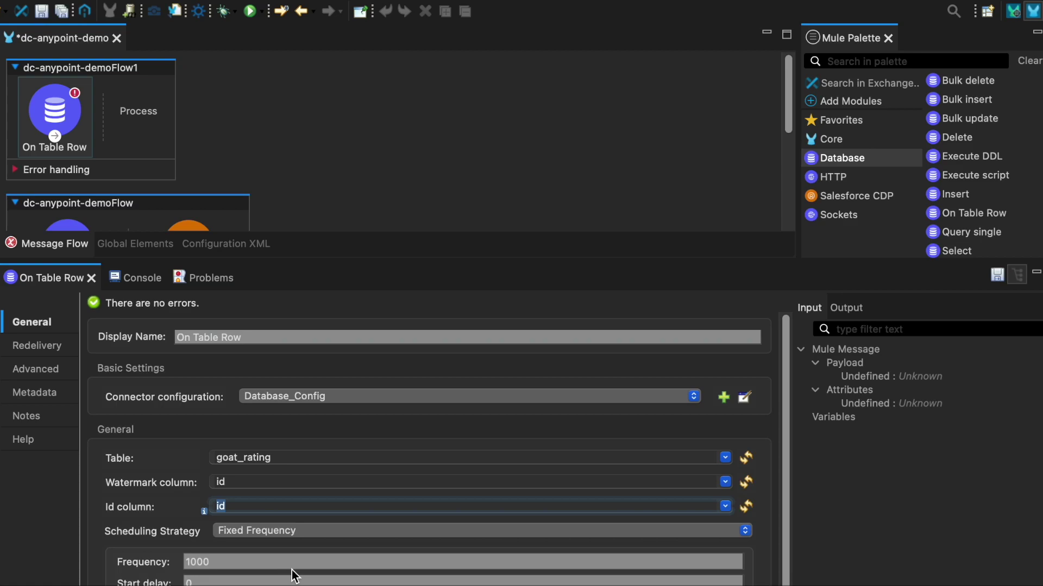
pyautogui.click(997, 275)
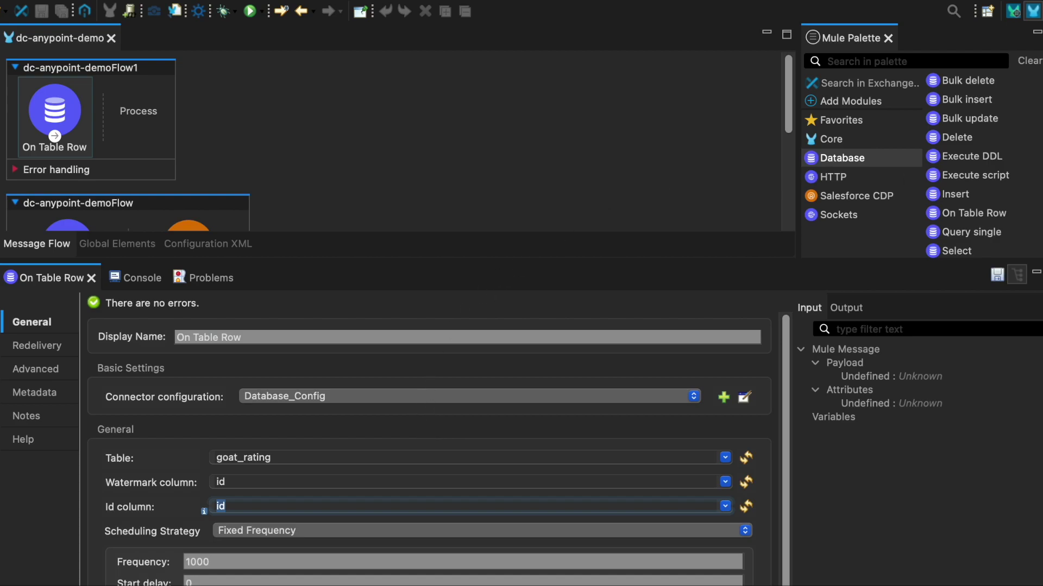
pyautogui.click(842, 120)
# Add a Transform Message after On Table Row with output set to application/json.
pyautogui.moveTo(966, 140); pyautogui.dragTo(151, 124)
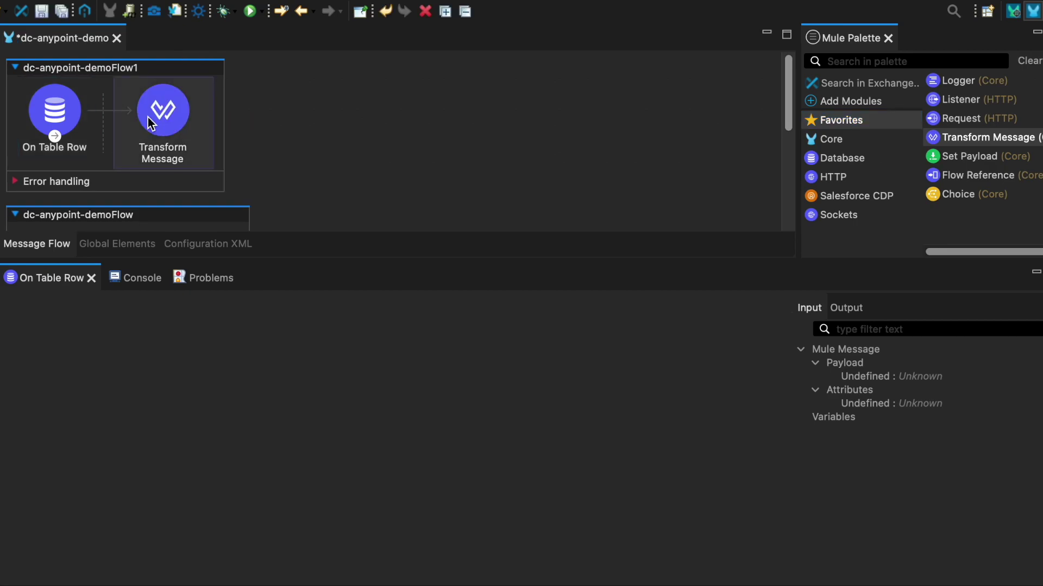
pyautogui.click(160, 121)
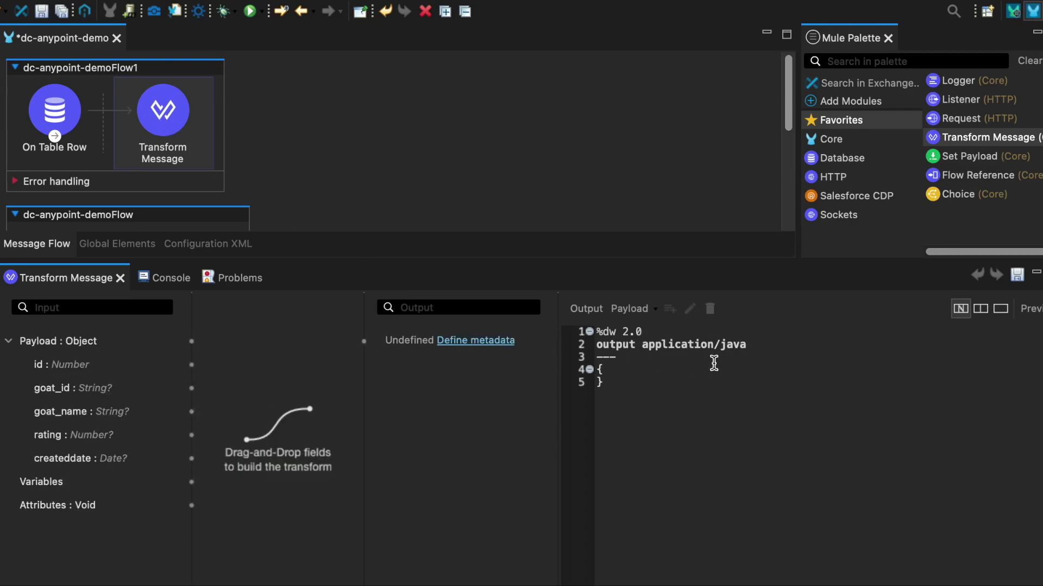
pyautogui.doubleClick(777, 347)
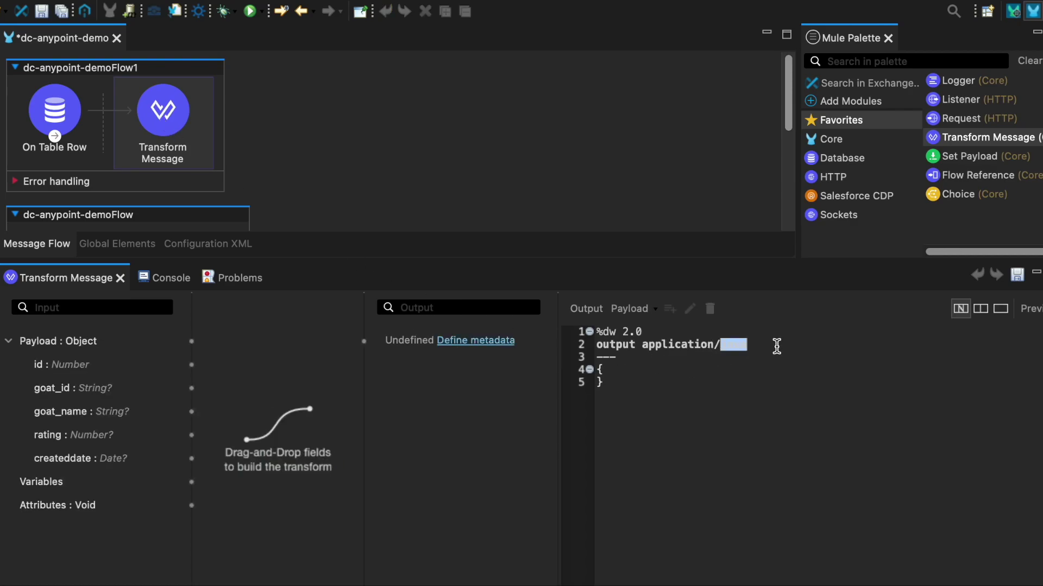
pyautogui.write('json')
# Write the body { "data": [payload] } in the transform script and save it.
pyautogui.press('Down')
pyautogui.press('Down')
pyautogui.press('Down')
pyautogui.press('Return')
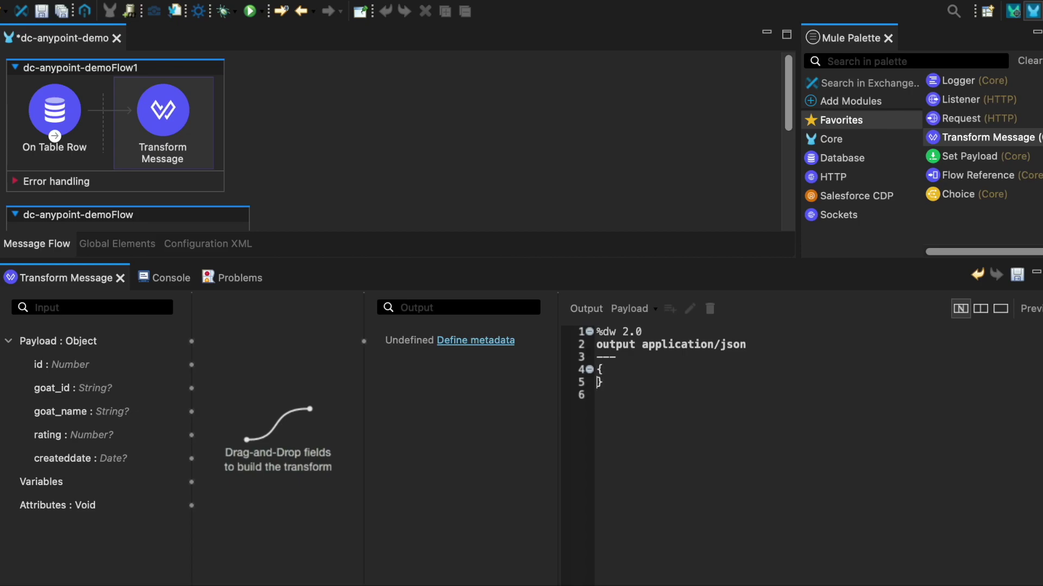
pyautogui.press('Return')
pyautogui.press('Return')
pyautogui.press('BackSpace')
pyautogui.write('"data"')
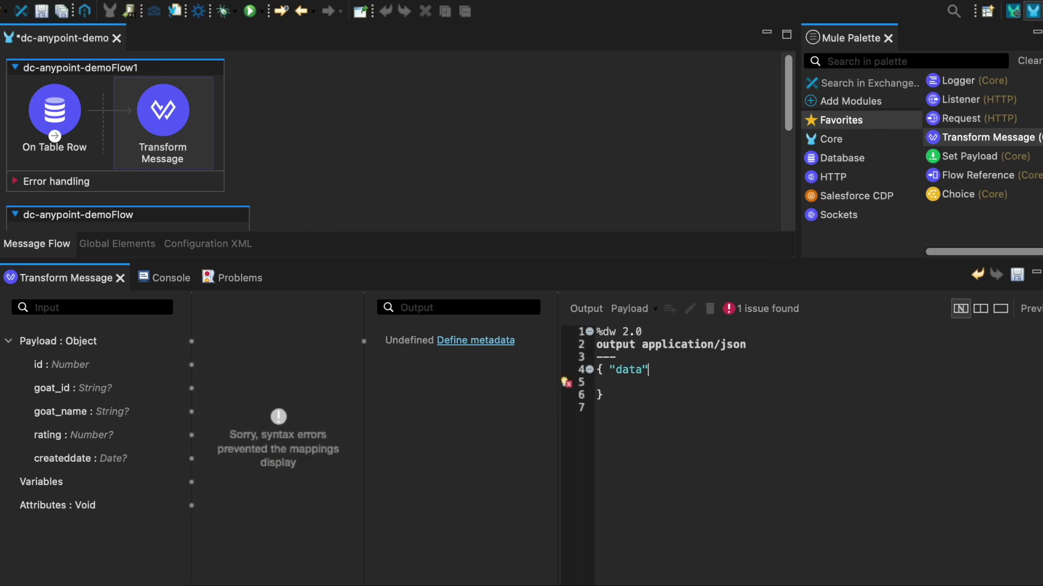
pyautogui.write(': [')
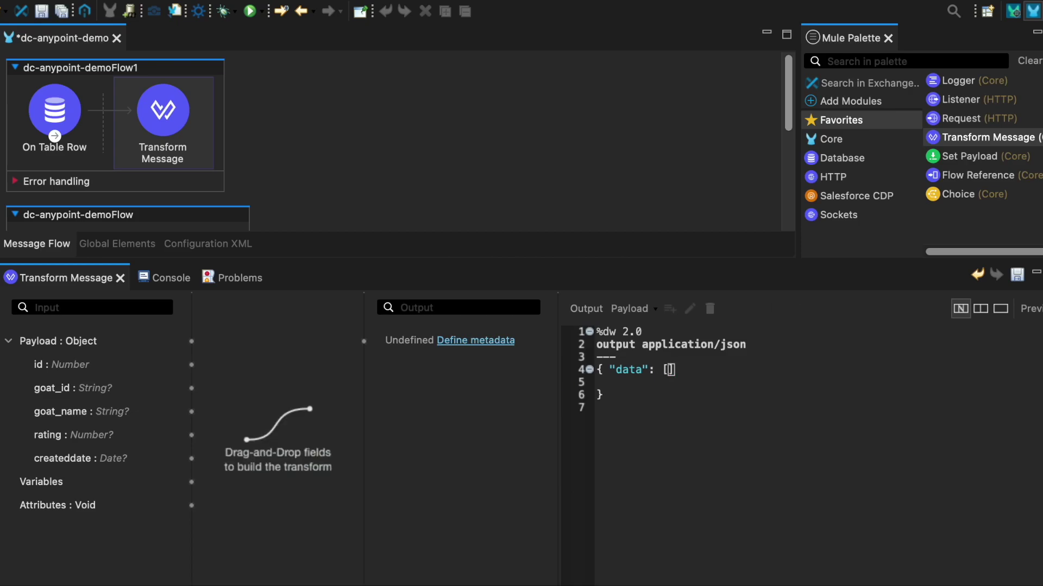
pyautogui.write('p')
pyautogui.press('BackSpace')
pyautogui.write('payload')
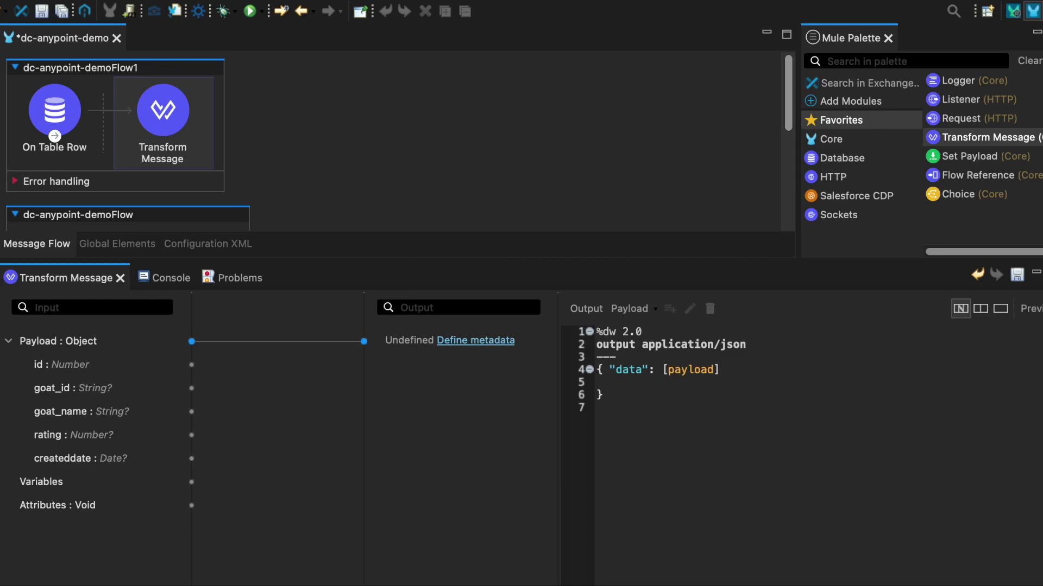
pyautogui.click(597, 394)
pyautogui.press('BackSpace')
pyautogui.press('BackSpace')
pyautogui.click(1019, 277)
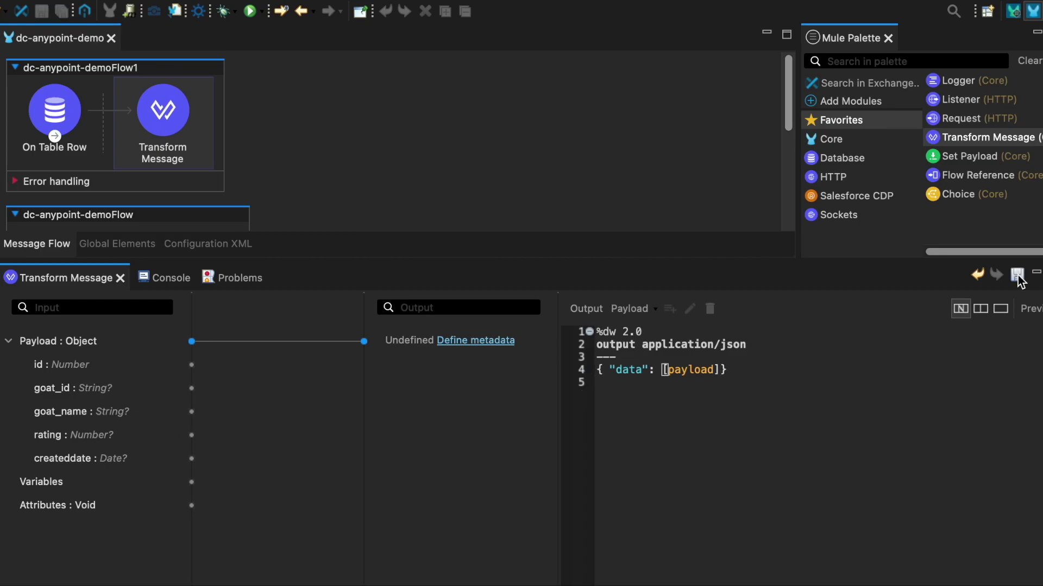
pyautogui.click(867, 201)
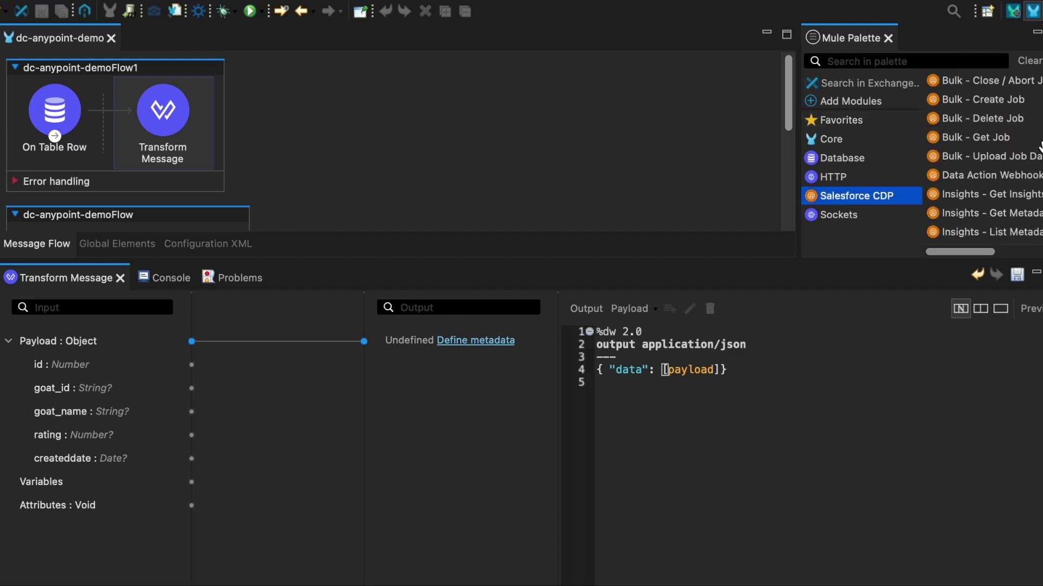
pyautogui.scroll(-10, 1029, 237)
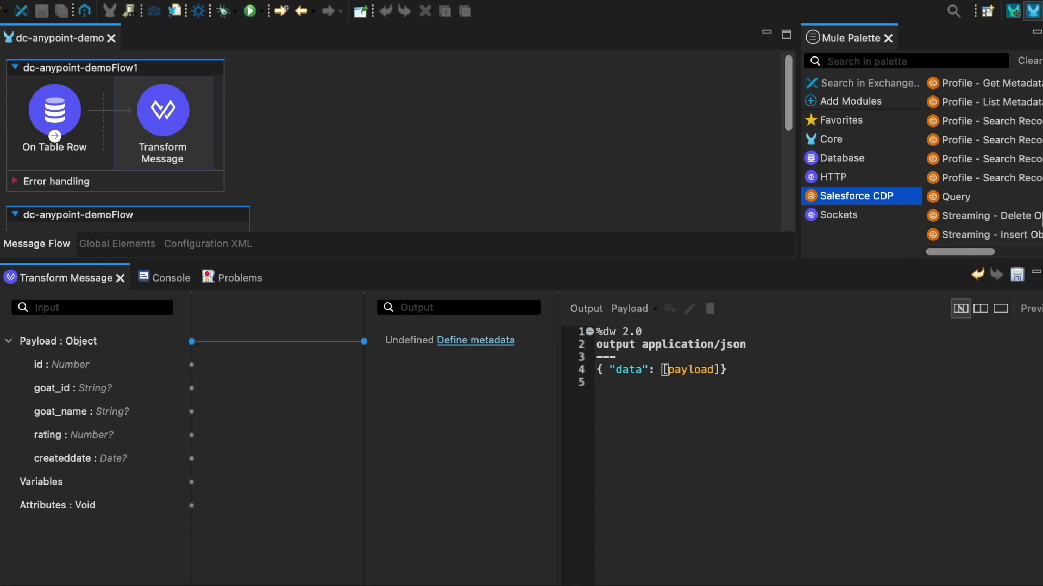
# Add Streaming - Insert Objects with source API name Goat_Events and object goat_rating, then save.
pyautogui.moveTo(1029, 237); pyautogui.dragTo(216, 135)
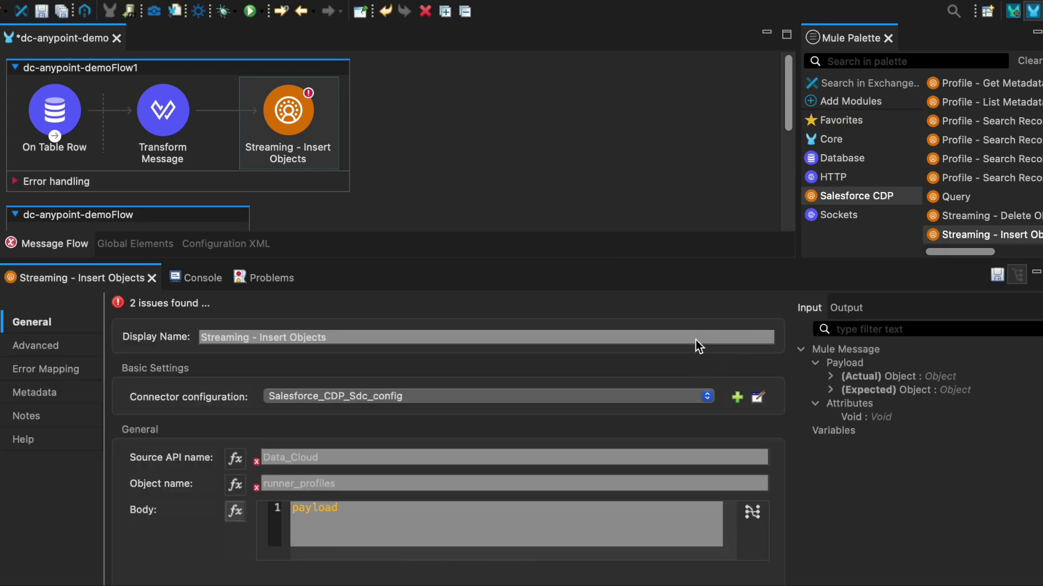
pyautogui.click(597, 457)
pyautogui.write('Goat')
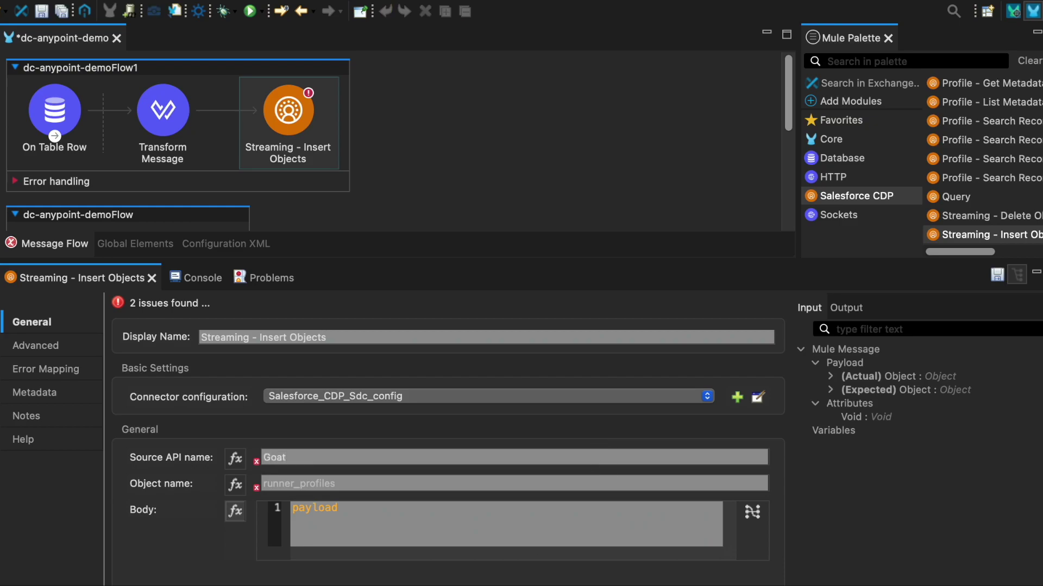
pyautogui.write('_Events')
pyautogui.press('Tab')
pyautogui.click(614, 484)
pyautogui.write('goat')
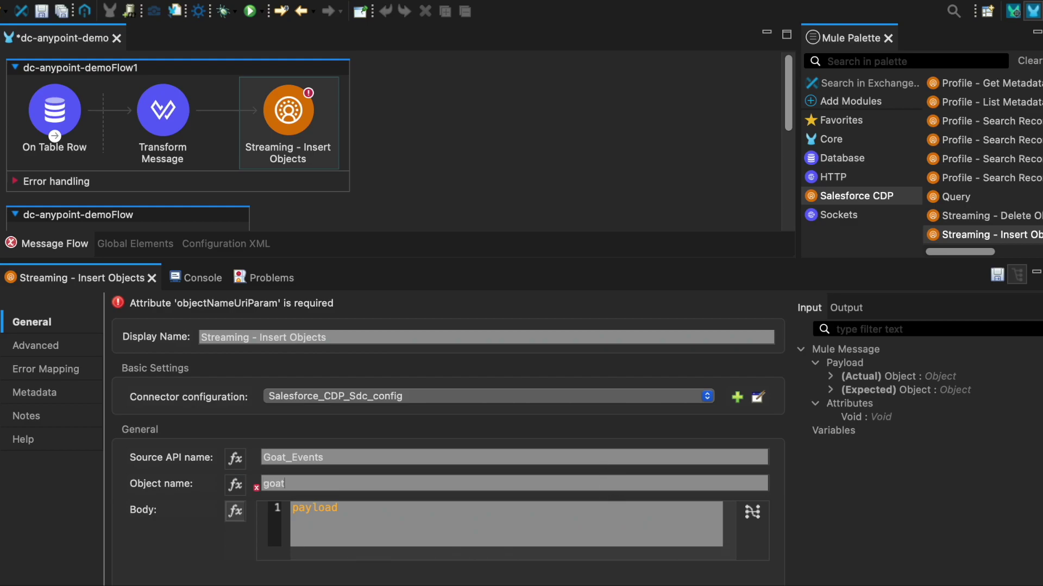
pyautogui.write('_rating')
pyautogui.click(998, 275)
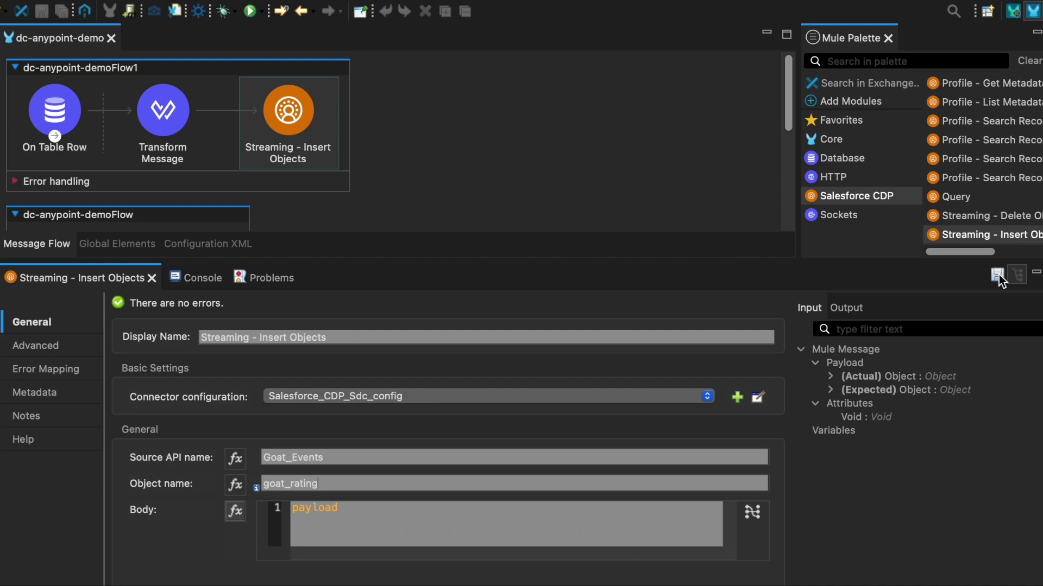
pyautogui.scroll(10, 983, 158)
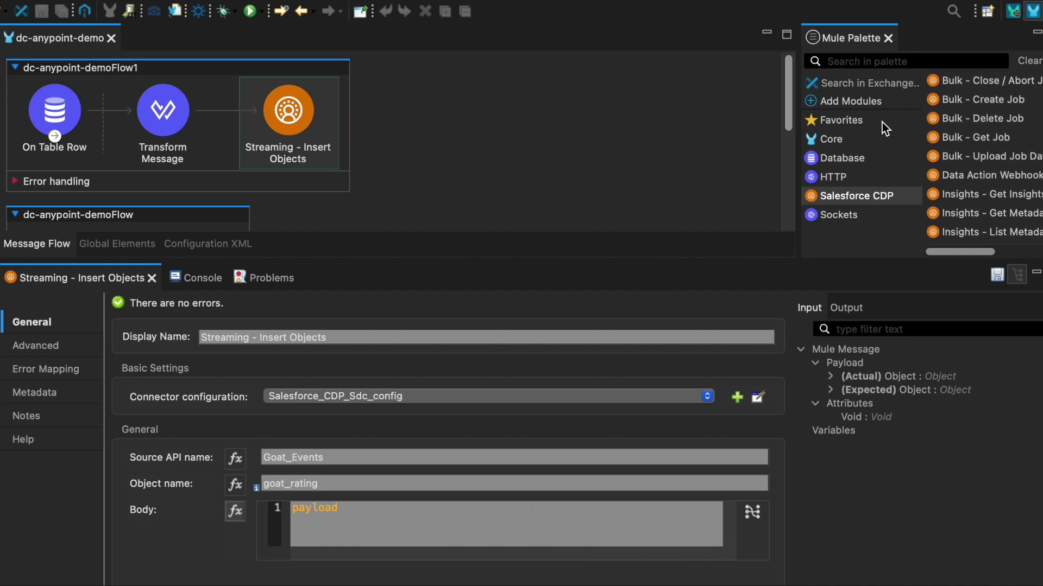
# Add a Logger from Favorites after Streaming - Insert Objects and save the project.
pyautogui.click(857, 122)
pyautogui.moveTo(954, 80); pyautogui.dragTo(347, 129)
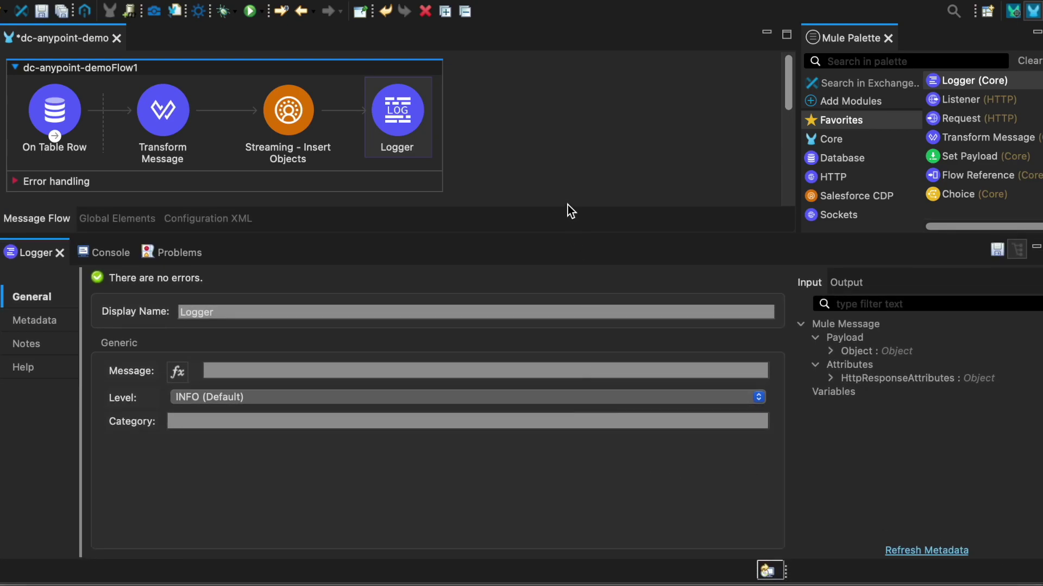
pyautogui.click(61, 11)
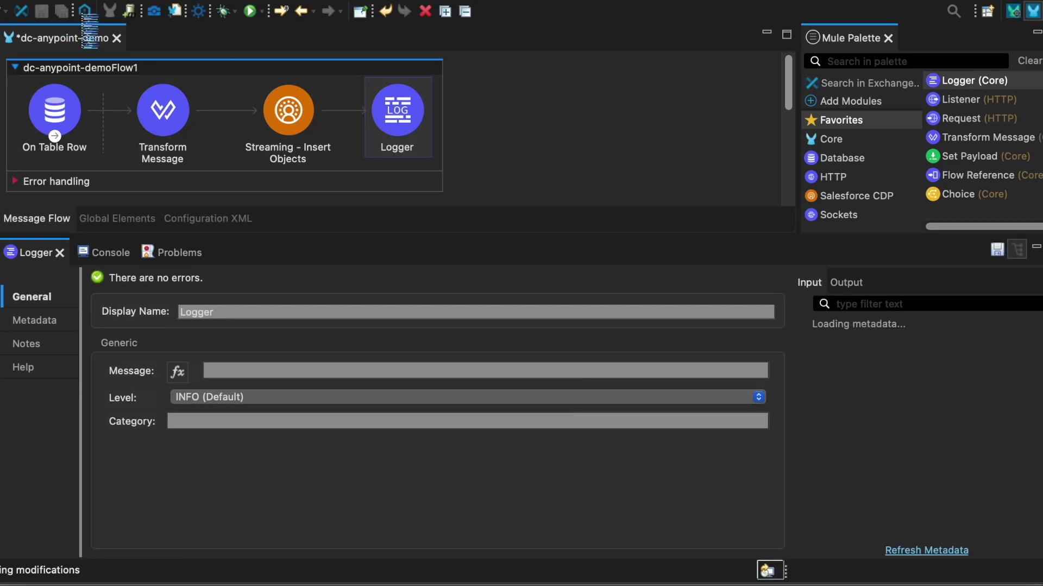
# Run the dc-anypoint-demo project and bring up the goat_rating table.
pyautogui.rightClick(527, 105)
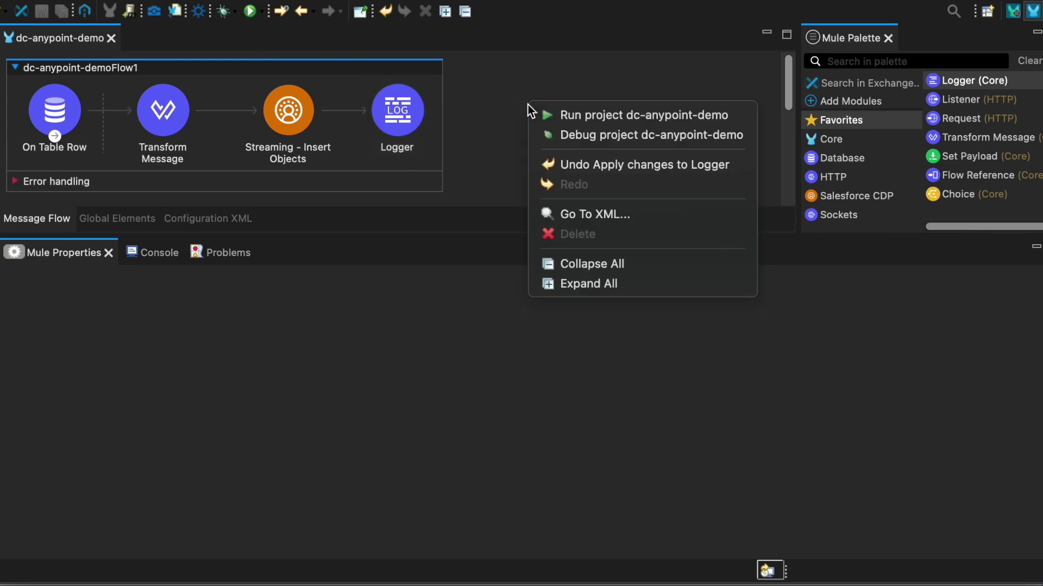
pyautogui.click(563, 118)
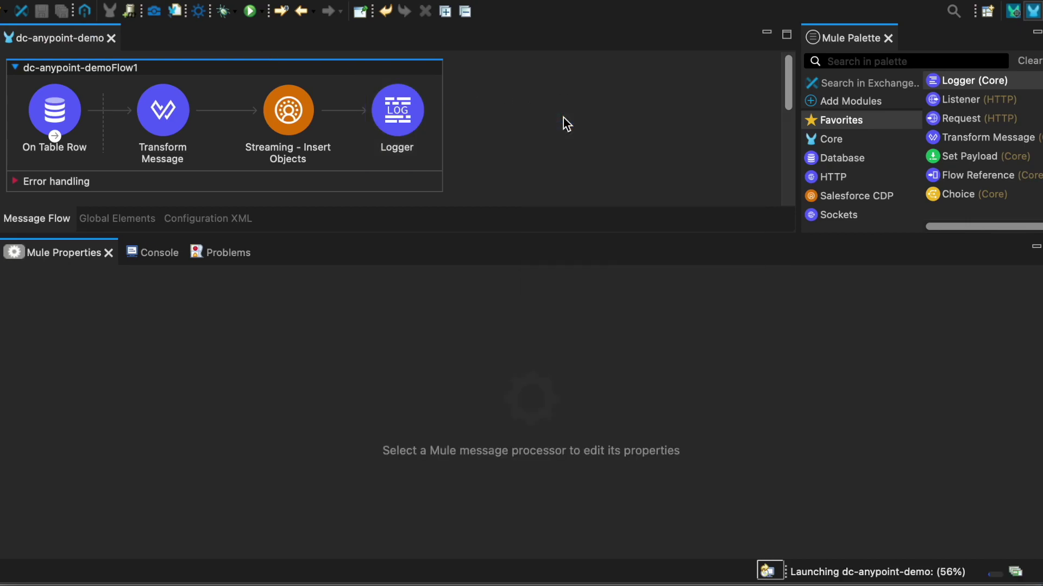
pyautogui.press('super+Tab')
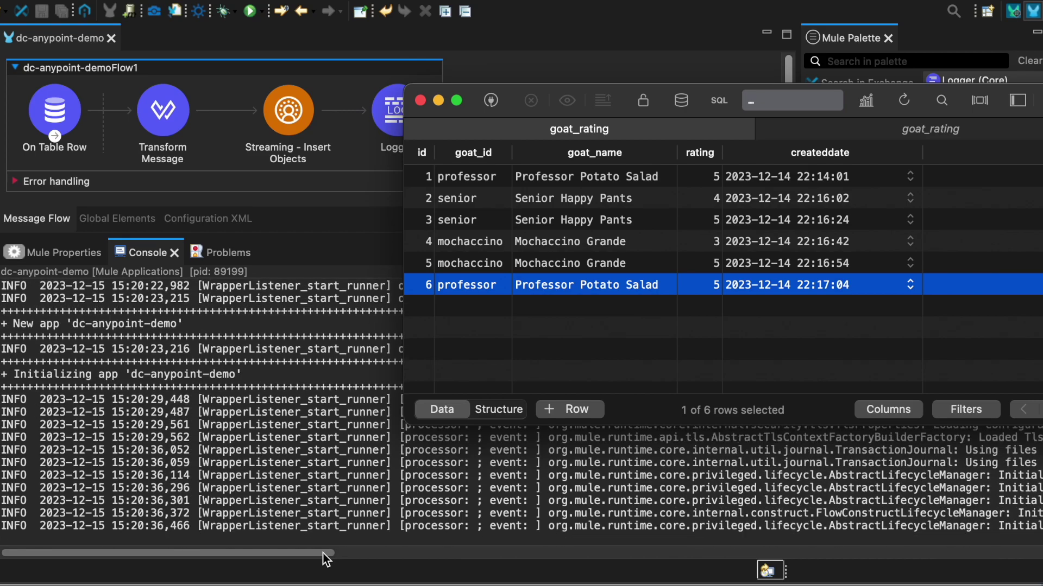
pyautogui.hotkey('ctrl', 'Up')
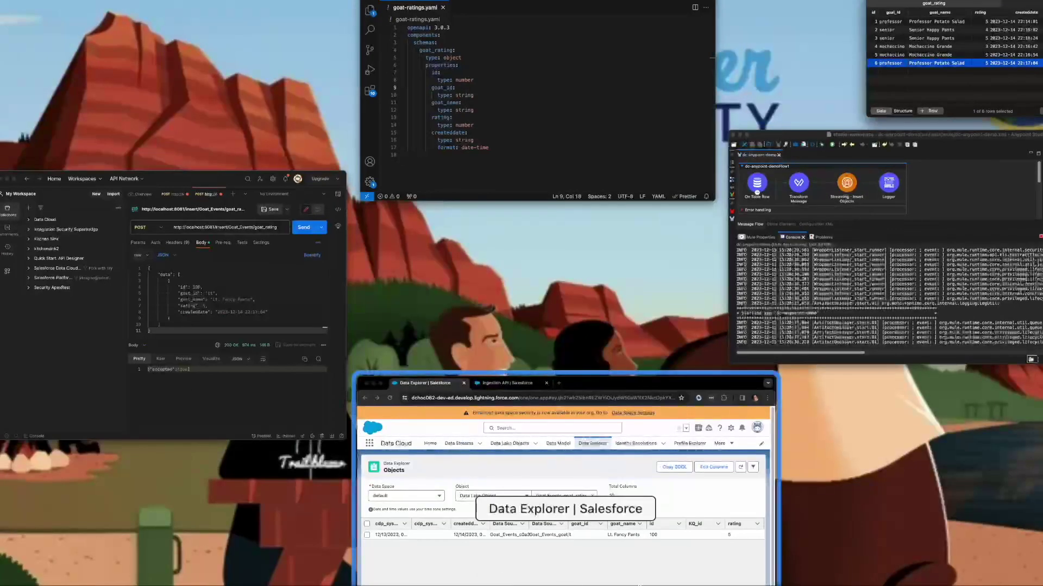
pyautogui.click(865, 334)
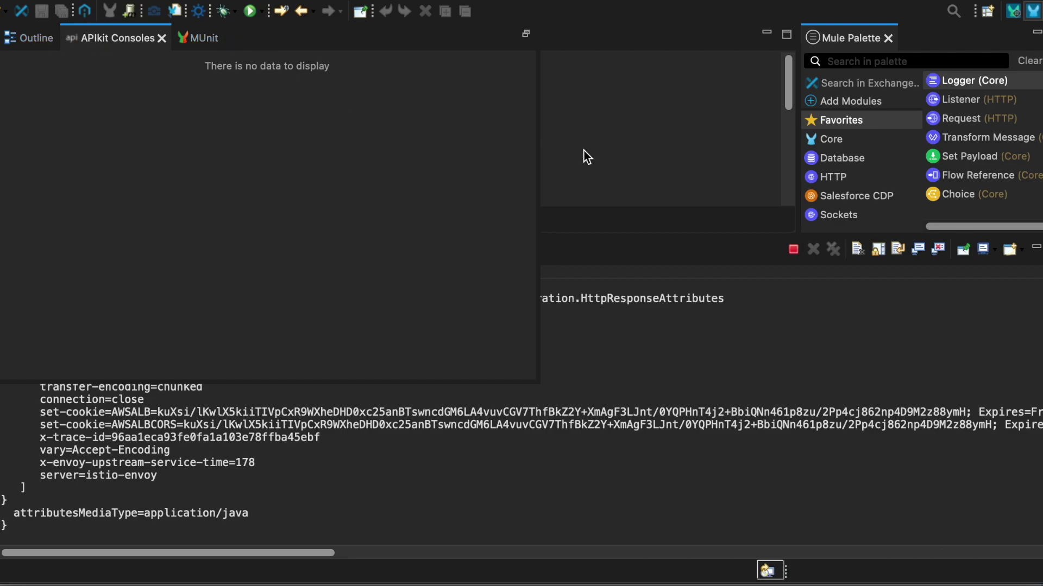
pyautogui.click(563, 408)
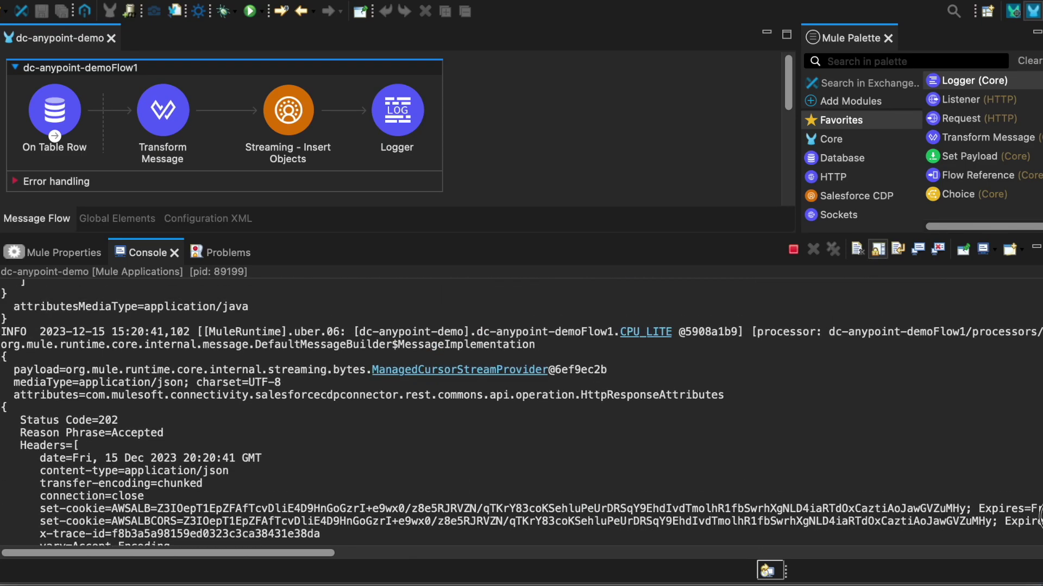
pyautogui.scroll(2, 1040, 508)
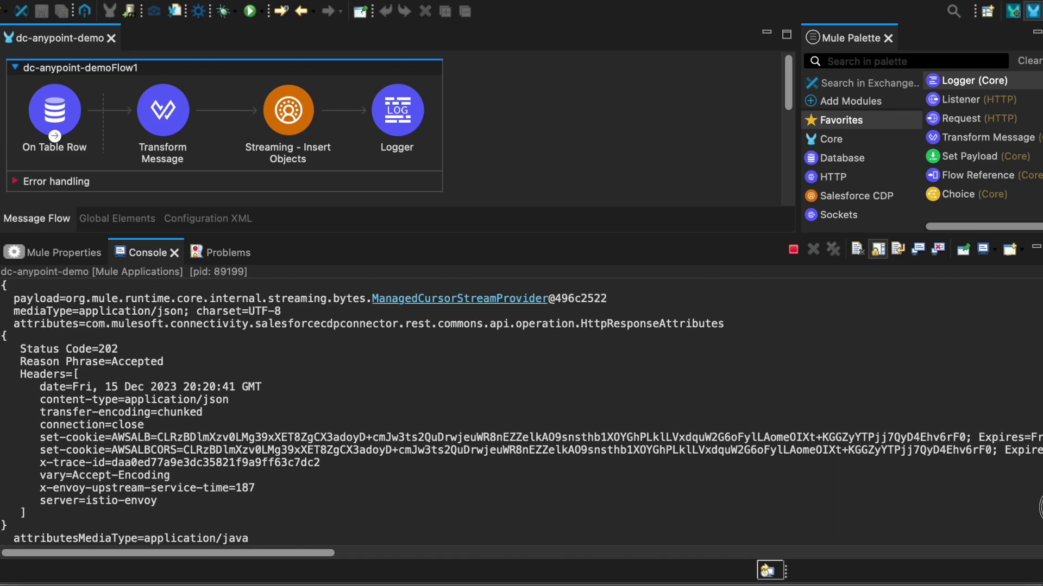
pyautogui.scroll(3, 1040, 508)
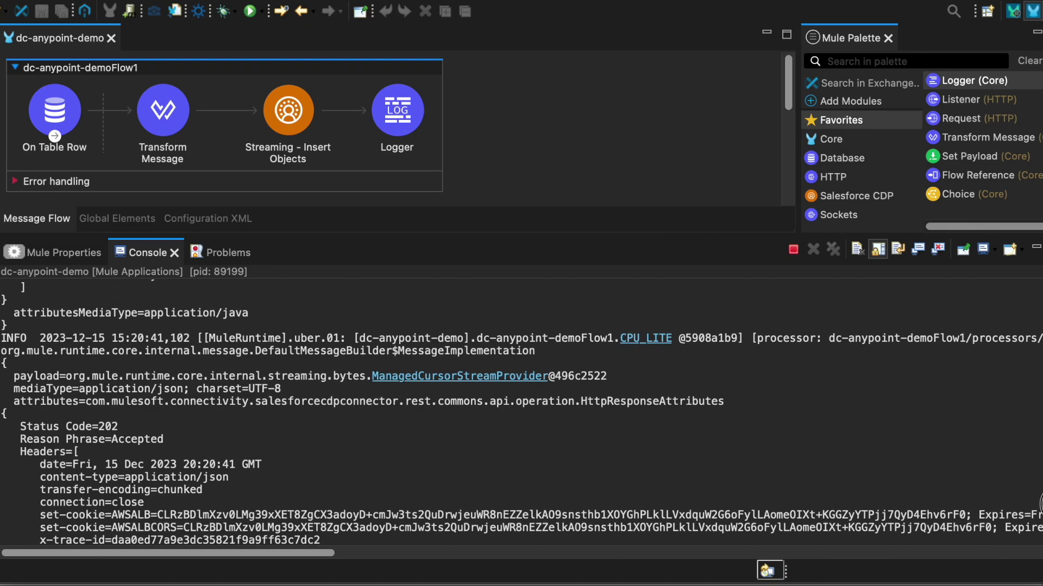
pyautogui.scroll(-3, 1039, 505)
pyautogui.hotkey('ctrl', 'Up')
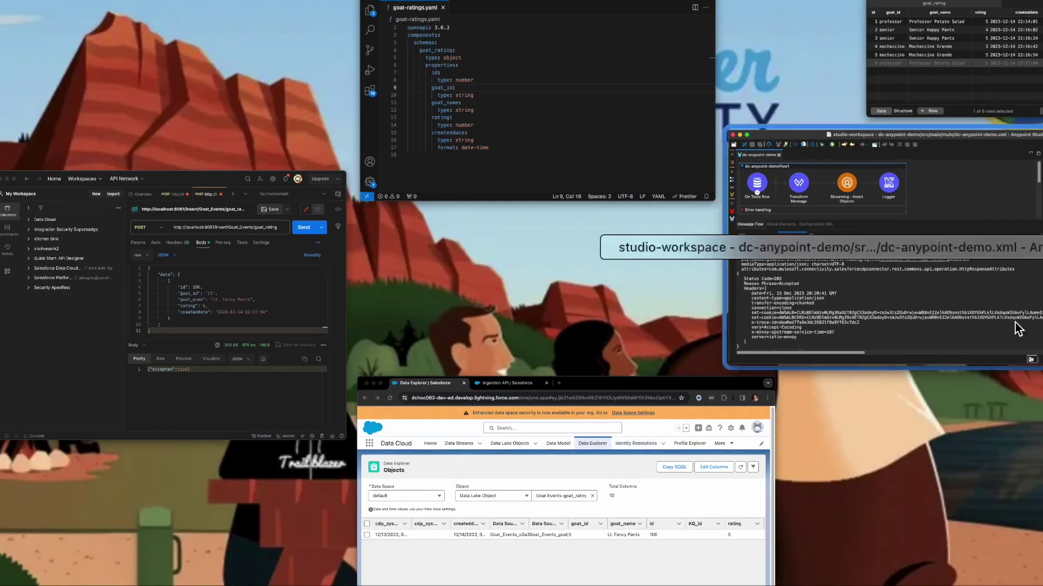
pyautogui.click(1005, 77)
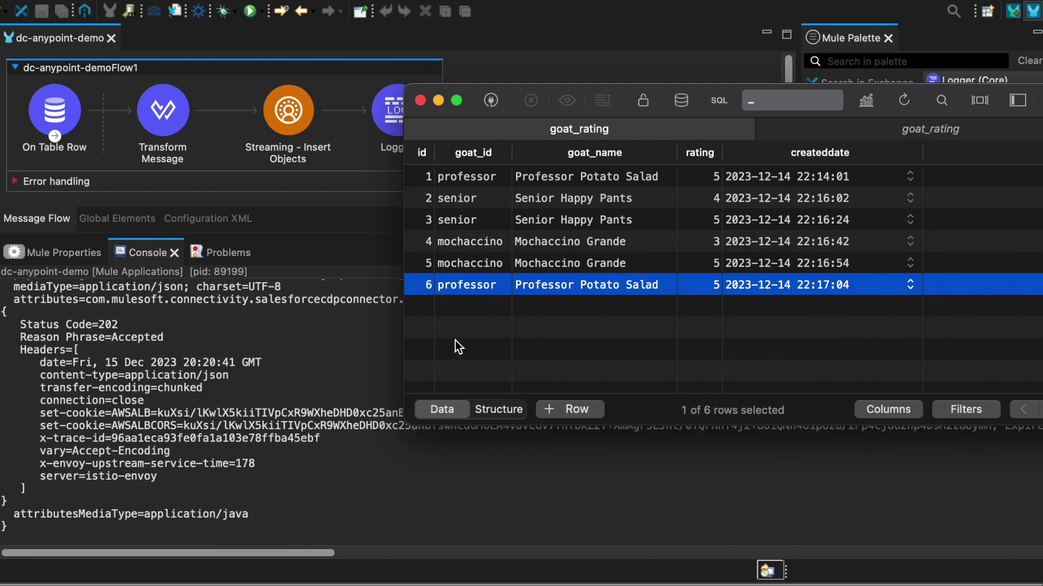
# Duplicate goat_rating row 6 and clear the copy's id.
pyautogui.rightClick(461, 291)
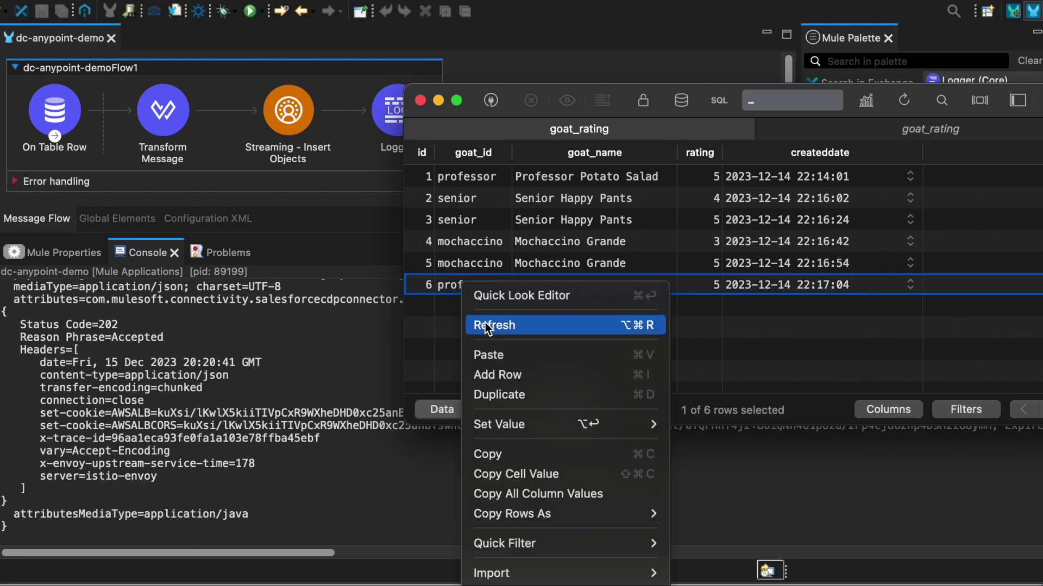
pyautogui.click(478, 455)
pyautogui.click(478, 311)
pyautogui.press('super+v')
pyautogui.doubleClick(425, 308)
pyautogui.press('BackSpace')
# Set the duplicate's rating to 2, save it to the database, and check Anypoint Studio's console.
pyautogui.doubleClick(696, 307)
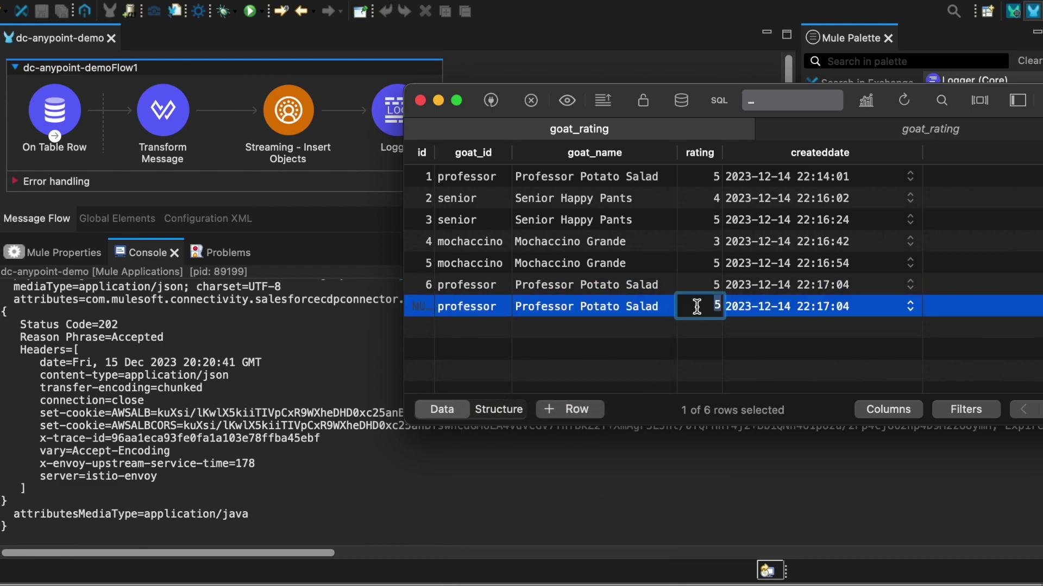
pyautogui.write('2')
pyautogui.click(672, 365)
pyautogui.press('super+s')
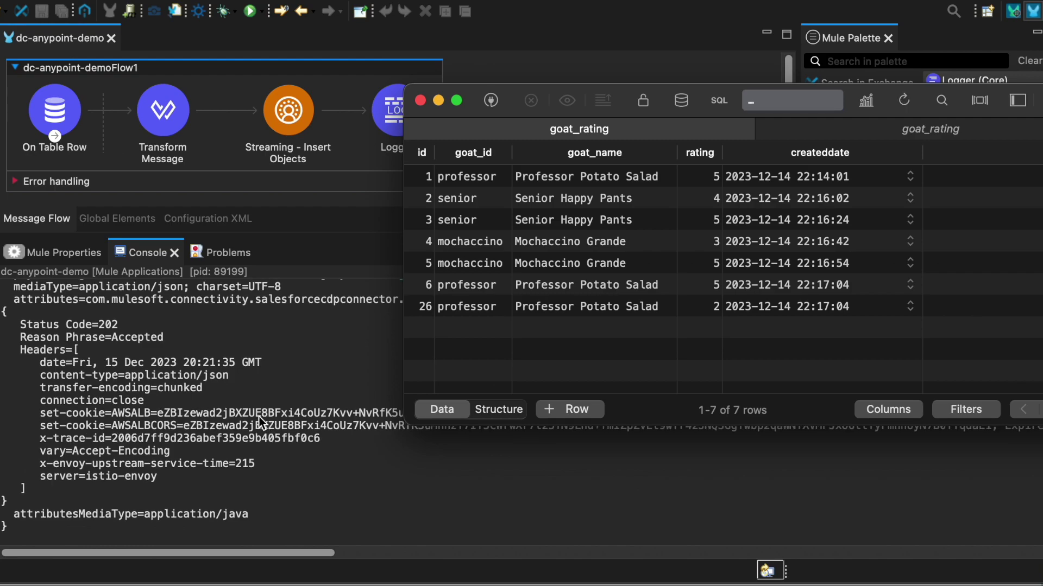
pyautogui.click(281, 462)
pyautogui.moveTo(278, 552); pyautogui.dragTo(136, 520)
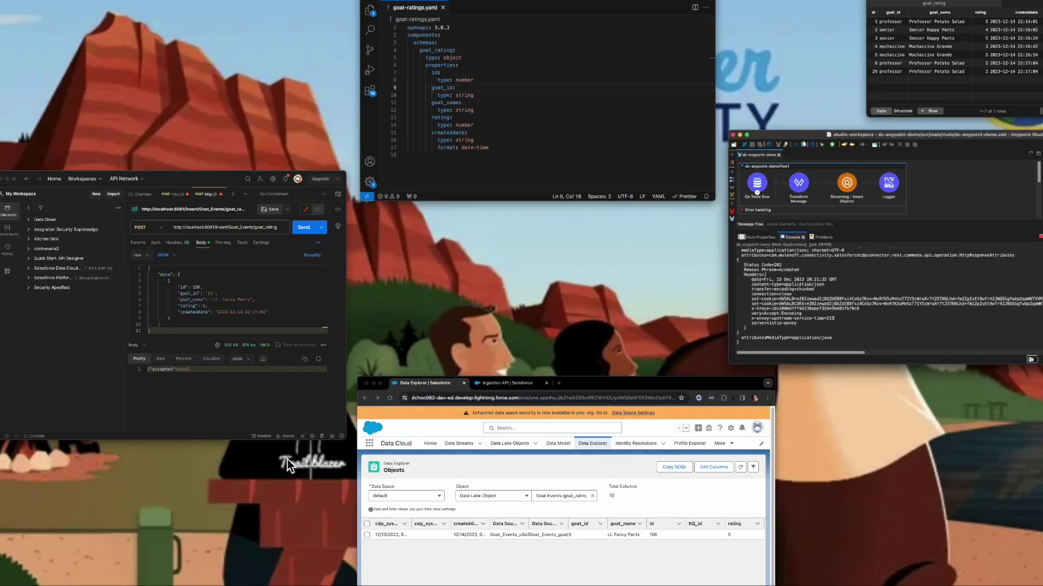
# Refresh the Goat Events data in Salesforce Data Explorer to load the new rows.
pyautogui.click(486, 521)
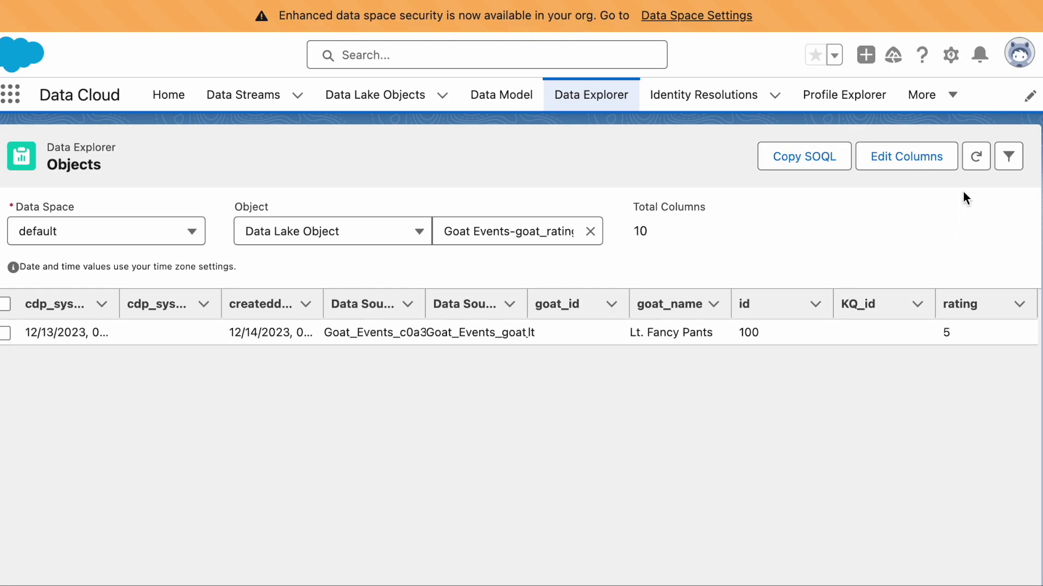
pyautogui.click(977, 159)
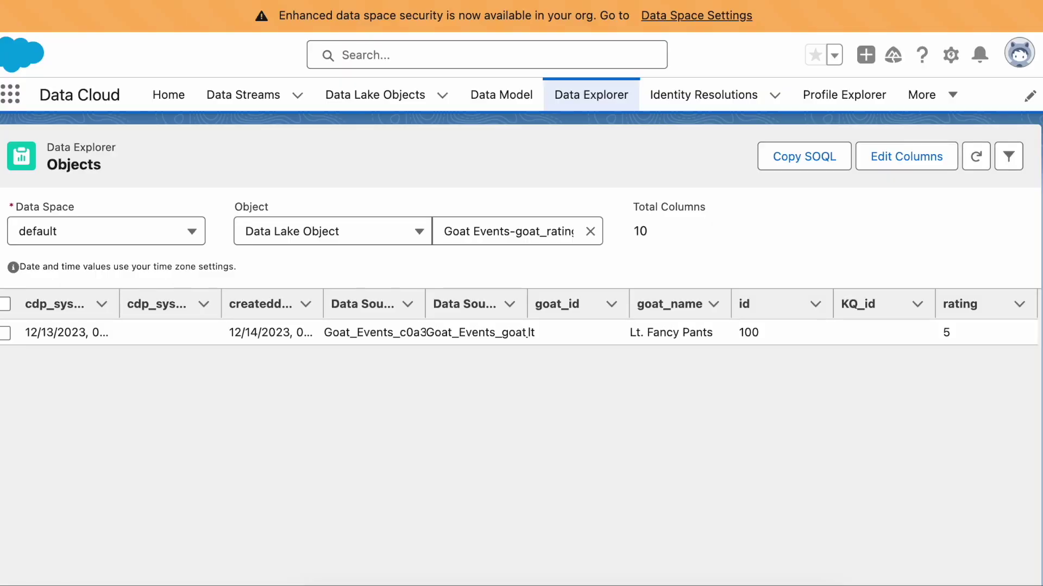
pyautogui.click(975, 157)
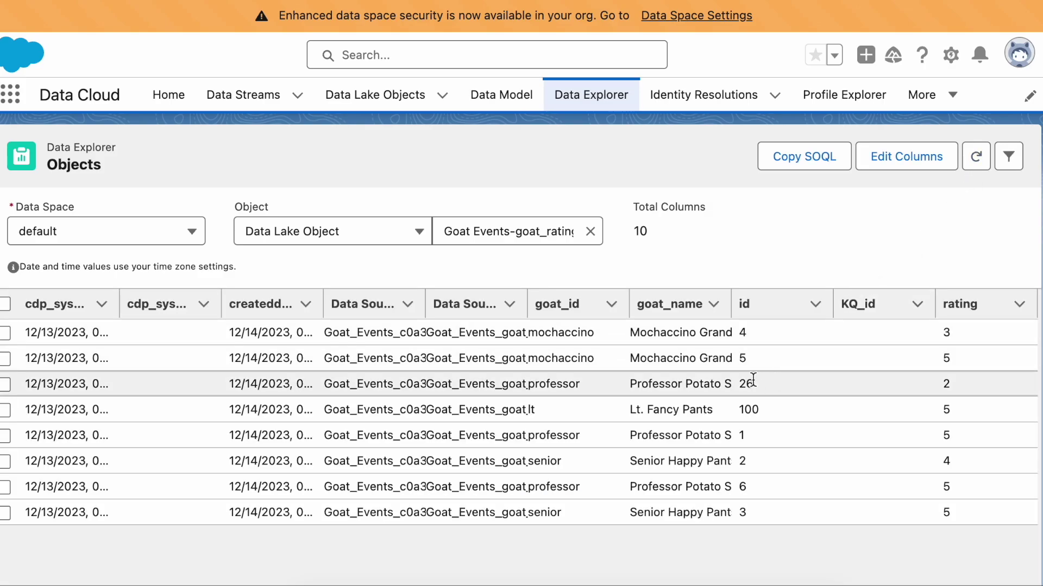
# Compare against the TablePlus goat_rating table, then open the Data Streams list.
pyautogui.hotkey('ctrl', 'Up')
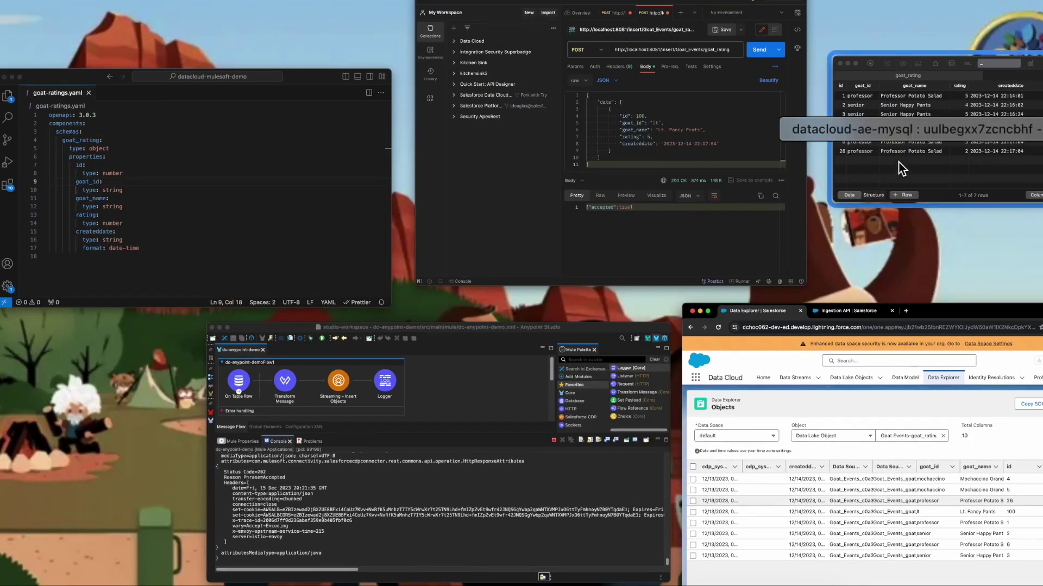
pyautogui.click(895, 166)
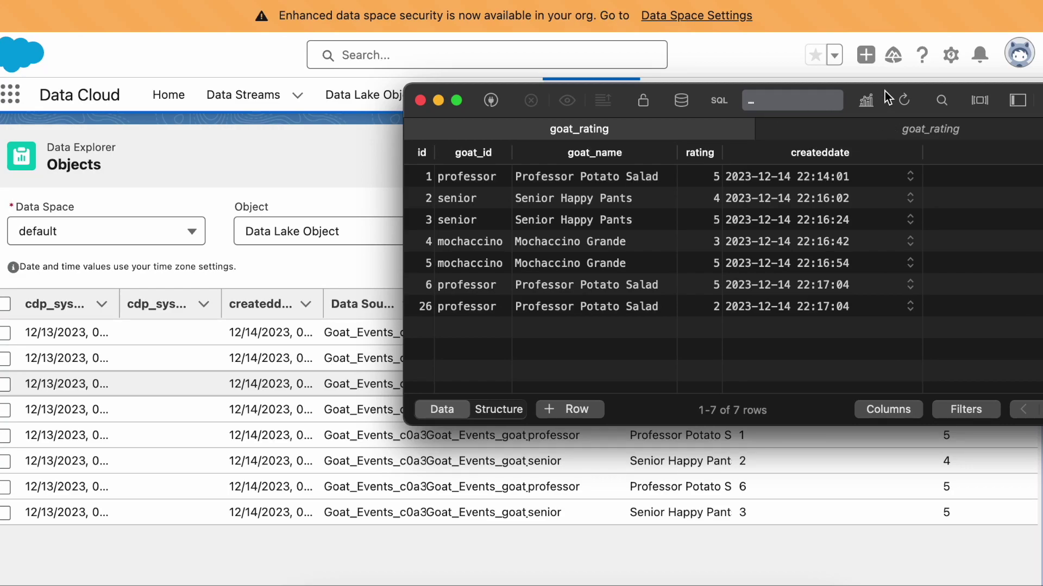
pyautogui.moveTo(885, 92); pyautogui.dragTo(471, 28)
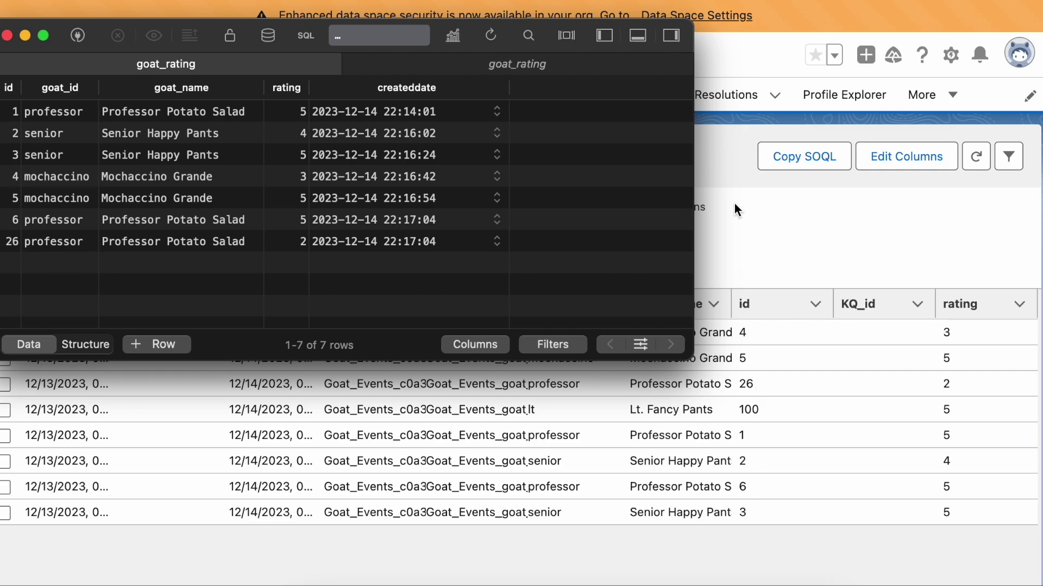
pyautogui.click(734, 174)
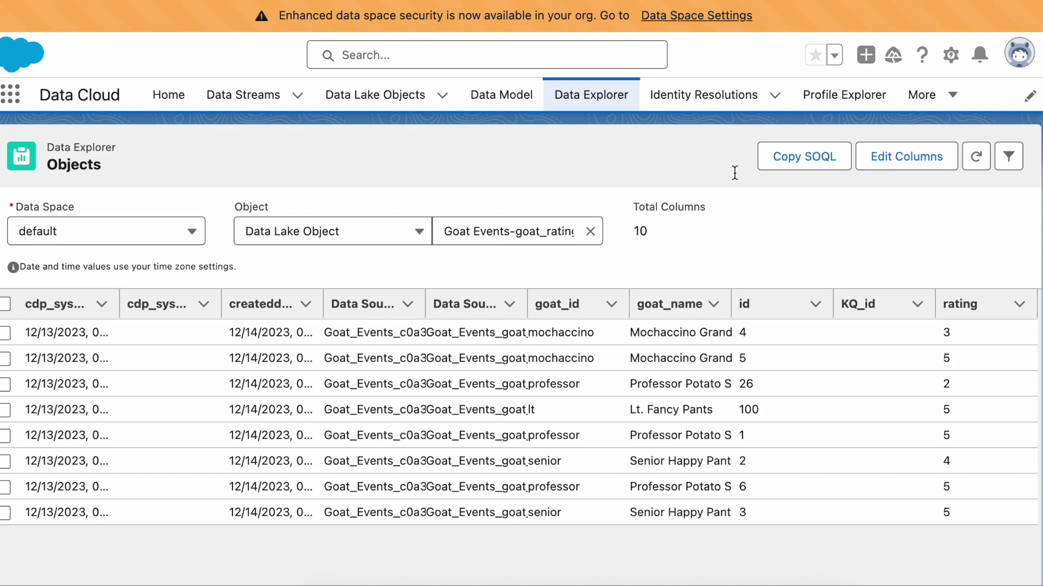
pyautogui.click(260, 97)
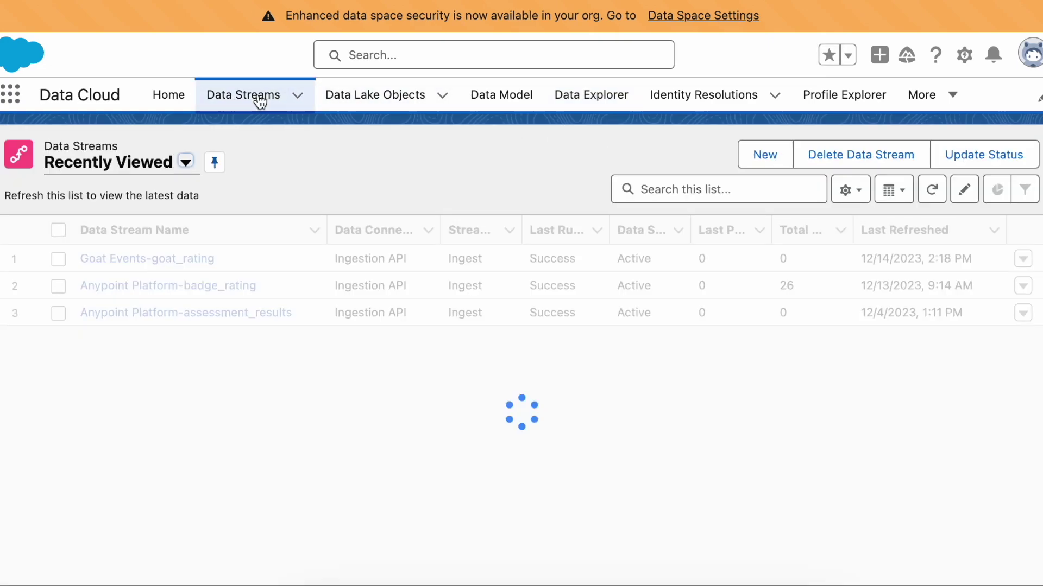